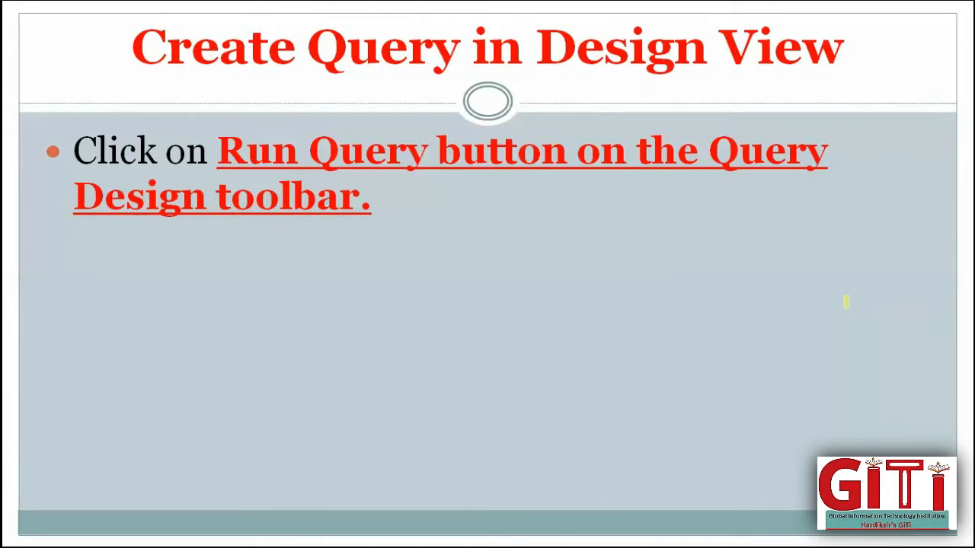
- Highlight 'Run Query button' with the pen and write an underlined F5 note beside it
mouse_move(228, 148)
left_mouse_down()
mouse_move(271, 136)
mouse_move(478, 123)
mouse_move(562, 149)
mouse_move(457, 171)
mouse_move(274, 175)
mouse_move(242, 159)
mouse_move(438, 152)
left_mouse_up()
left_click_drag(461, 194, 461, 251)
mouse_move(455, 196)
left_mouse_down()
mouse_move(484, 191)
mouse_move(480, 216)
mouse_move(517, 190)
mouse_move(524, 242)
mouse_move(514, 248)
left_mouse_up()
mouse_move(504, 195)
left_mouse_down()
mouse_move(566, 184)
mouse_move(569, 194)
left_mouse_up()
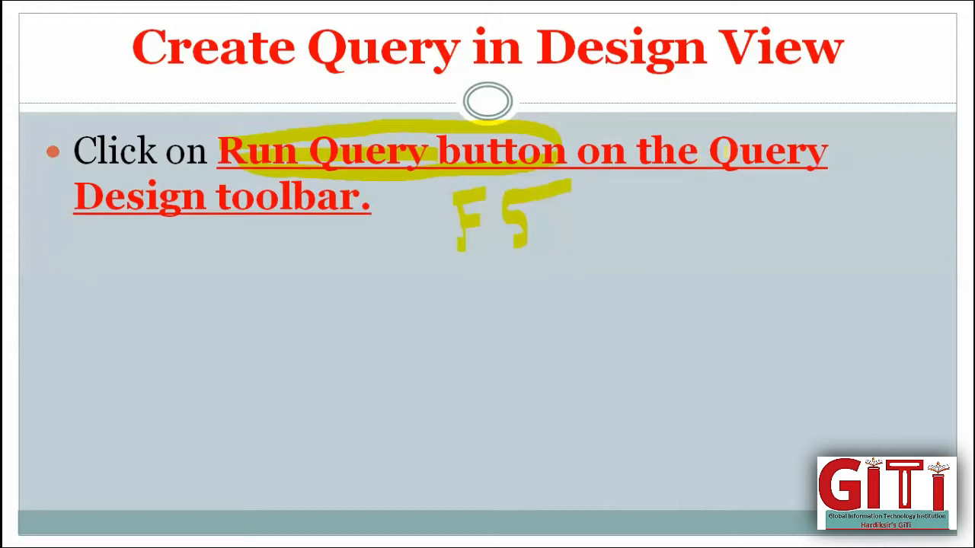
- Highlight 'Query', underline 'Design toolbar', and advance to the Query Design screenshot slide
left_click_drag(718, 151, 826, 152)
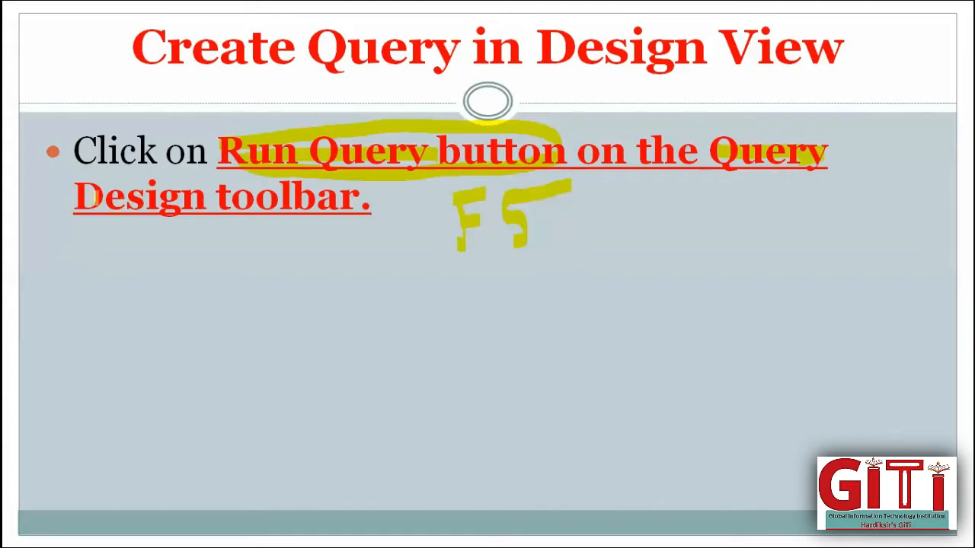
left_click_drag(83, 198, 358, 203)
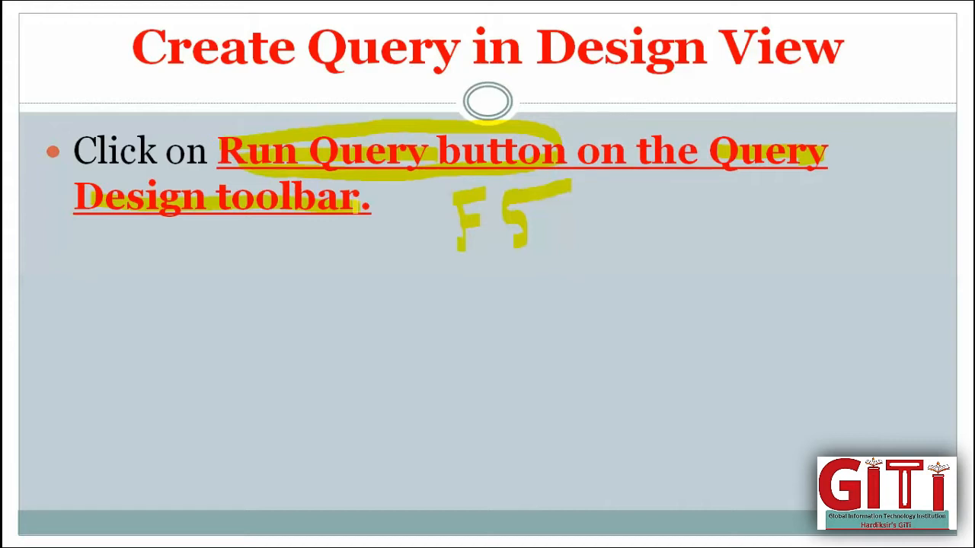
key("Right")
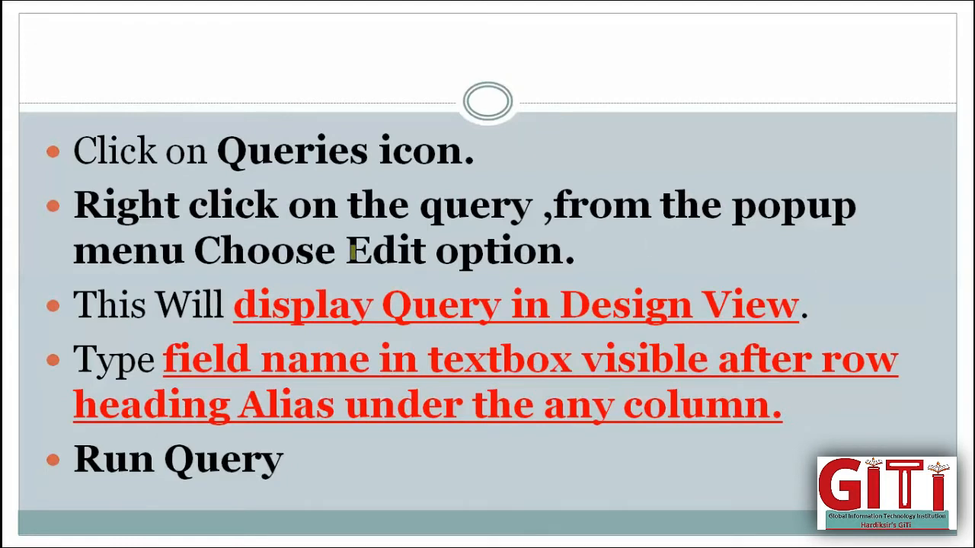
- Highlight the Queries icon step, check the Editing Query title, and underline 'Right click'
left_click_drag(221, 150, 493, 151)
key("Right")
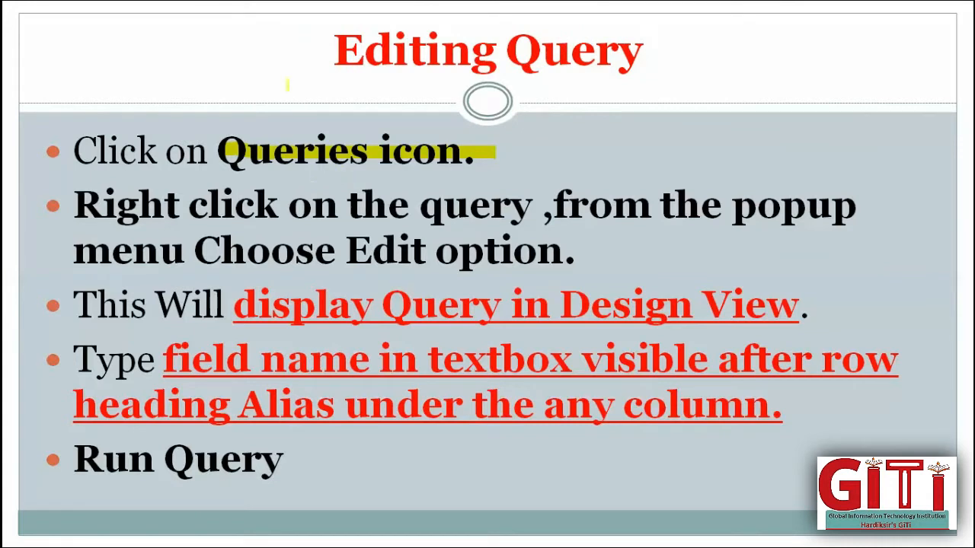
mouse_move(288, 84)
left_mouse_down()
mouse_move(323, 109)
mouse_move(547, 2)
left_mouse_up()
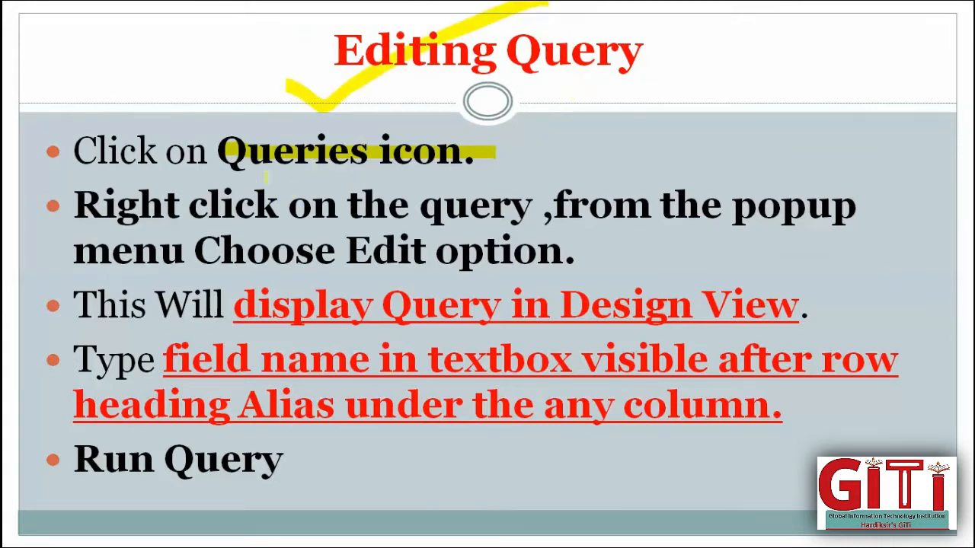
left_click_drag(245, 162, 442, 165)
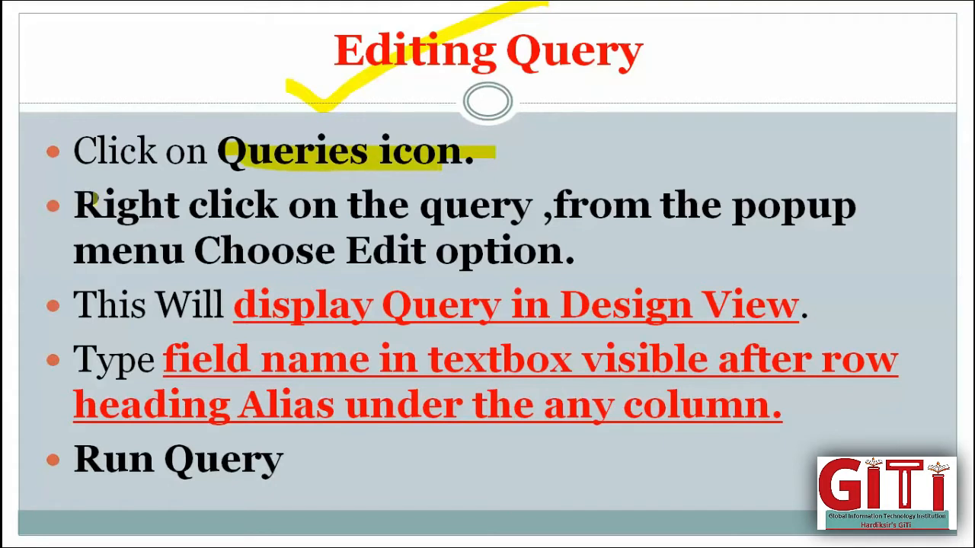
mouse_move(80, 202)
left_mouse_down()
mouse_move(454, 188)
mouse_move(536, 200)
mouse_move(285, 215)
mouse_move(107, 206)
left_mouse_up()
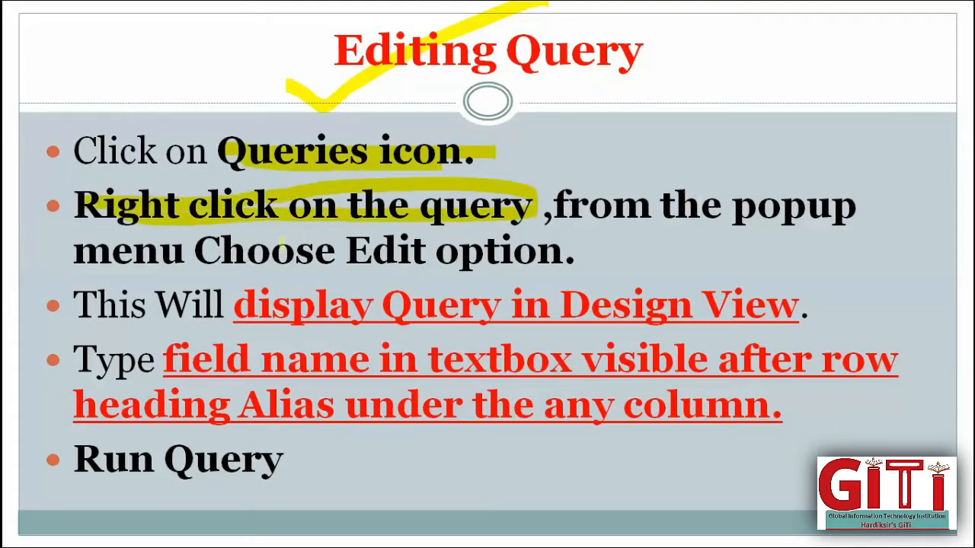
- Circle Edit and Alias, underline Design View, tick Run Query, then advance to the criteria slide
mouse_move(344, 242)
left_mouse_down()
mouse_move(424, 246)
mouse_move(358, 263)
left_mouse_up()
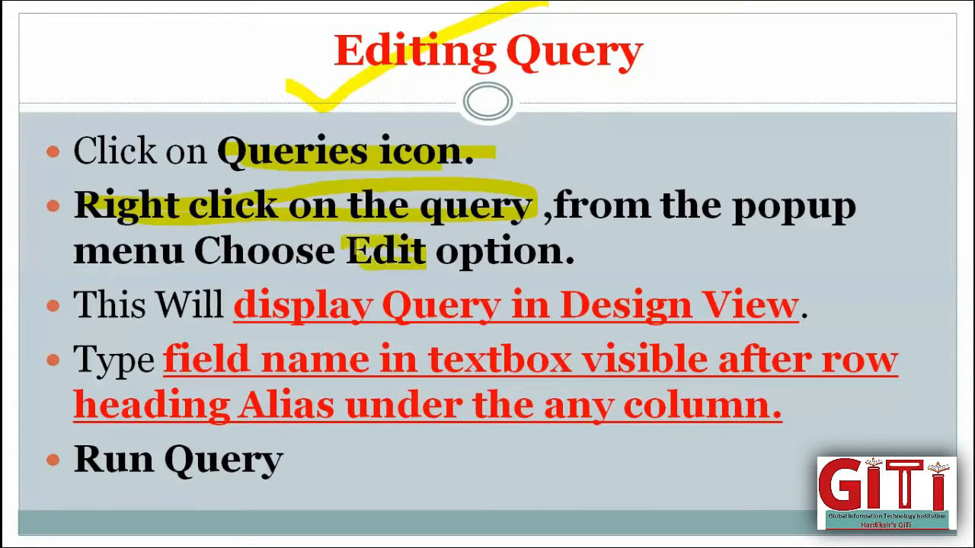
left_click_drag(238, 311, 777, 310)
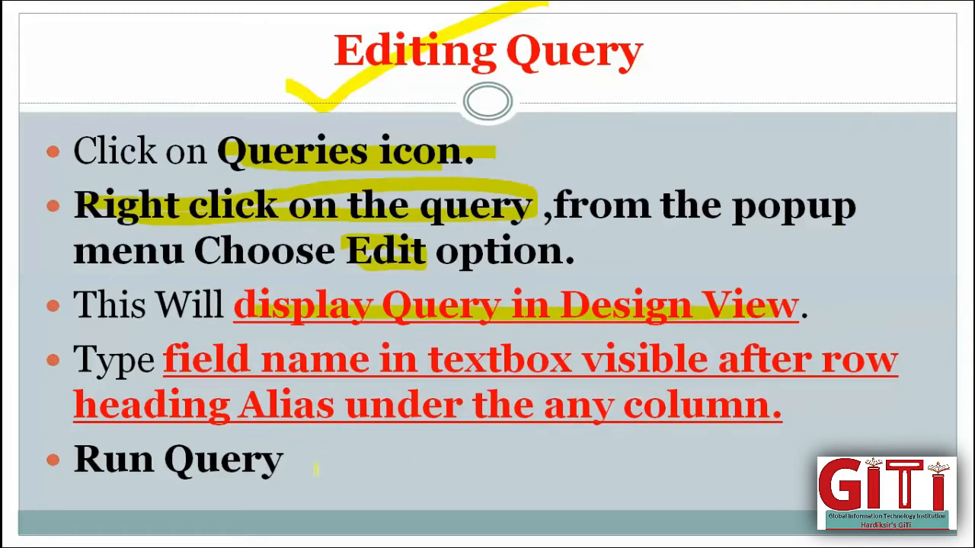
mouse_move(316, 468)
left_mouse_down()
mouse_move(337, 496)
mouse_move(392, 453)
left_mouse_up()
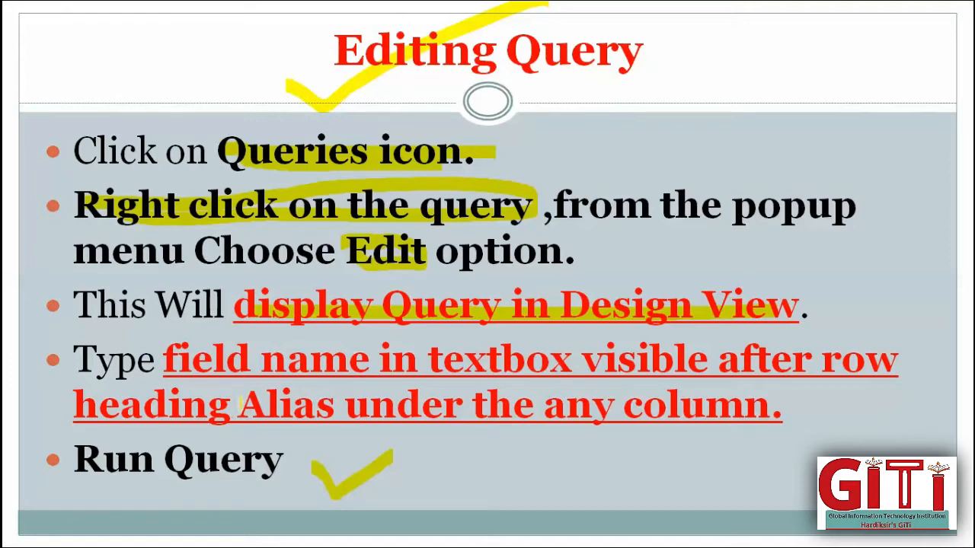
mouse_move(242, 402)
left_mouse_down()
mouse_move(324, 404)
mouse_move(262, 423)
mouse_move(244, 411)
left_mouse_up()
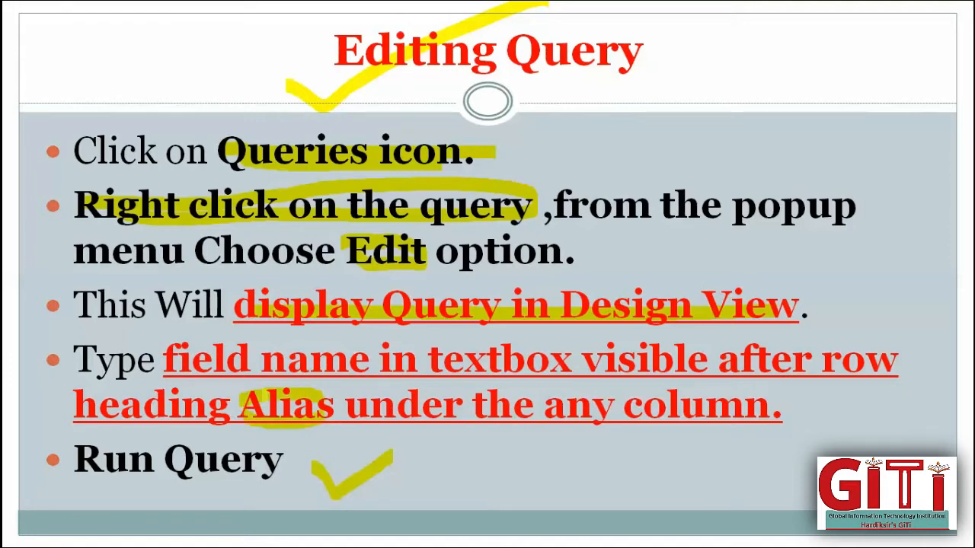
key("Right")
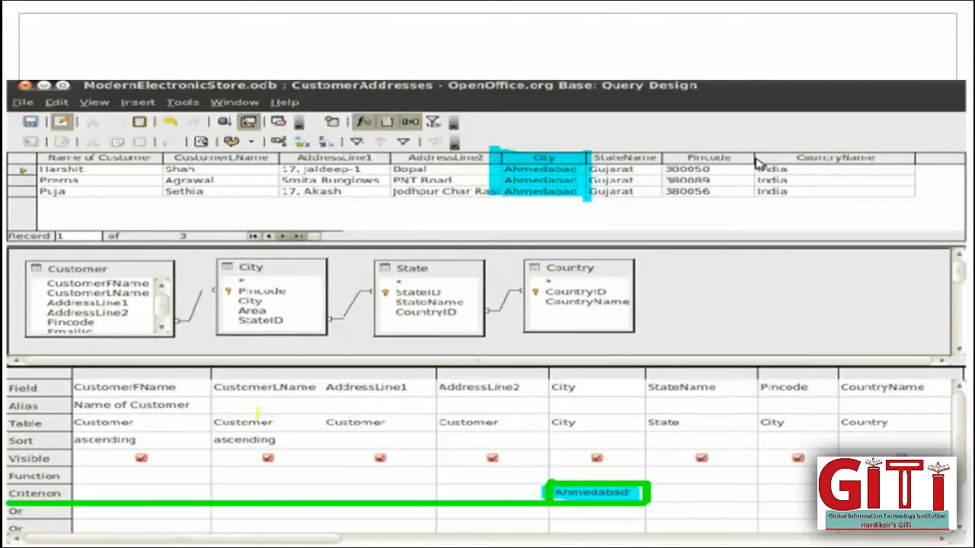
- Reveal the Selecting Criteria title and highlight the Criterion row and Ahmedabad cell
key("Right")
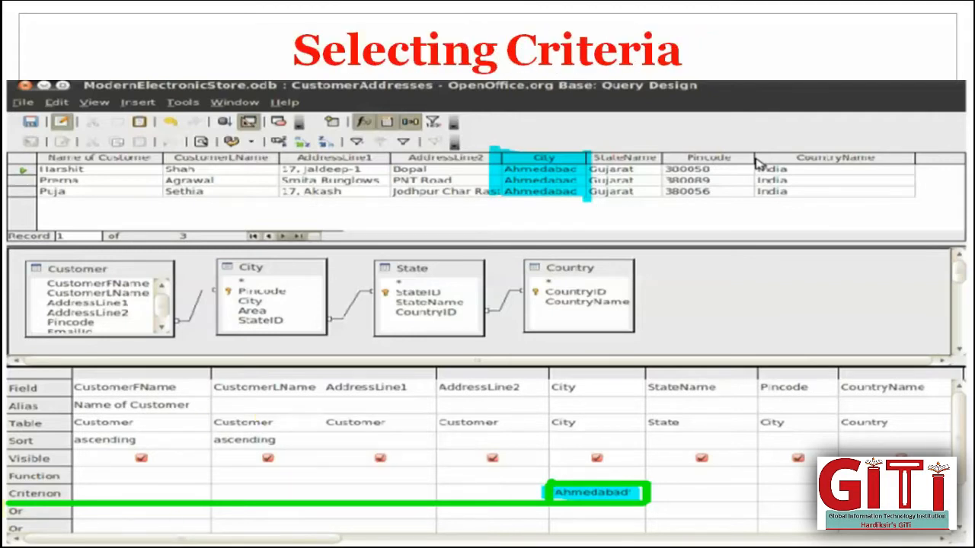
left_click_drag(82, 493, 362, 499)
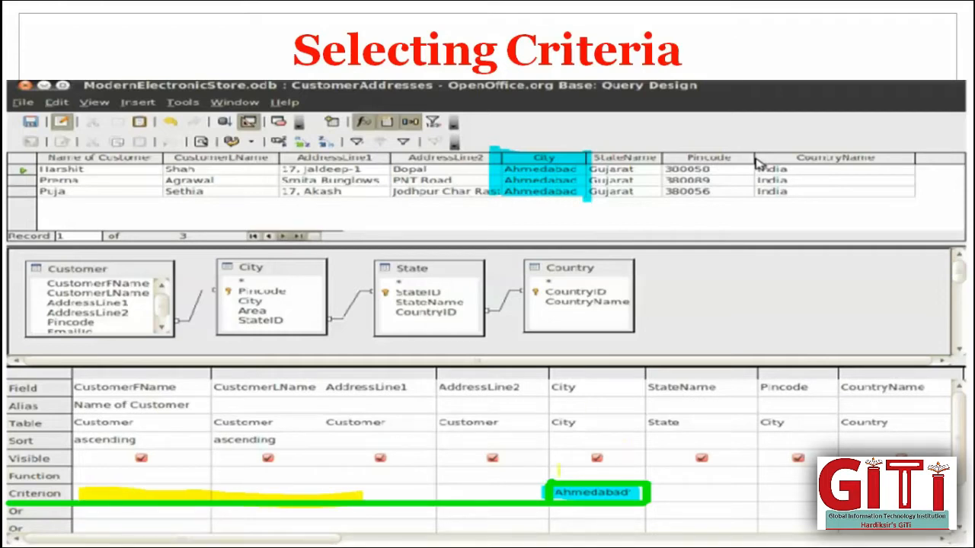
left_click_drag(545, 492, 639, 492)
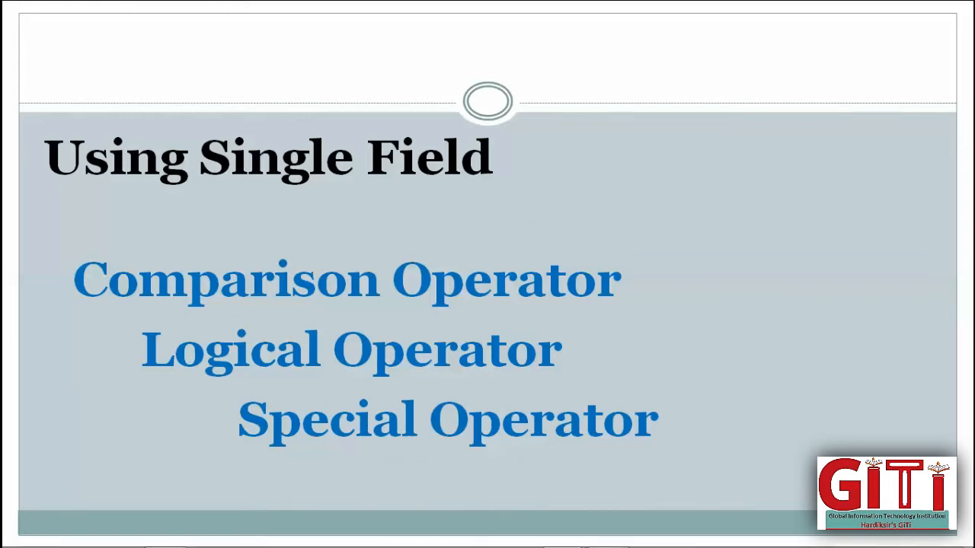
- Launch OpenOffice Base from the OpenOffice 4.0.1 group under All Programs
left_click(21, 535)
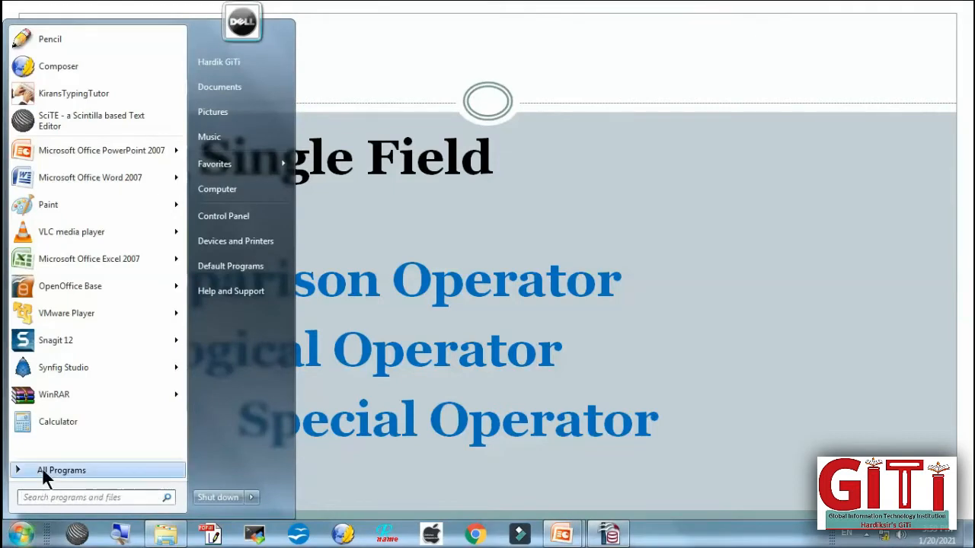
left_click(42, 470)
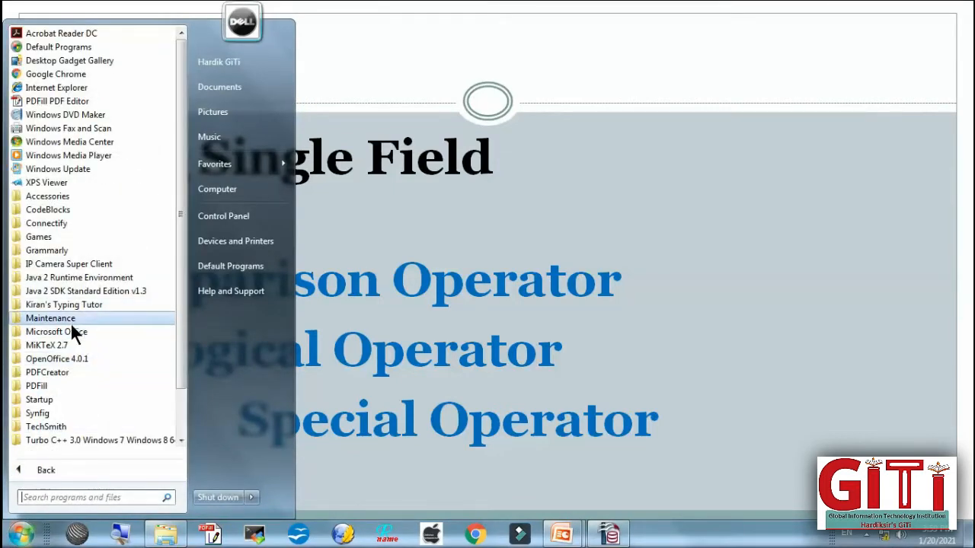
left_click(70, 362)
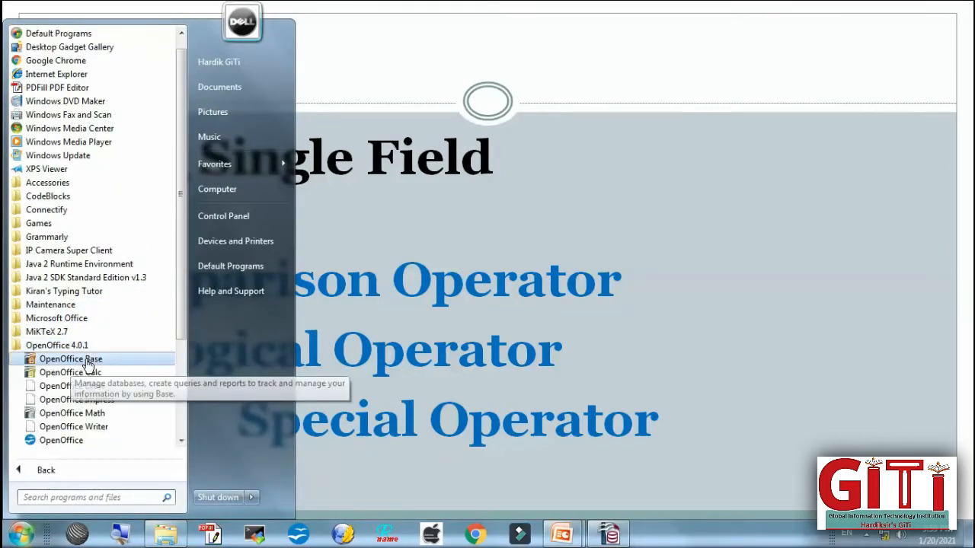
left_click(85, 358)
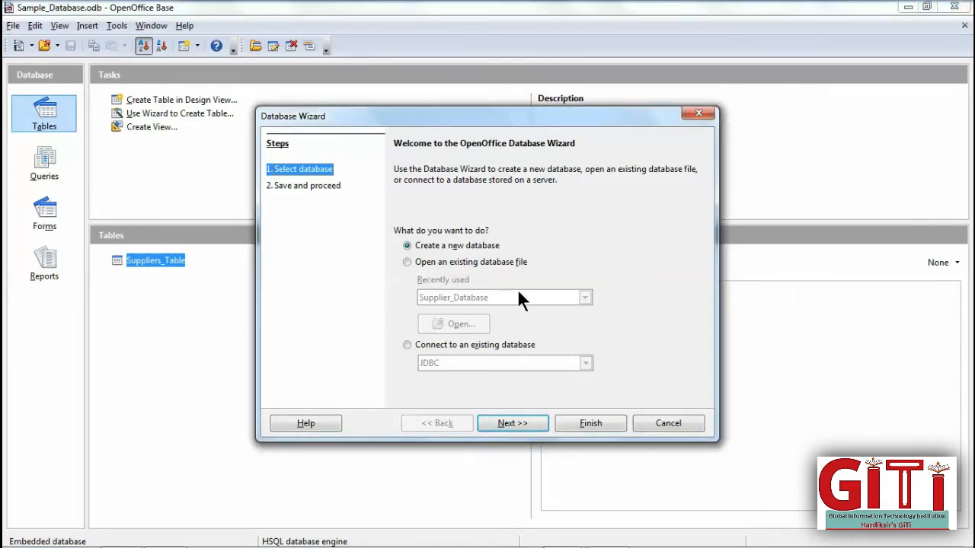
- Open the existing Sample_Database from the wizard's recently used list
left_click(442, 263)
left_click(499, 298)
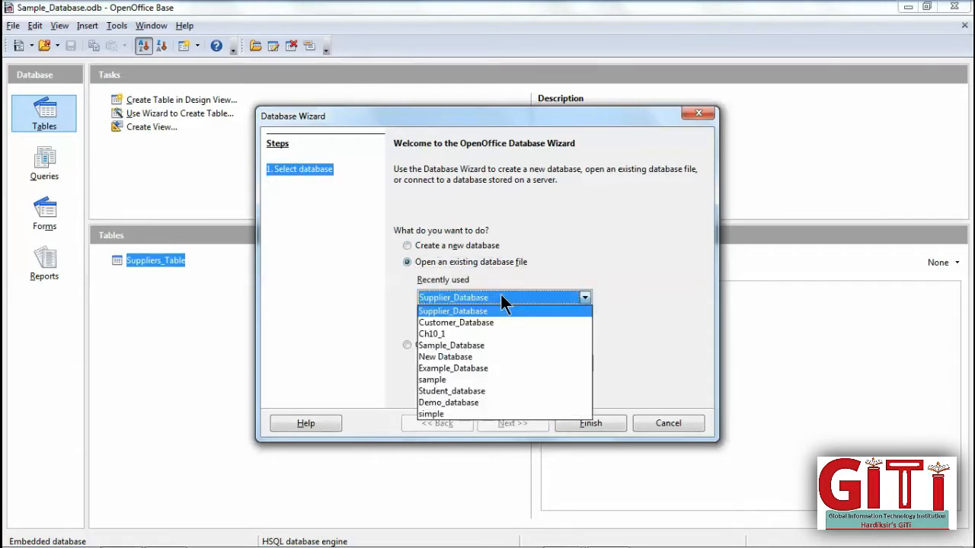
left_click(466, 346)
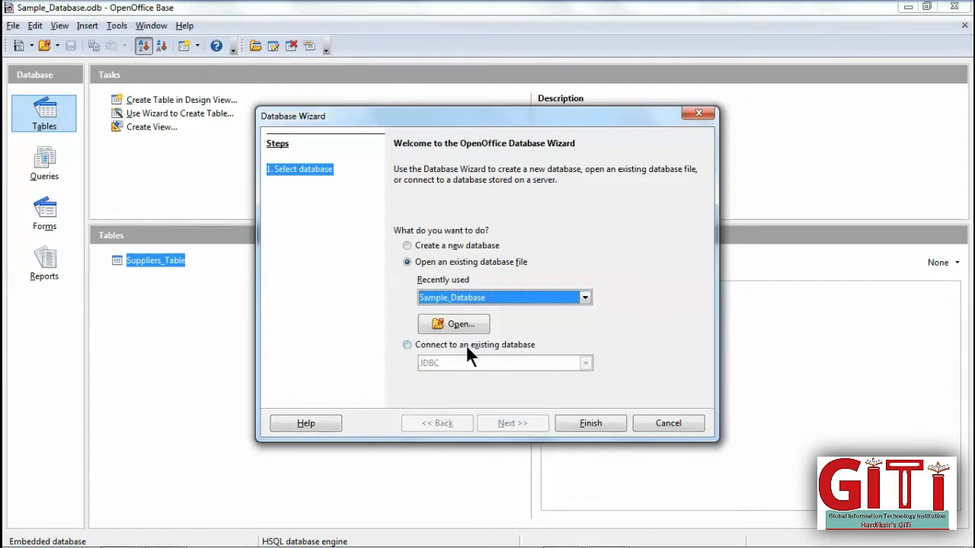
left_click(580, 417)
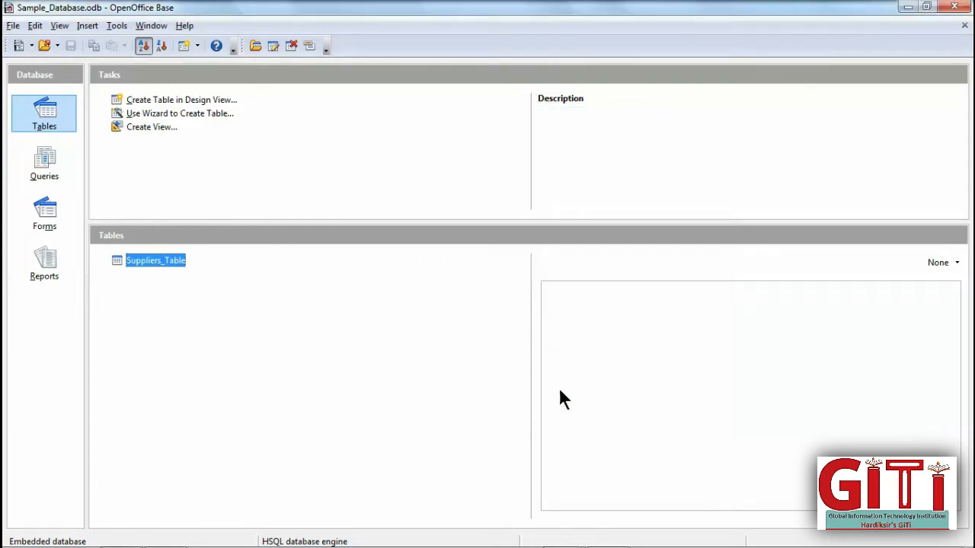
- Browse the database's Queries, Forms and Tables sections
left_click(54, 160)
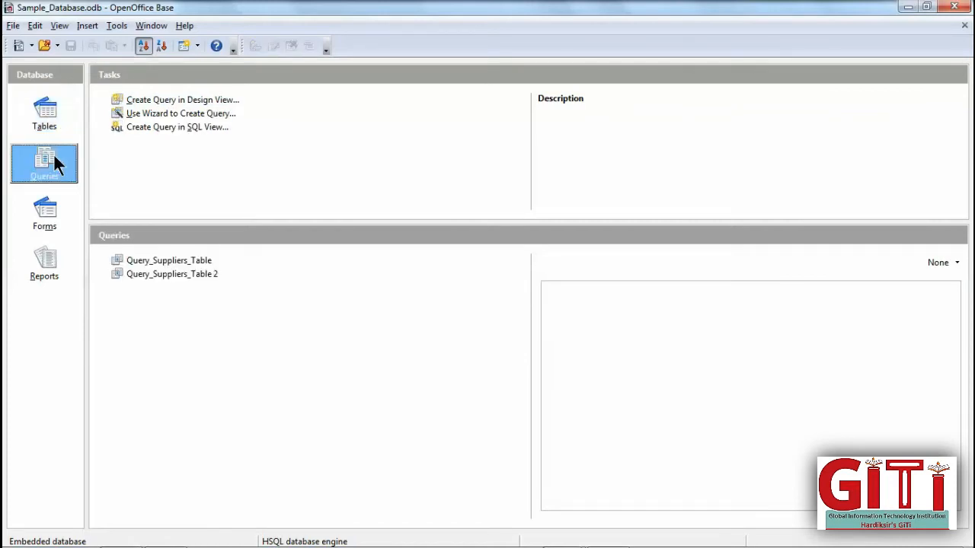
left_click(48, 211)
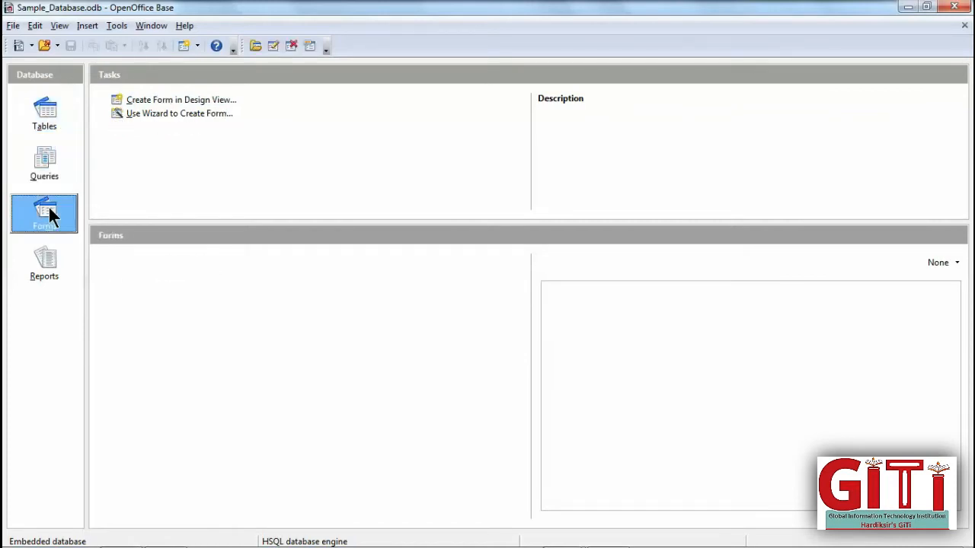
left_click(44, 128)
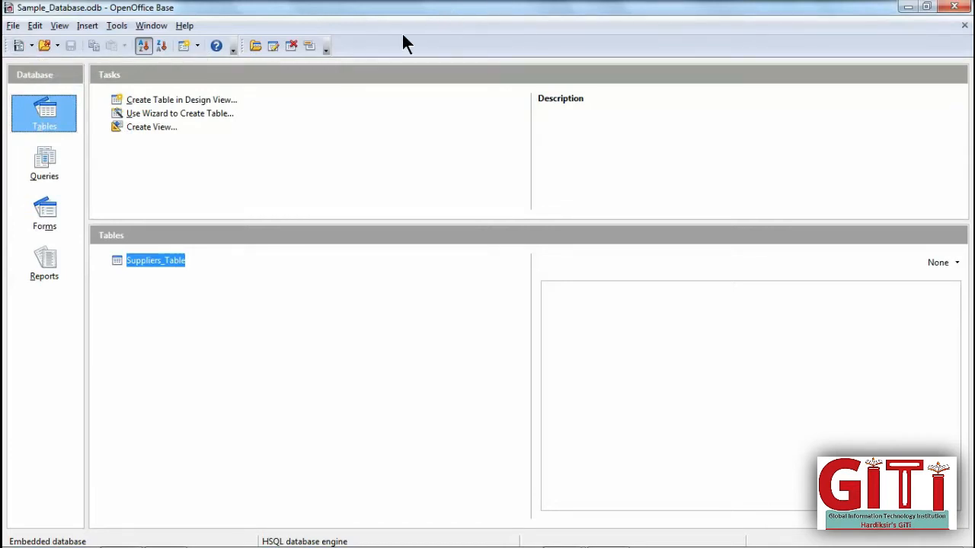
left_click(13, 25)
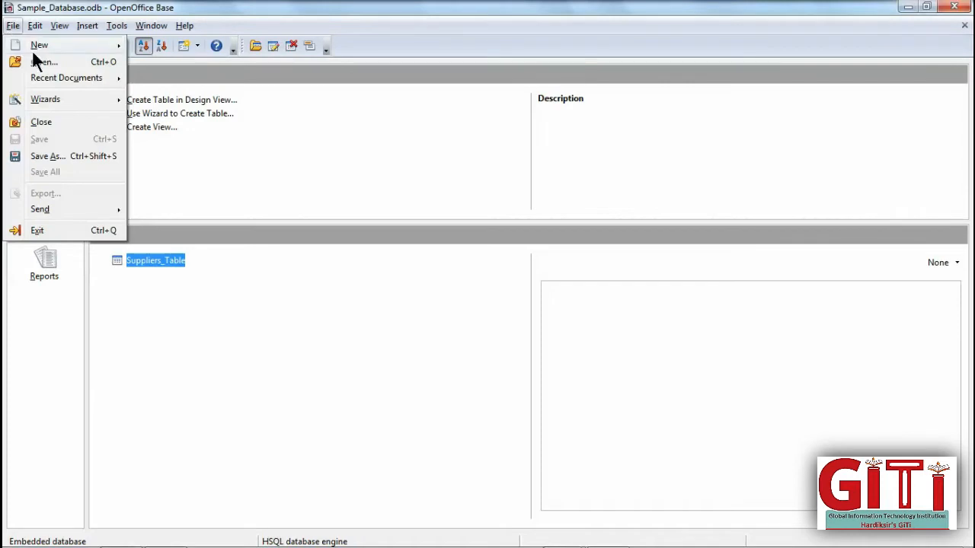
- Open Sample_Database.odb from the desktop file list and view its queries
left_click(34, 55)
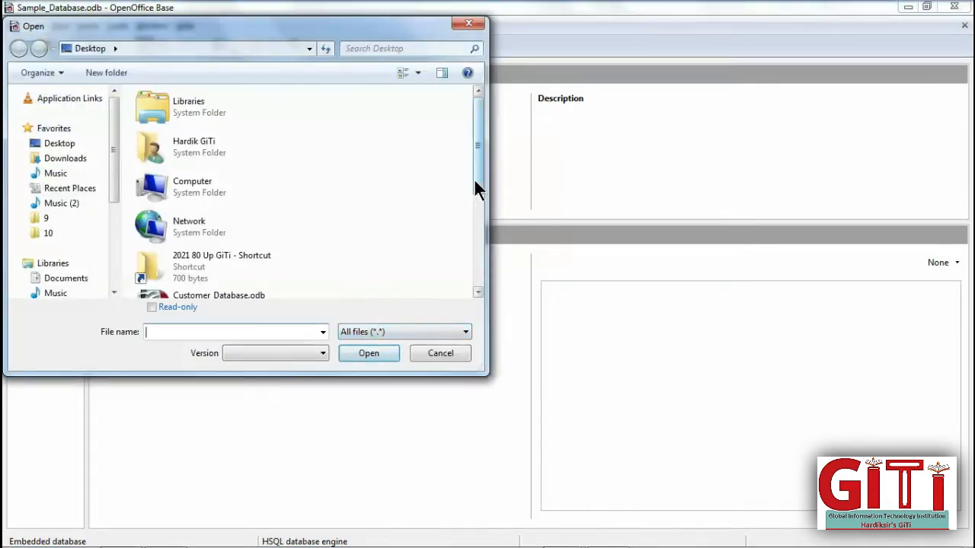
left_click_drag(476, 201, 473, 278)
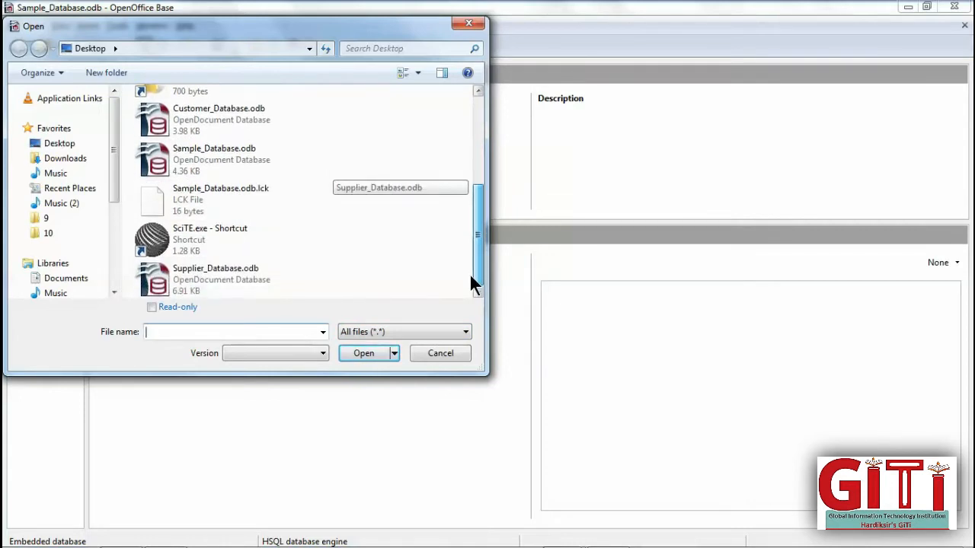
double_click(206, 169)
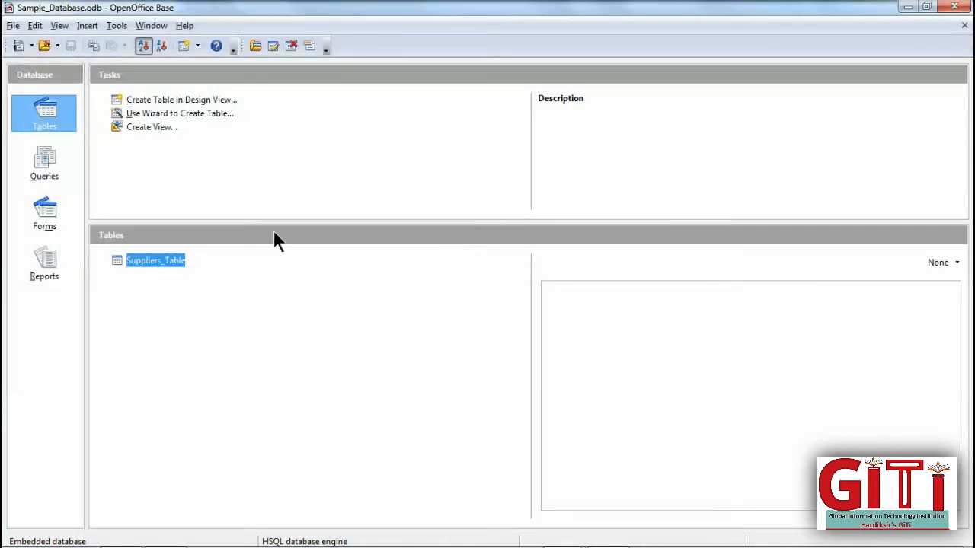
left_click(44, 174)
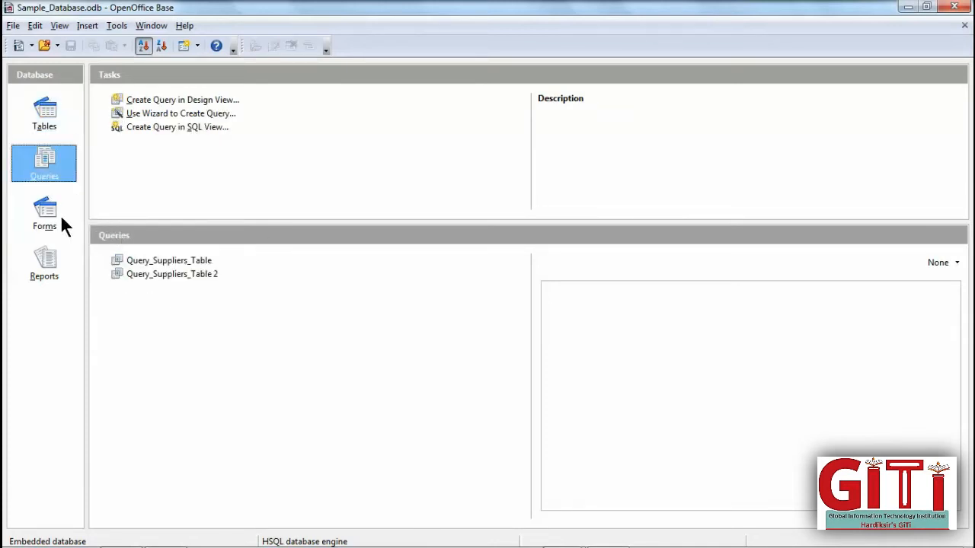
- Open Supplier_Database.odb from the desktop via File > Open
left_click(13, 26)
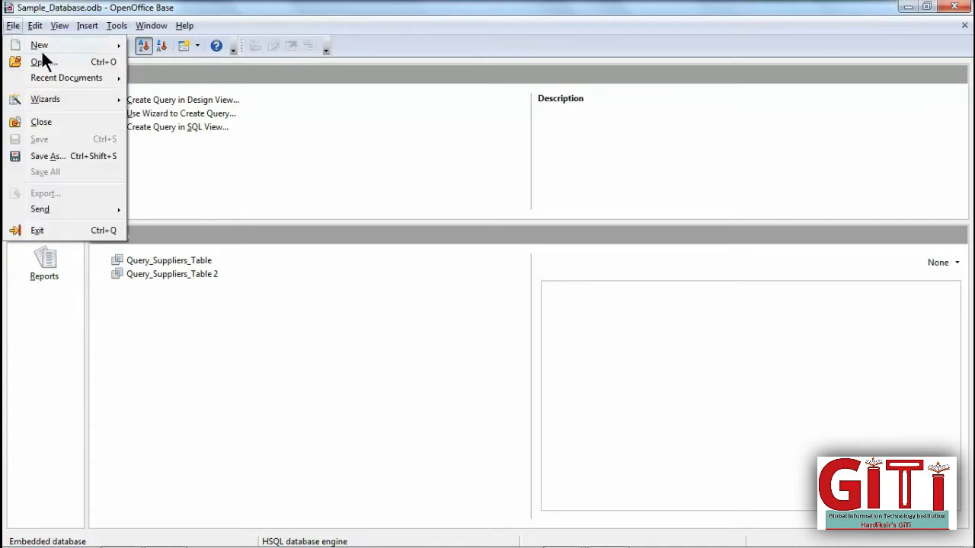
left_click(43, 60)
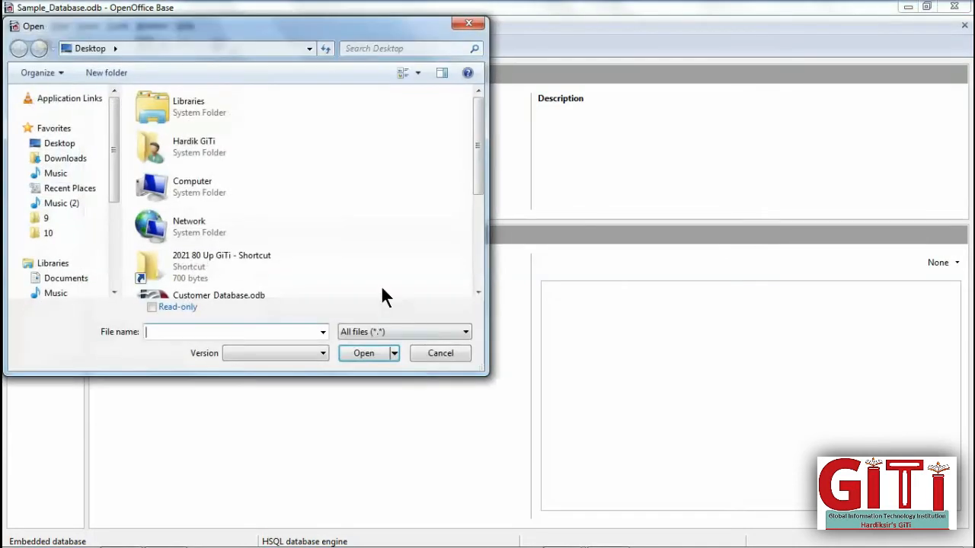
left_click_drag(476, 187, 475, 274)
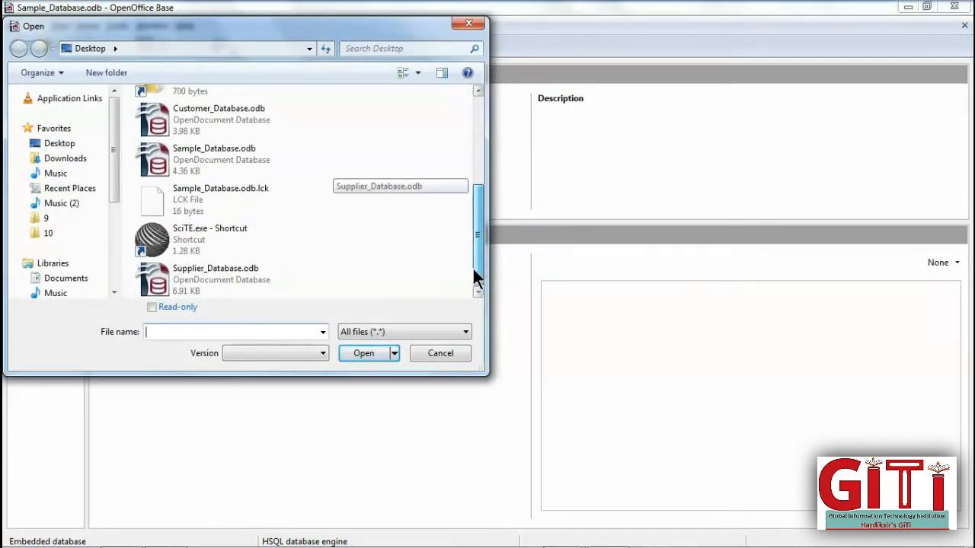
double_click(215, 289)
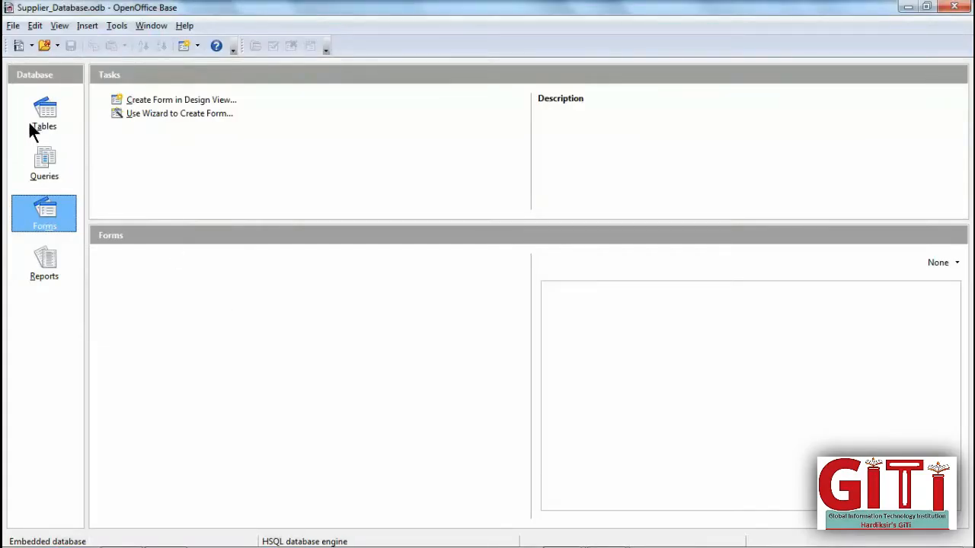
- Switch between database windows and show the Tables list of Supplier_Database
left_click(42, 121)
left_click(42, 164)
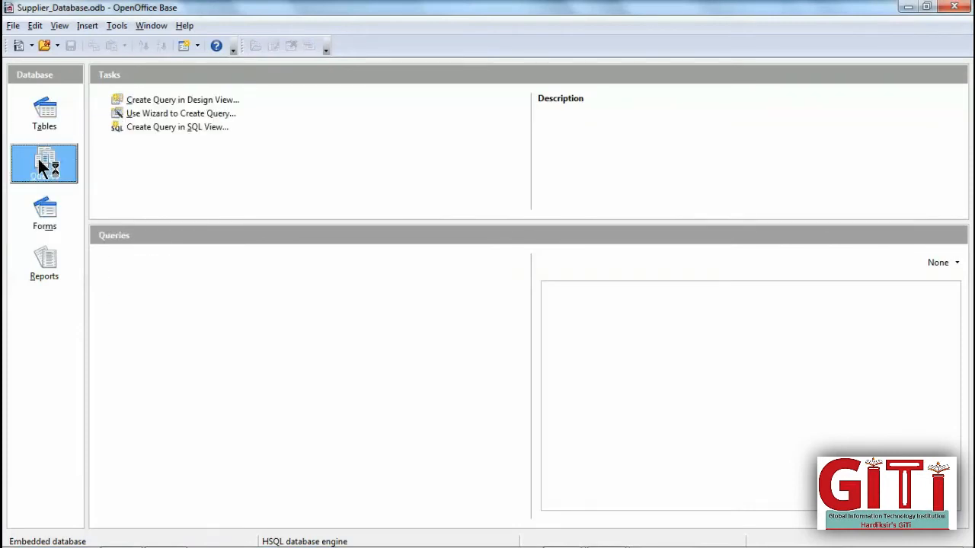
mouse_move(601, 537)
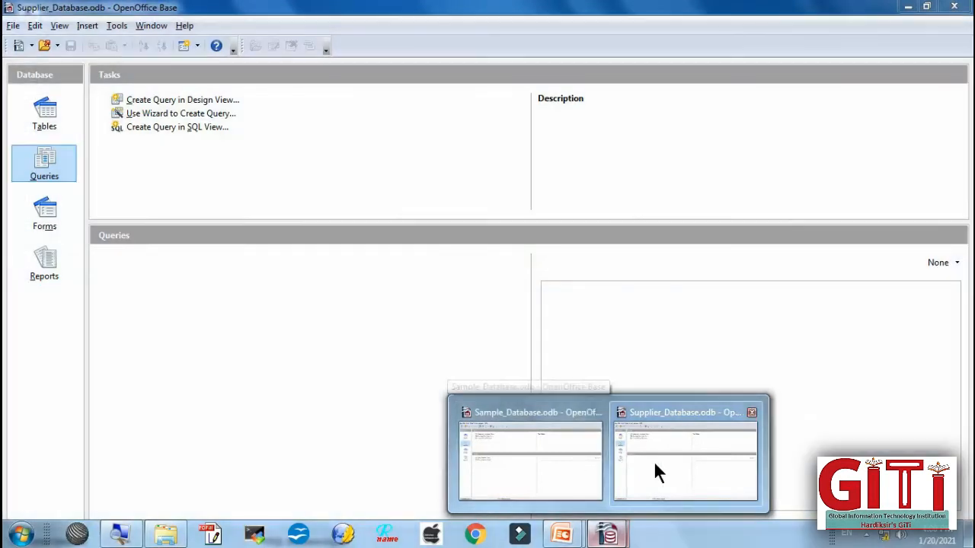
left_click(556, 460)
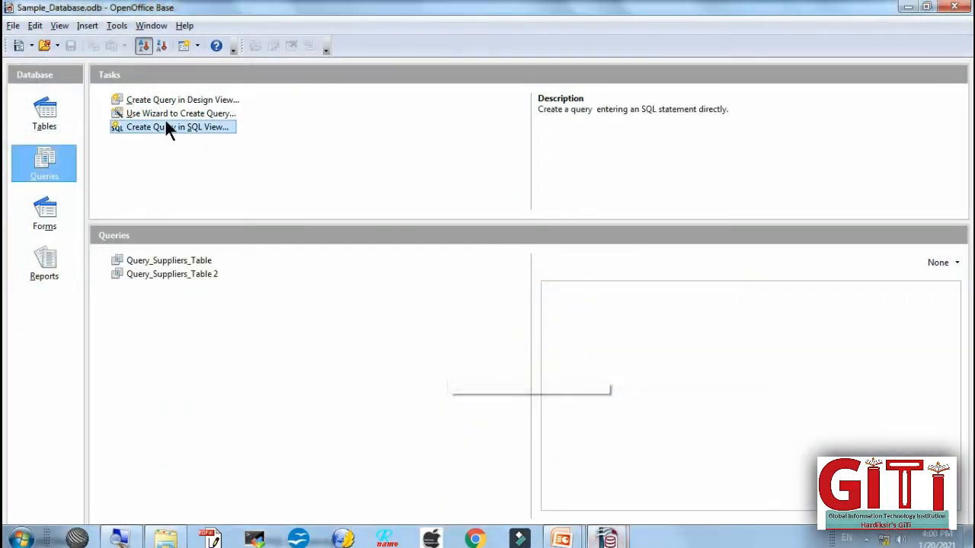
left_click(43, 122)
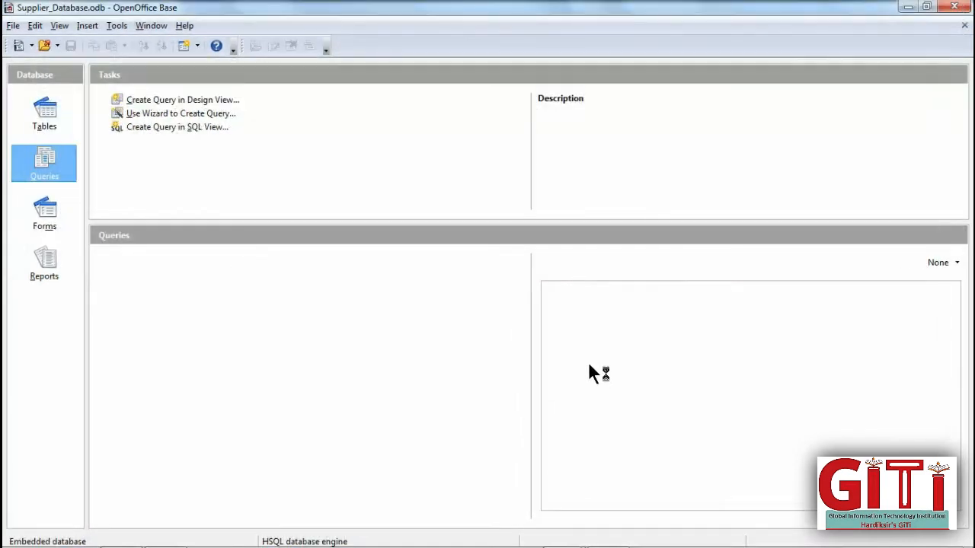
left_click(48, 118)
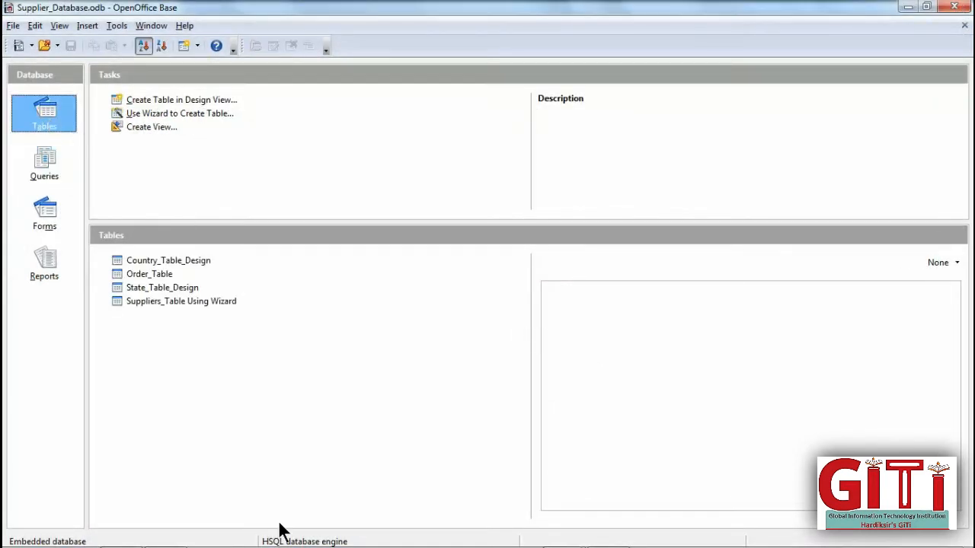
mouse_move(225, 539)
left_click(120, 533)
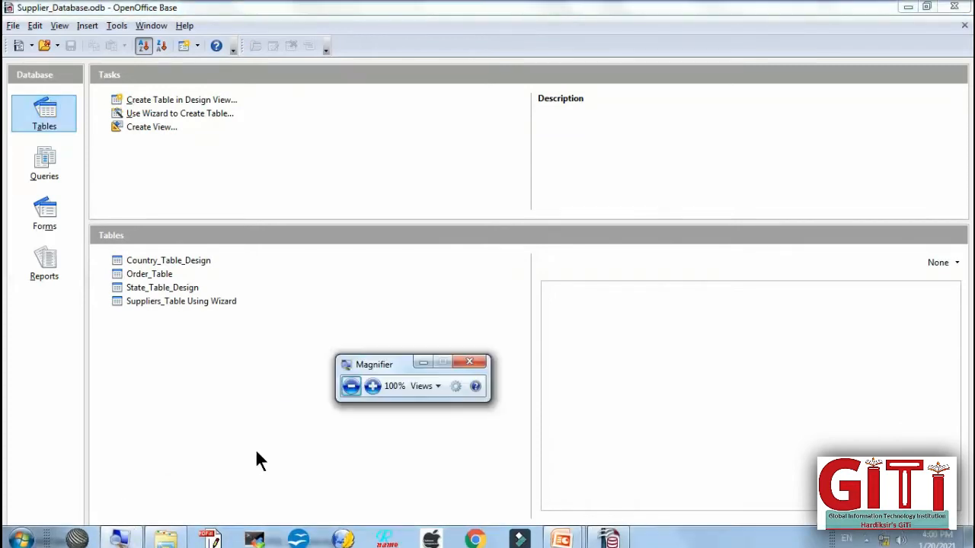
- Delete Order_Table from the database, confirming with Yes
left_click(373, 387)
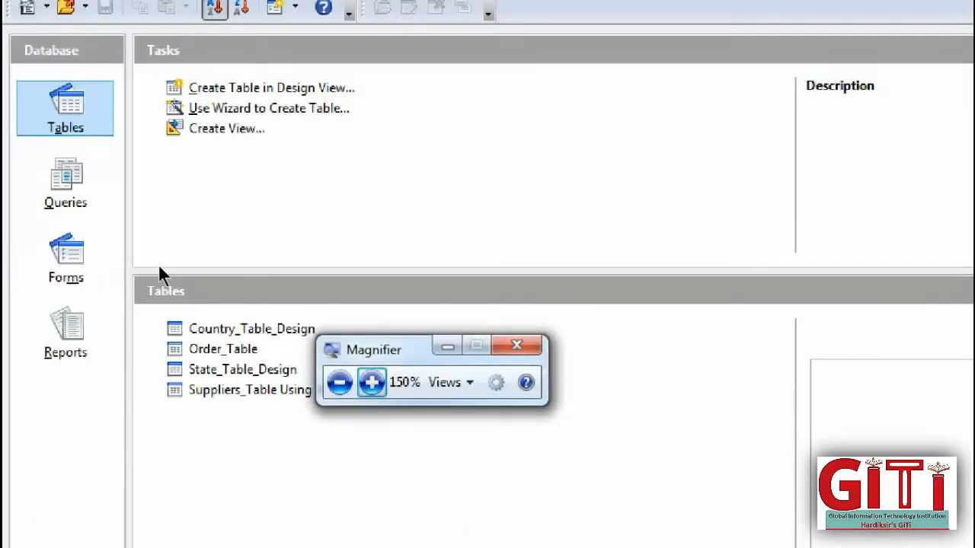
left_click(297, 268)
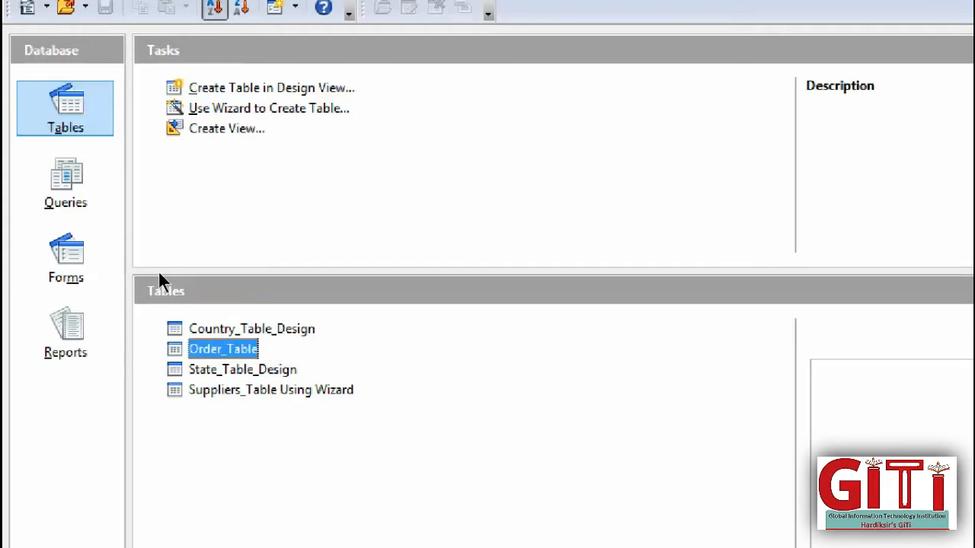
right_click(236, 348)
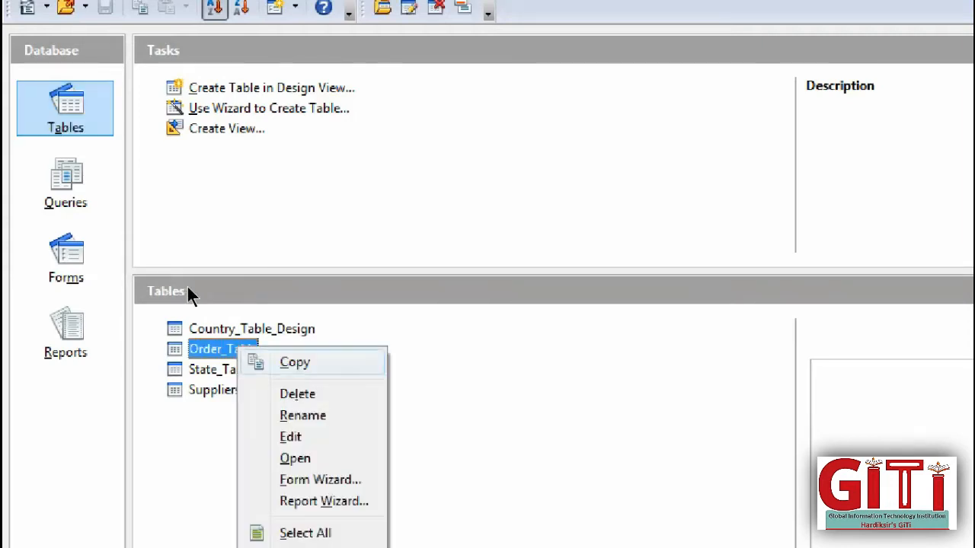
key("Return")
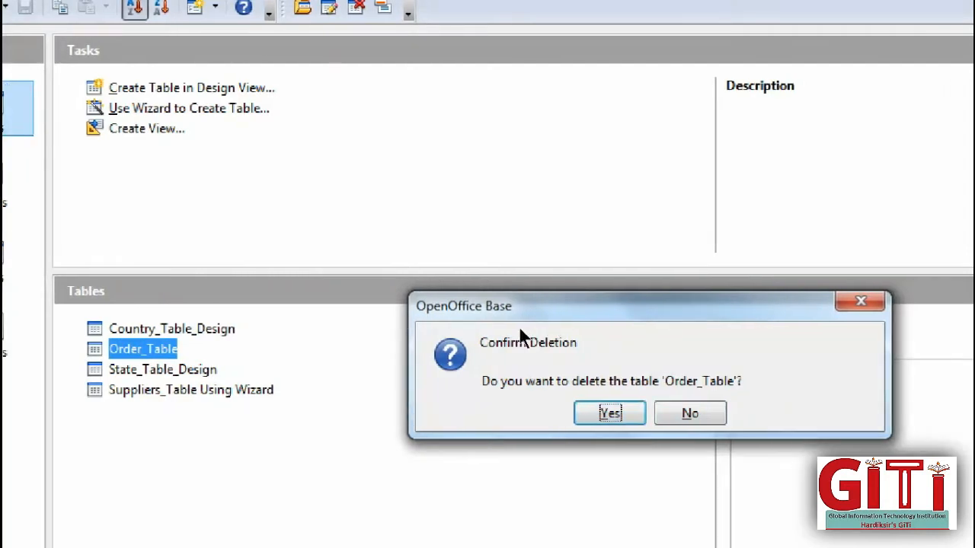
key("Return")
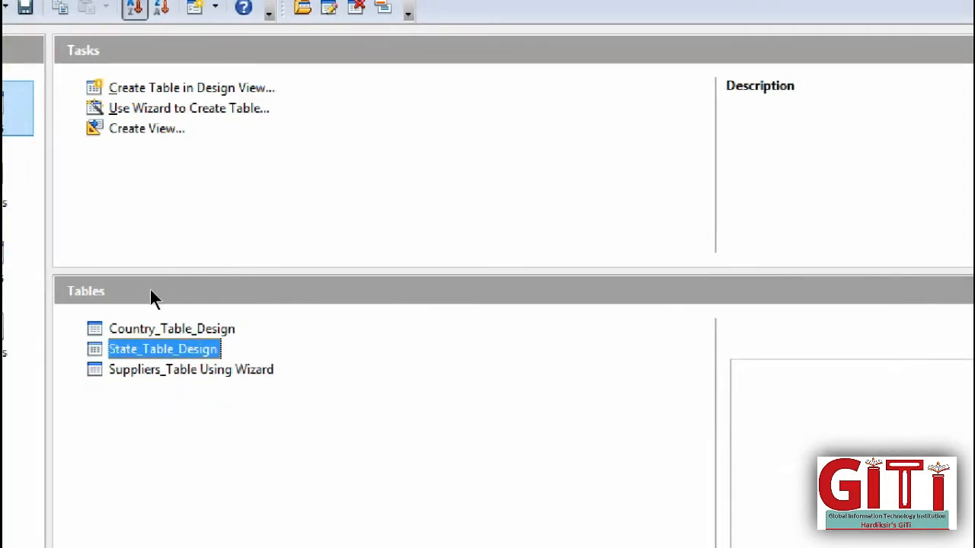
- Select Suppliers_Table Using Wizard and bring up its context menu
key("Down")
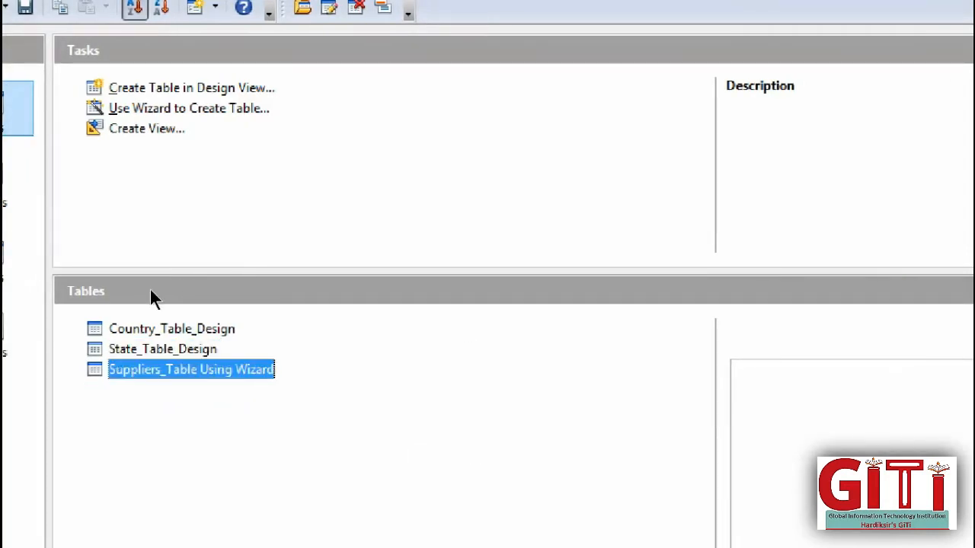
key("shift+F10")
key("Down")
key("Down")
key("Down")
key("Down")
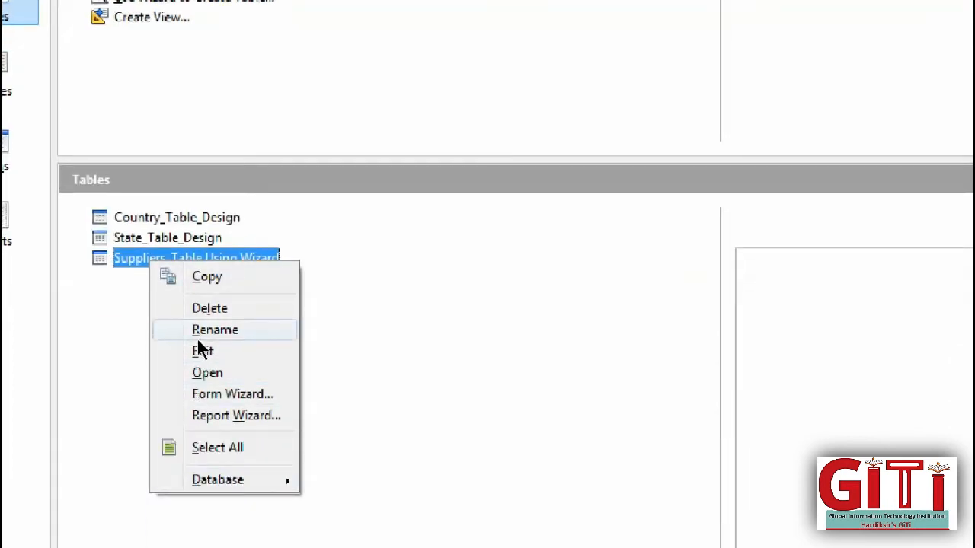
- Rename Suppliers_Table Using Wizard to Customer_Table
left_click(199, 340)
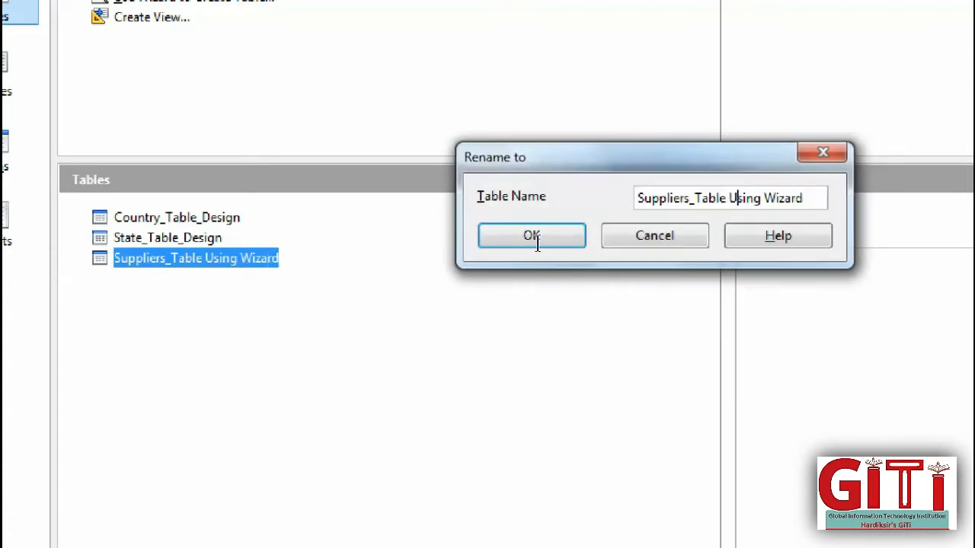
key("End")
key("shift+Left")
key("shift+Left")
key("shift+Left")
key("shift+Left")
key("shift+Left")
key("shift+Left")
key("shift+Left")
key("shift+Left")
key("shift+Left")
key("shift+Left")
key("shift+Left")
key("shift+Left")
key("shift+Left")
key("shift+Left")
key("shift+Left")
key("shift+Left")
key("shift+Left")
key("shift+Left")
key("shift+Left")
key("shift+Left")
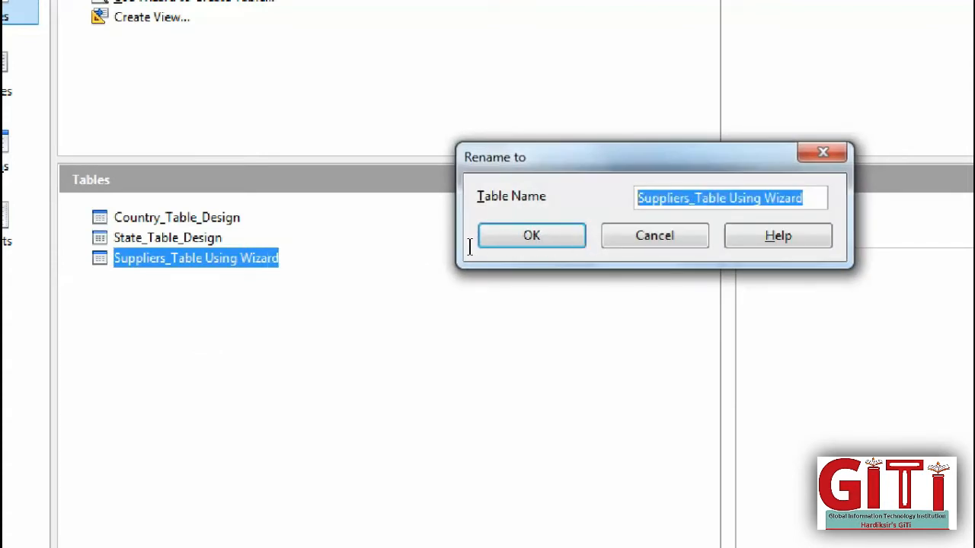
key("BackSpace")
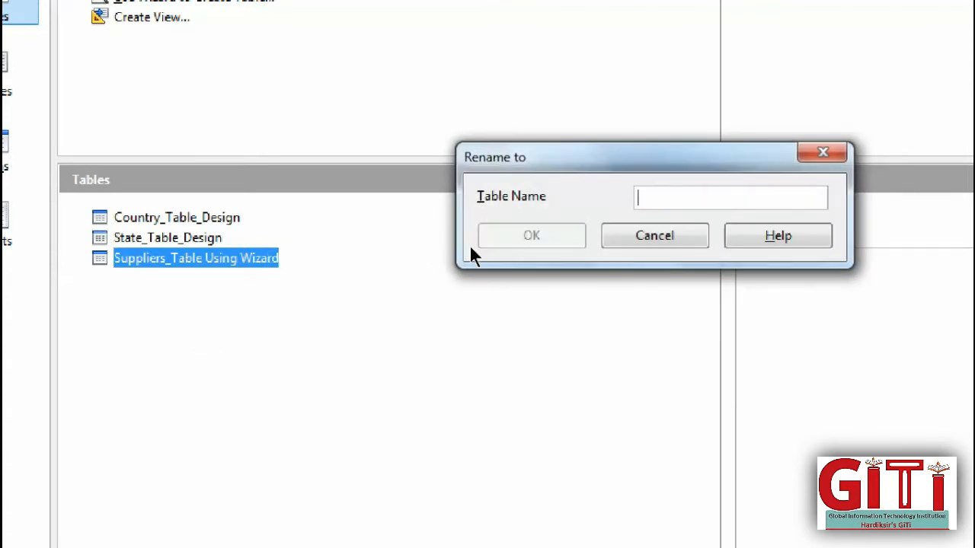
type("Cu")
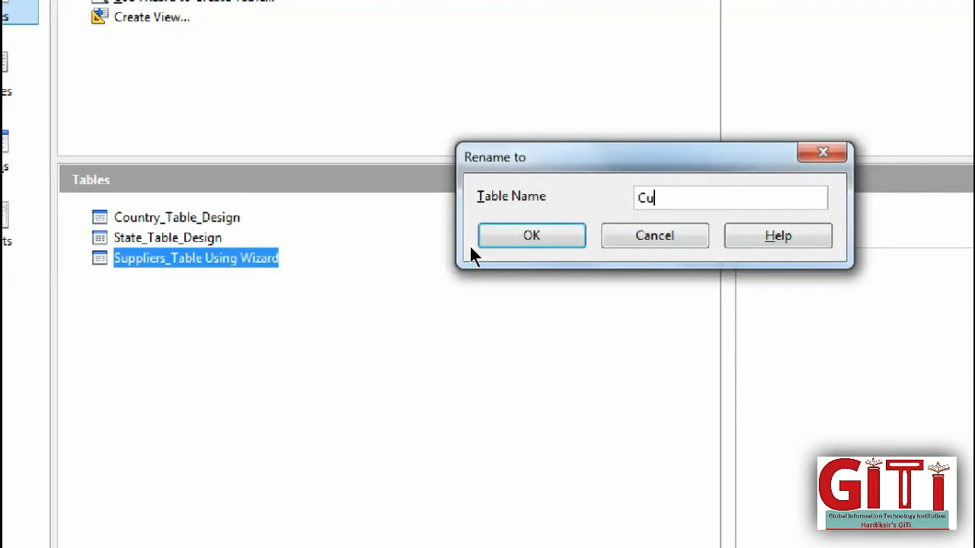
type("stomer_Table")
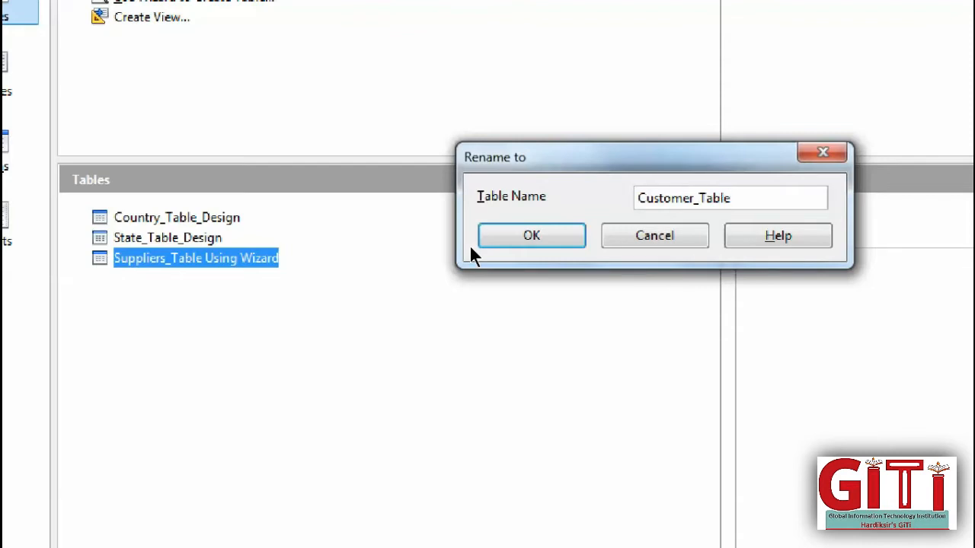
key("Return")
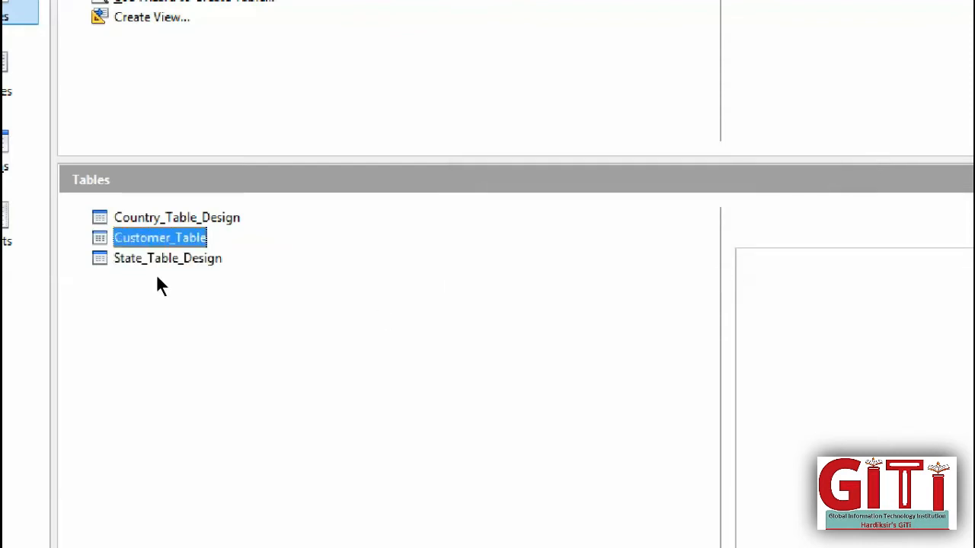
- Open Customer_Table in design view and rename field S_Code to C_Code
right_click(157, 279)
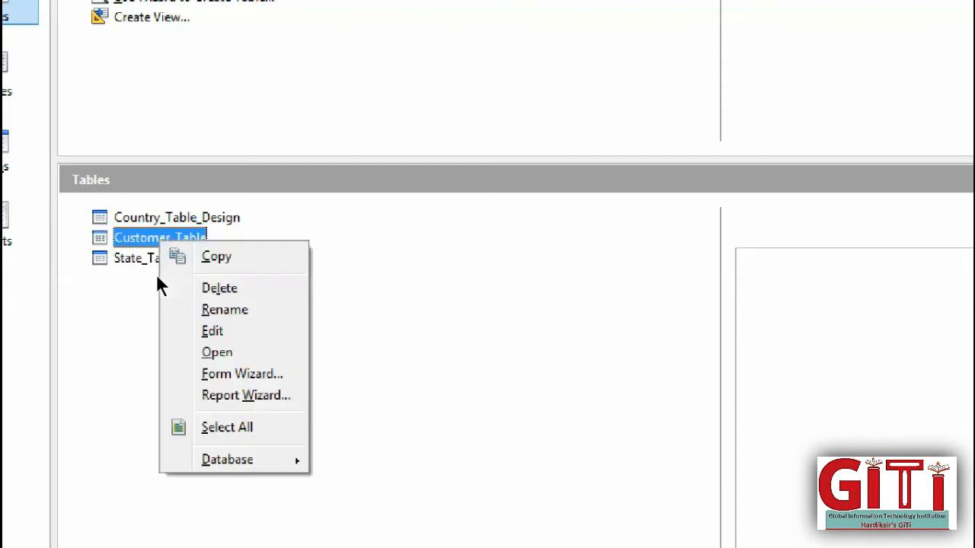
left_click(193, 332)
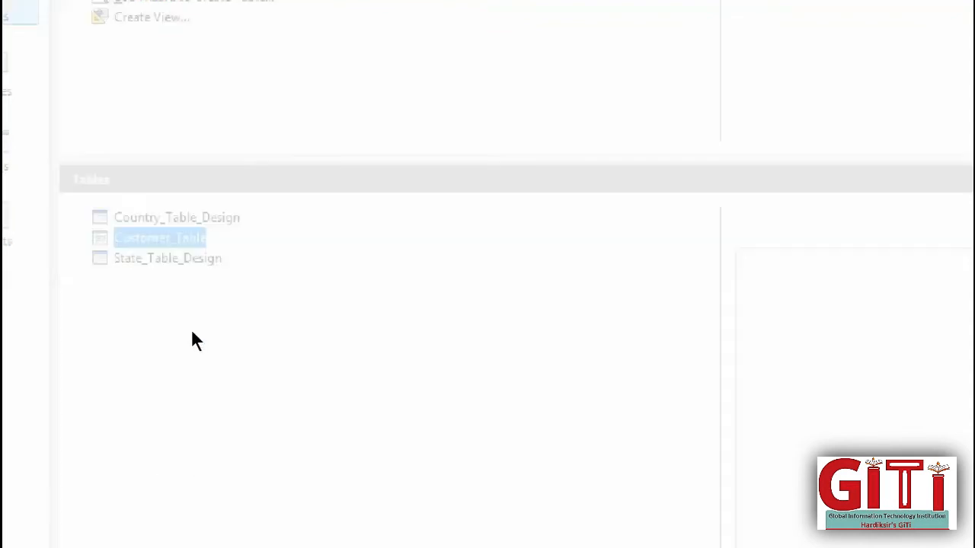
left_click(50, 97)
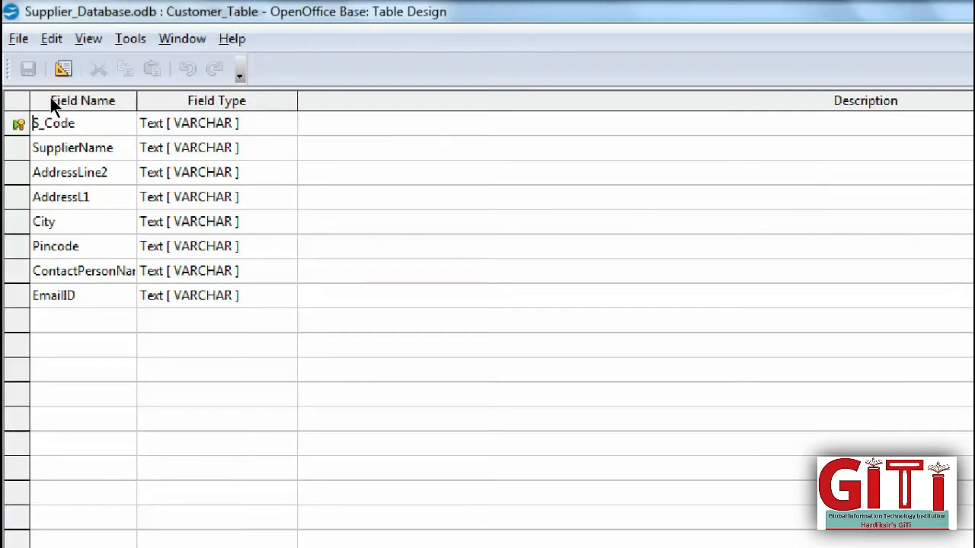
left_click(41, 122)
key("Delete")
type("C")
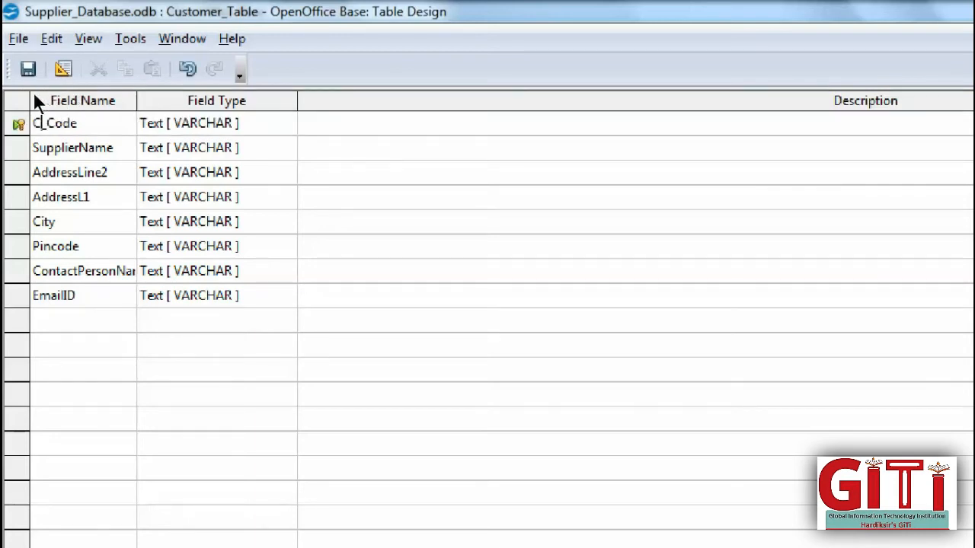
- Rename field SupplierName to CustomerName and AddressL1 to AddressLine1
left_click(53, 148)
double_click(53, 148)
left_click(95, 148)
left_click_drag(79, 147, 32, 147)
type("Custom")
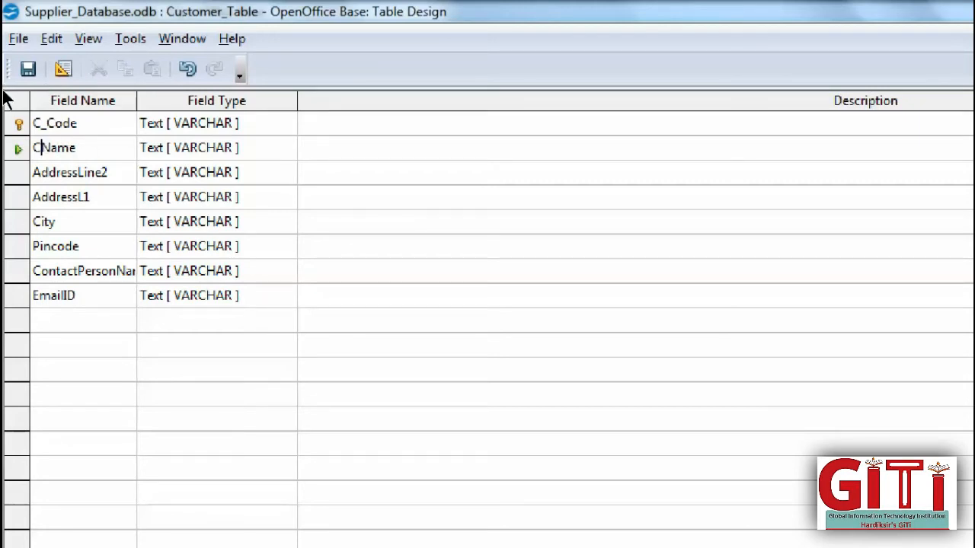
type("er")
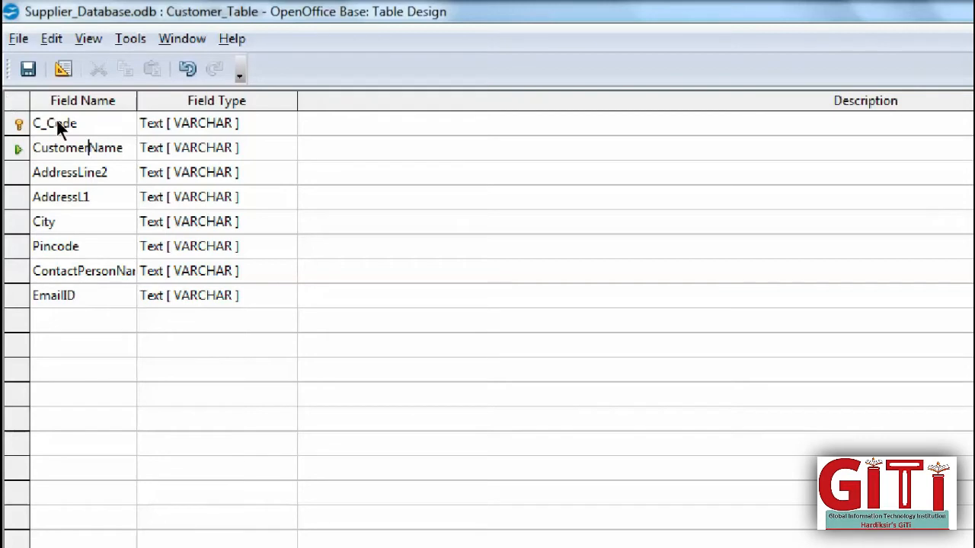
key("Down")
key("Down")
key("End")
key("Left")
type("ine")
- Widen the Field Name column so ContactPersonName shows fully, then close the design
left_click(14, 132)
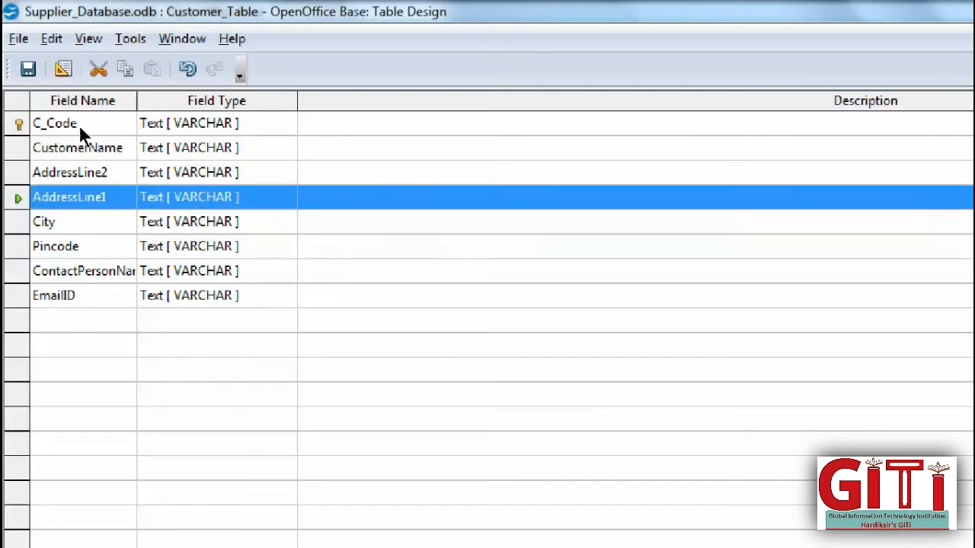
left_click(39, 149)
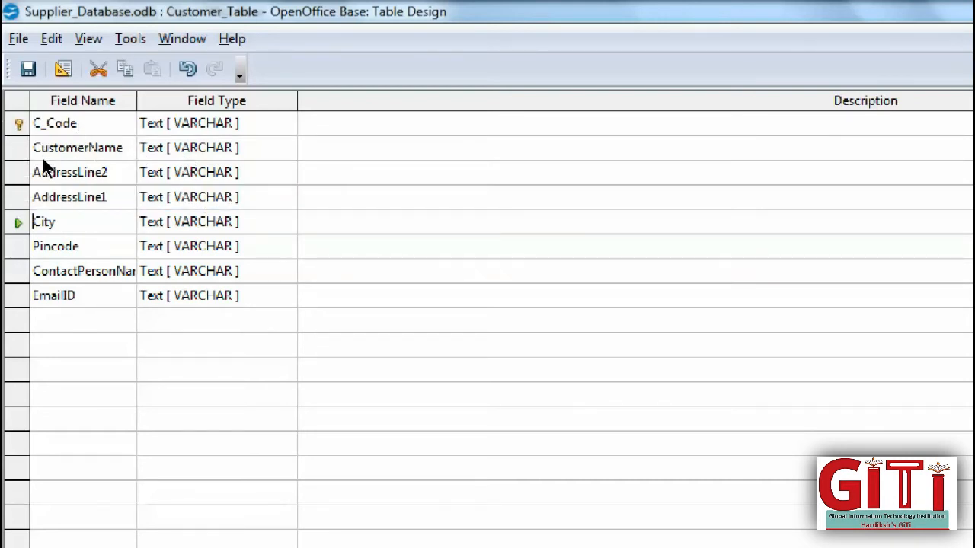
left_click(53, 180)
key("Down")
left_click_drag(93, 67, 199, 84)
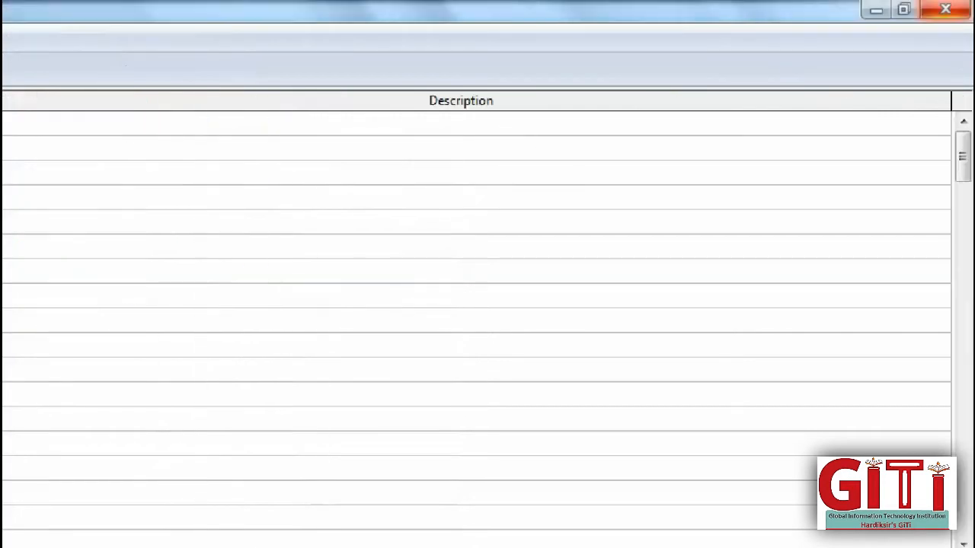
left_click(960, 15)
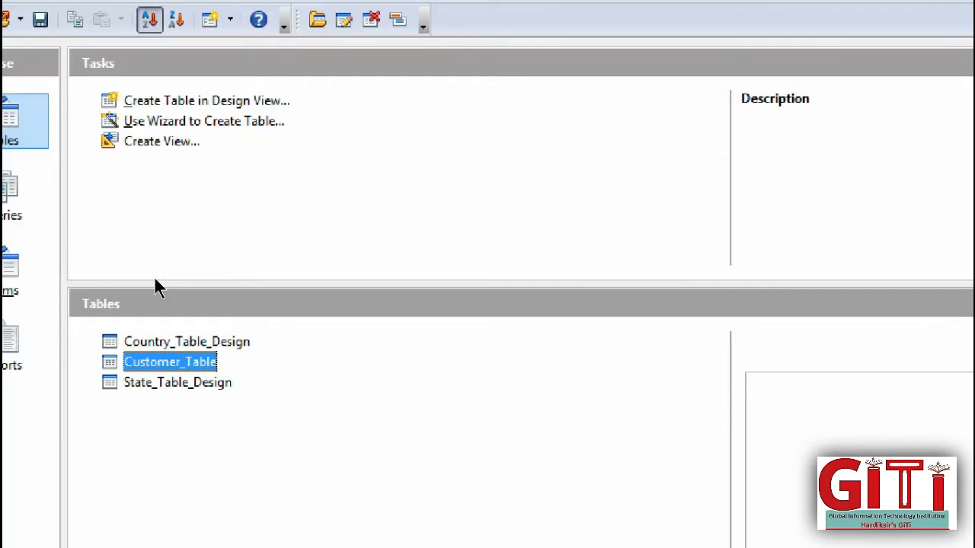
- Start a new table in Design View with Pincode as the first text field
left_click(34, 108)
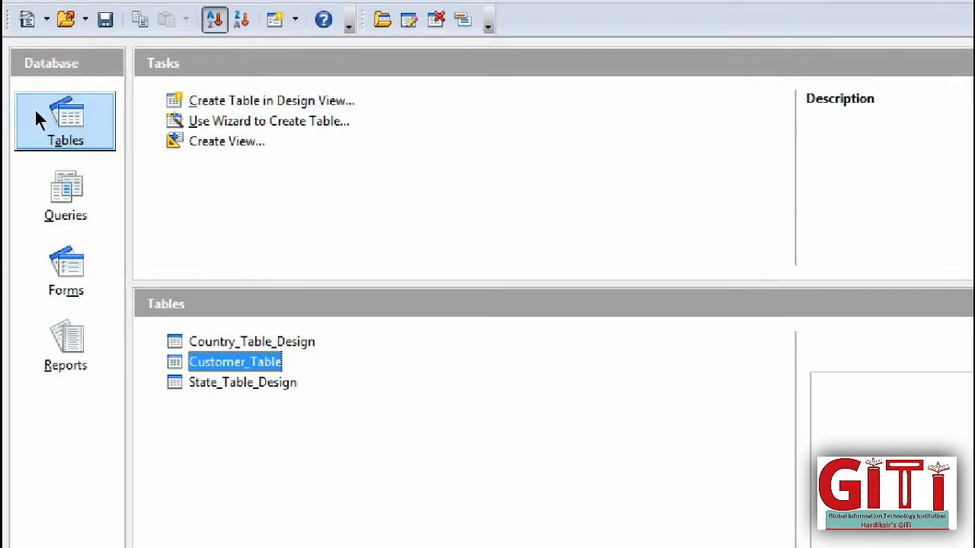
left_click(176, 99)
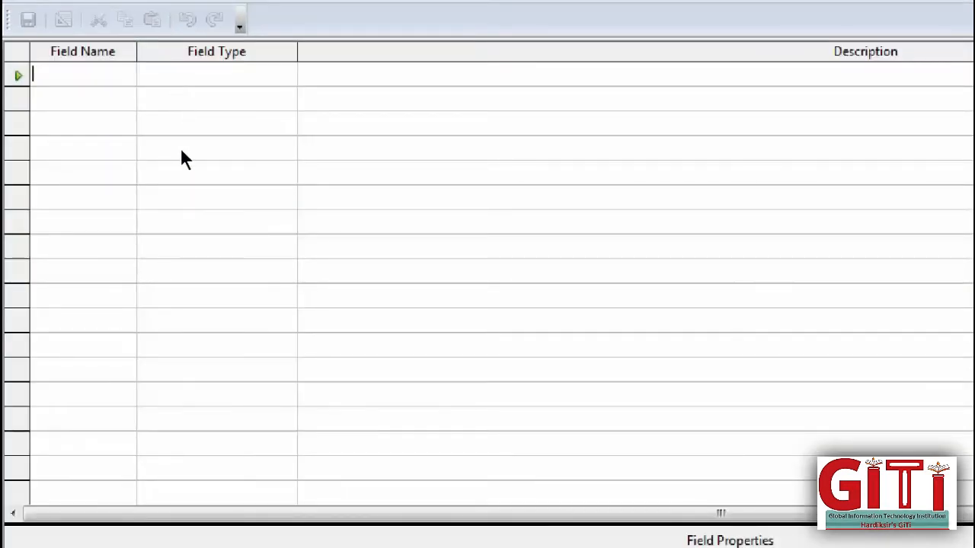
left_click(40, 56)
left_click(38, 84)
type("Pi")
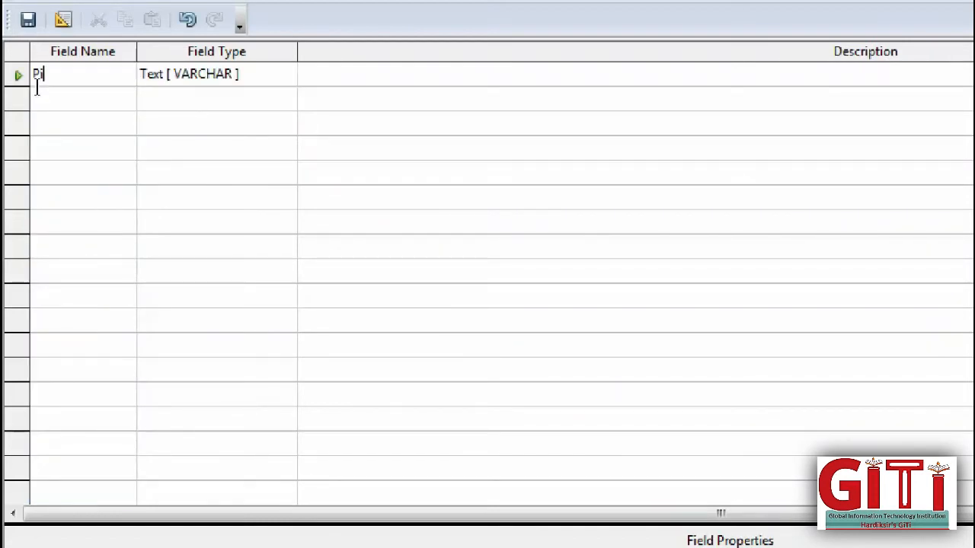
type("ncode")
key("Tab")
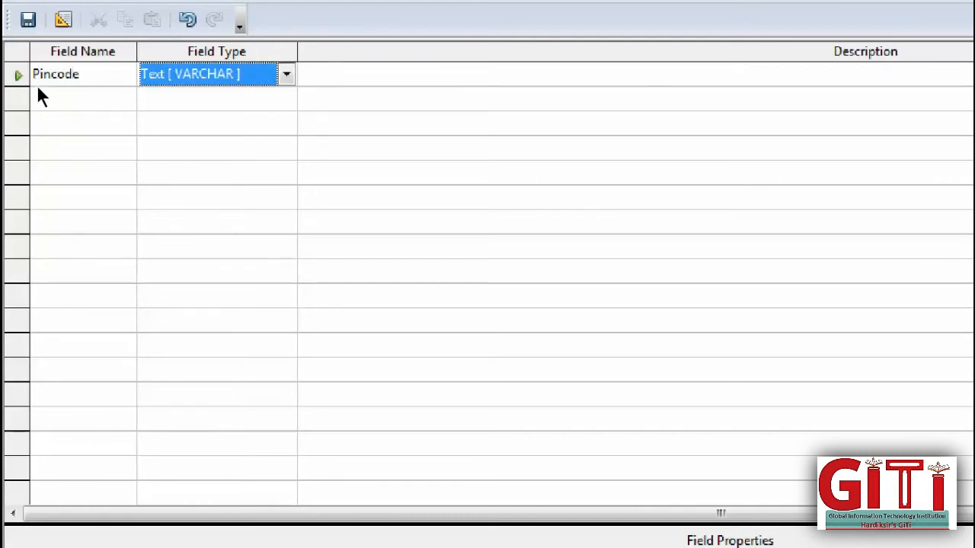
key("Tab")
type("Vity")
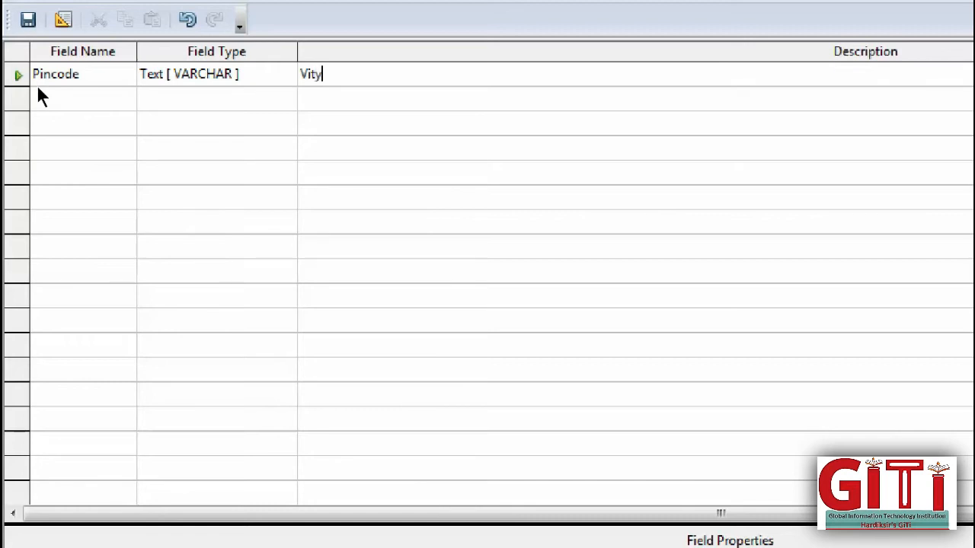
key("BackSpace")
key("BackSpace")
key("BackSpace")
left_click(34, 97)
left_click(302, 75)
key("Delete")
- Add City, Area and State_ID as the next text fields
left_click(58, 100)
type("City")
key("Tab")
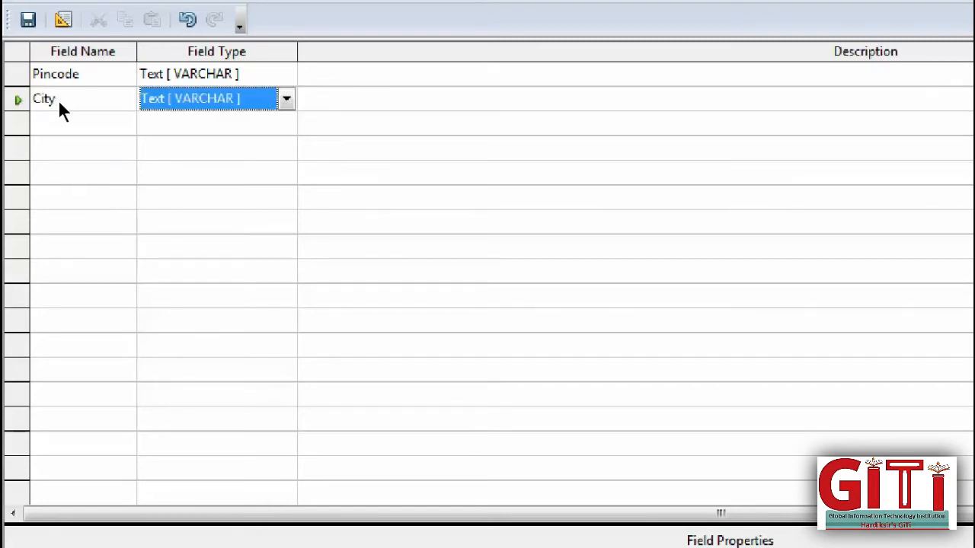
key("Tab")
key("Tab")
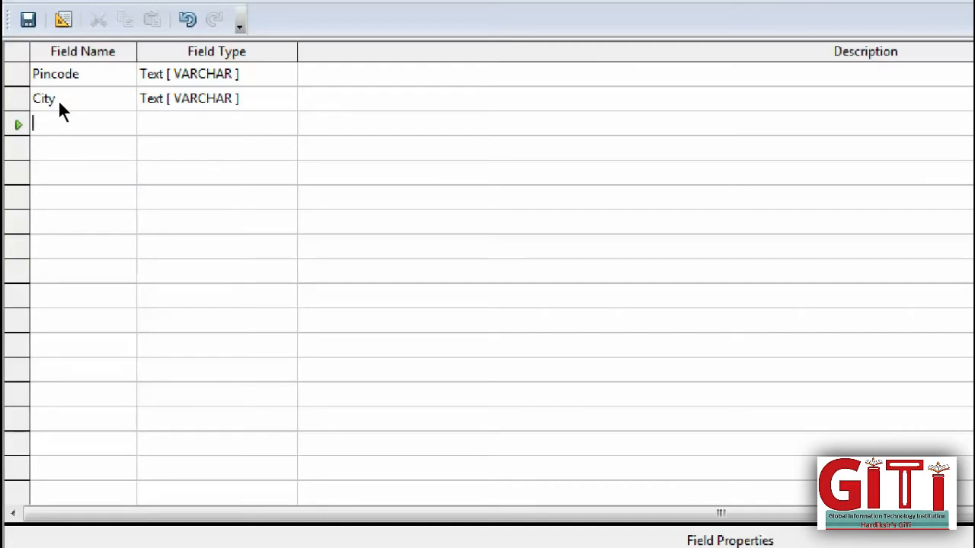
type("Area")
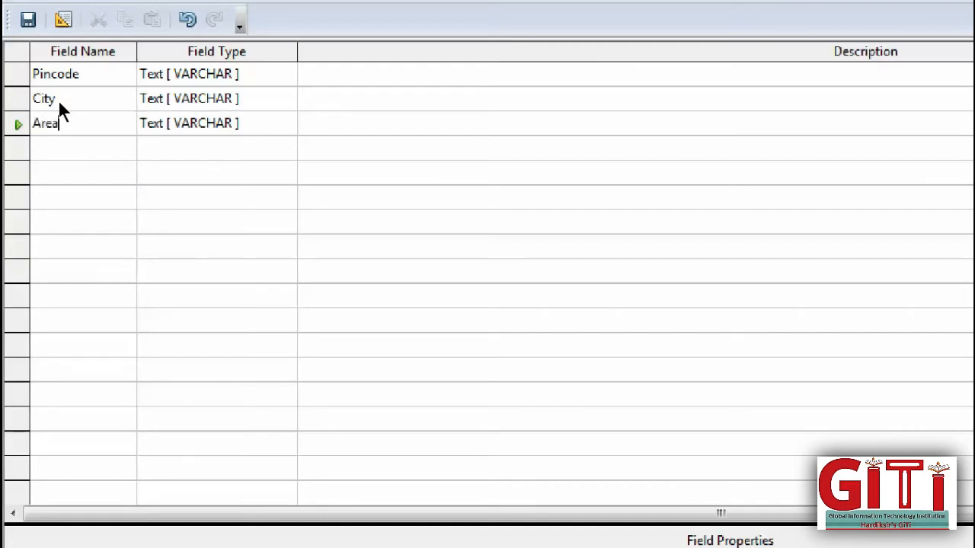
key("Tab")
key("Tab")
key("Tab")
type("State")
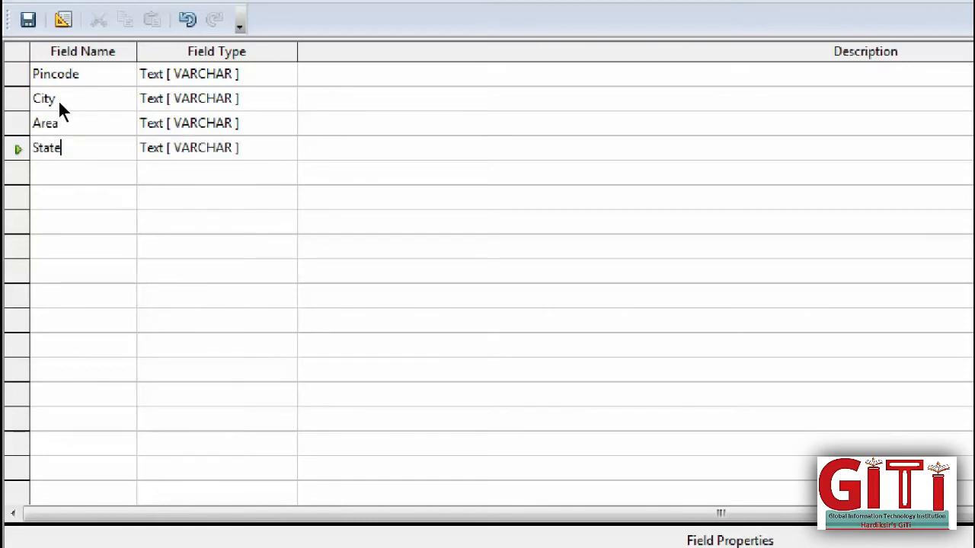
type("_ID")
- Make the Pincode field the table's primary key
right_click(13, 63)
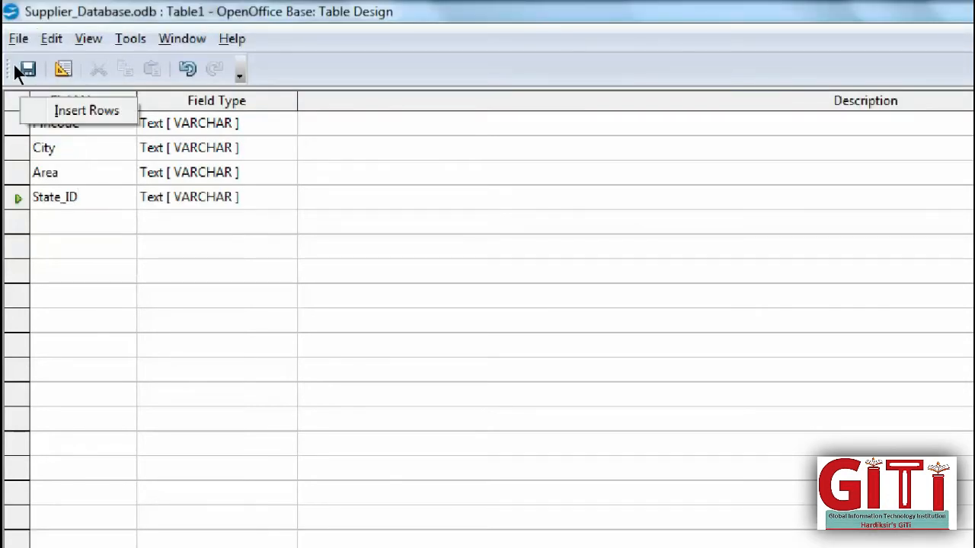
left_click(108, 236)
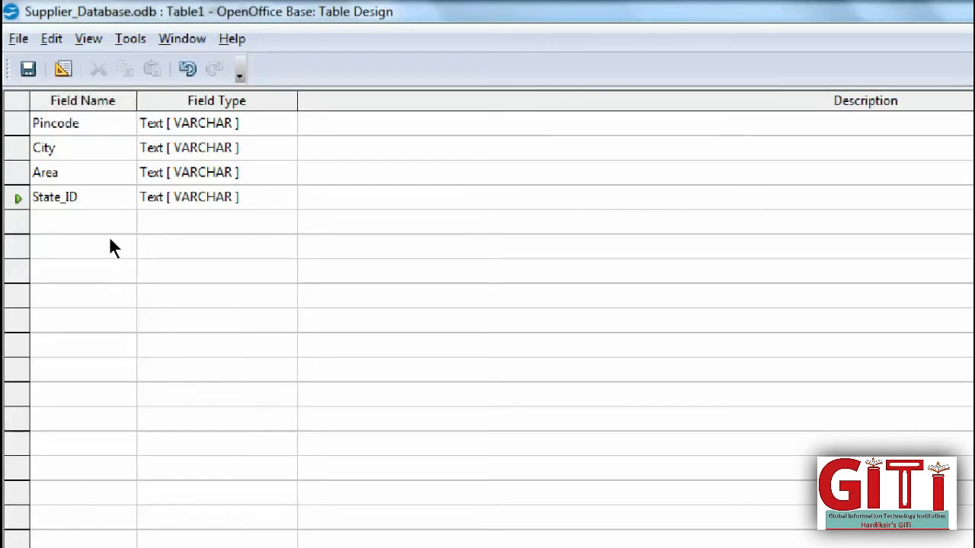
left_click(22, 119)
right_click(22, 120)
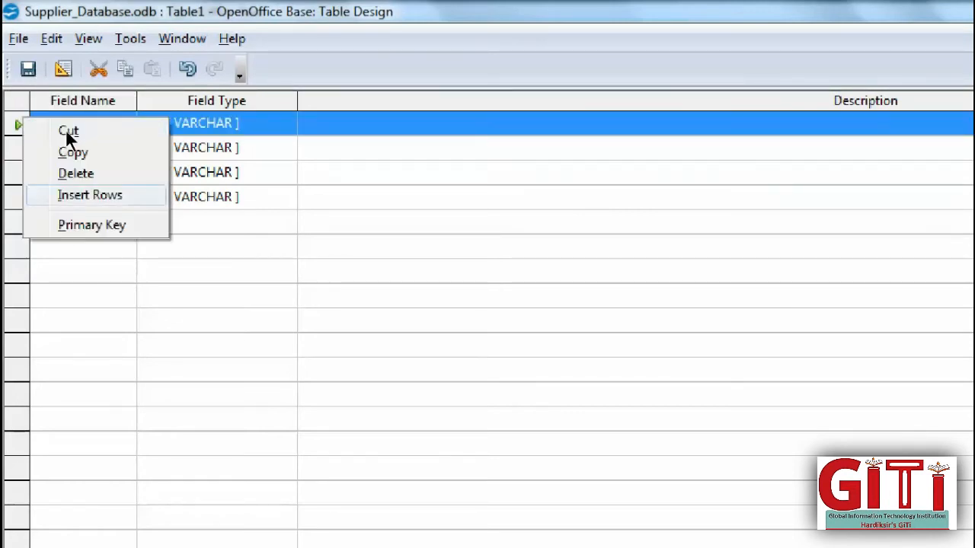
left_click(95, 224)
- Save the new table under the name City_Table
left_click(20, 56)
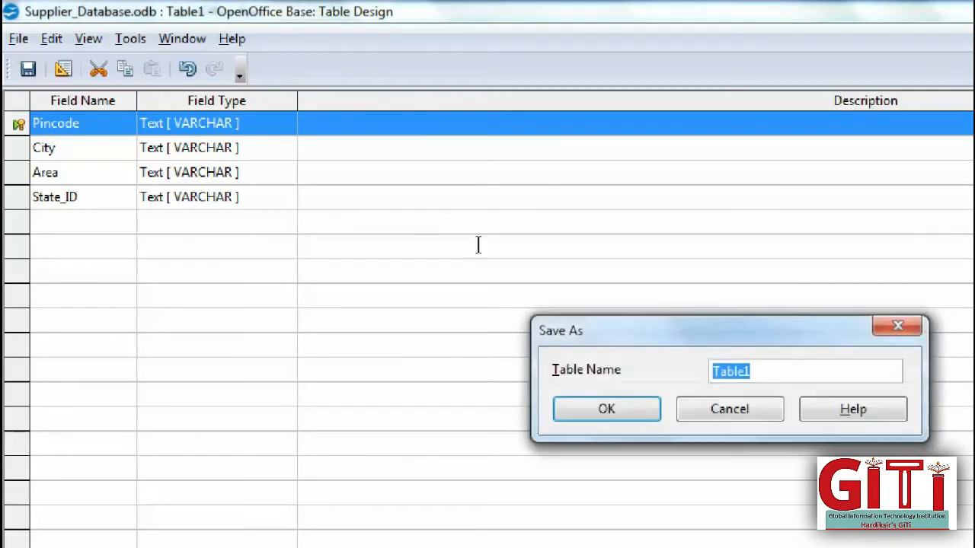
key("BackSpace")
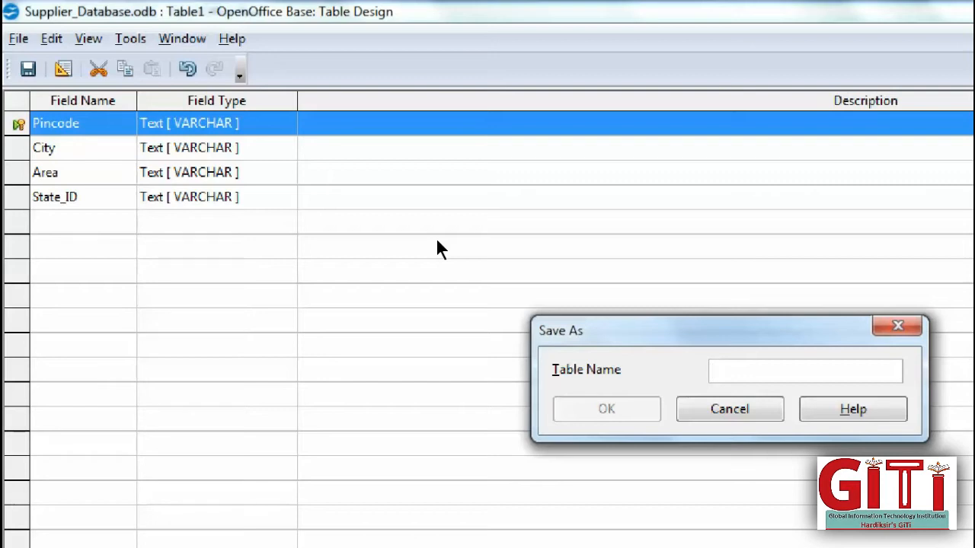
type("Cit")
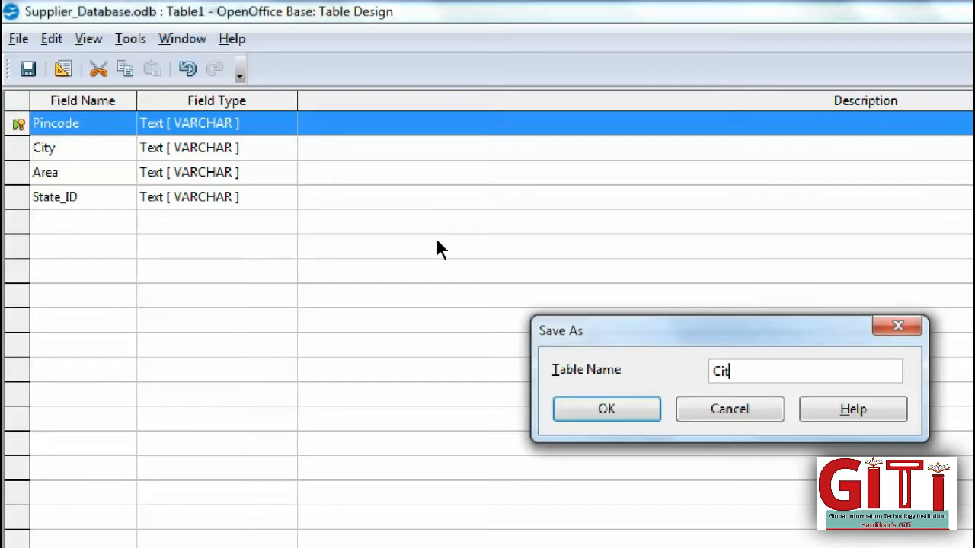
type("y_")
type("T")
key("BackSpace")
type("Table")
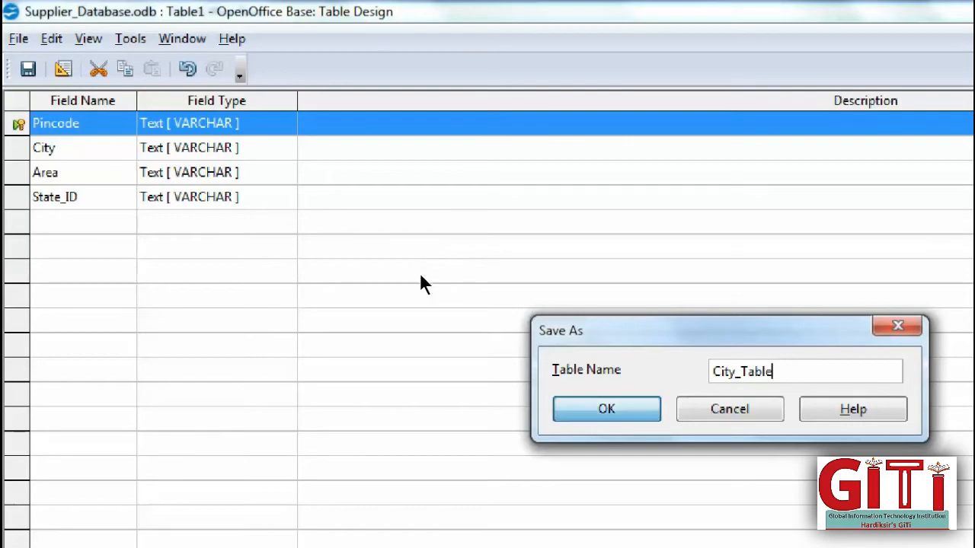
key("Return")
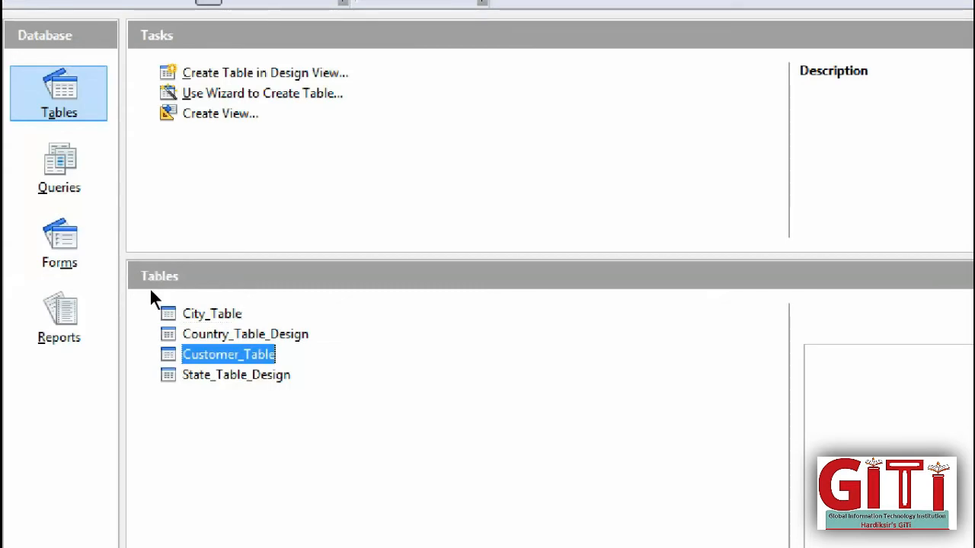
- View City_Table's data, then select Customer_Table and bring up its action menu
key("Return")
key("Return")
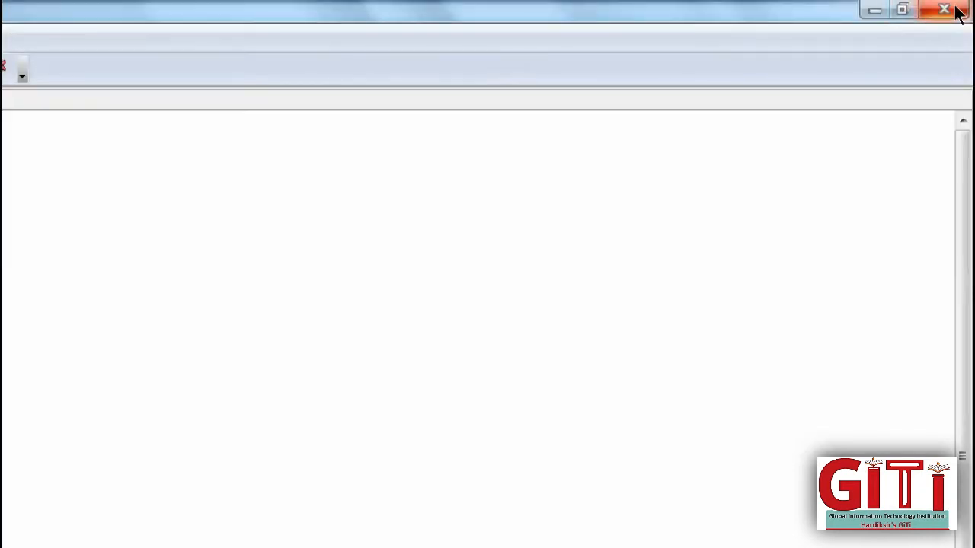
left_click(940, 10)
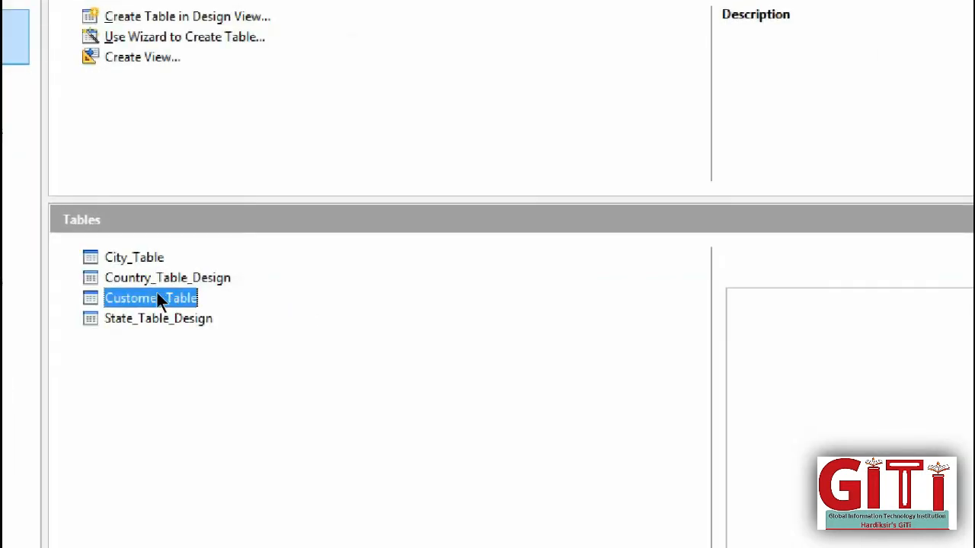
double_click(147, 260)
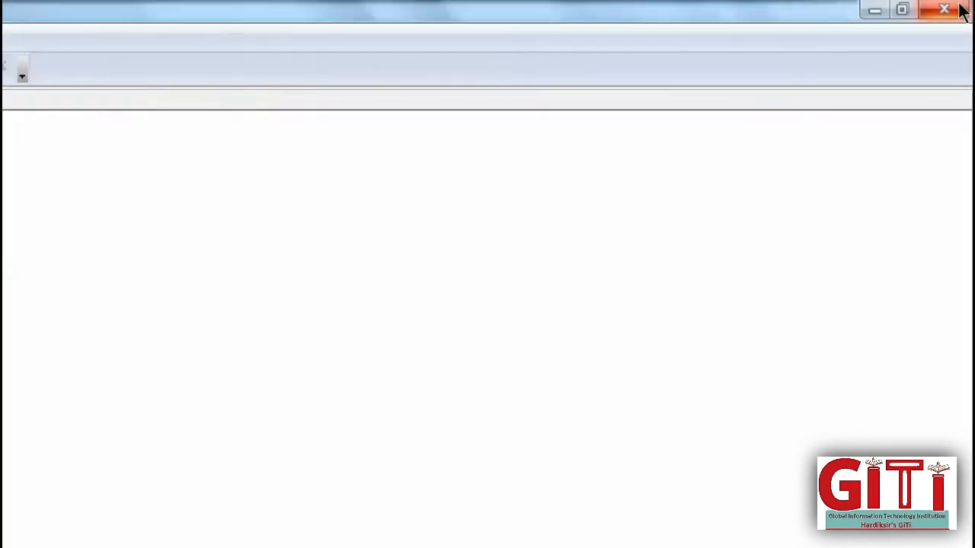
left_click(945, 10)
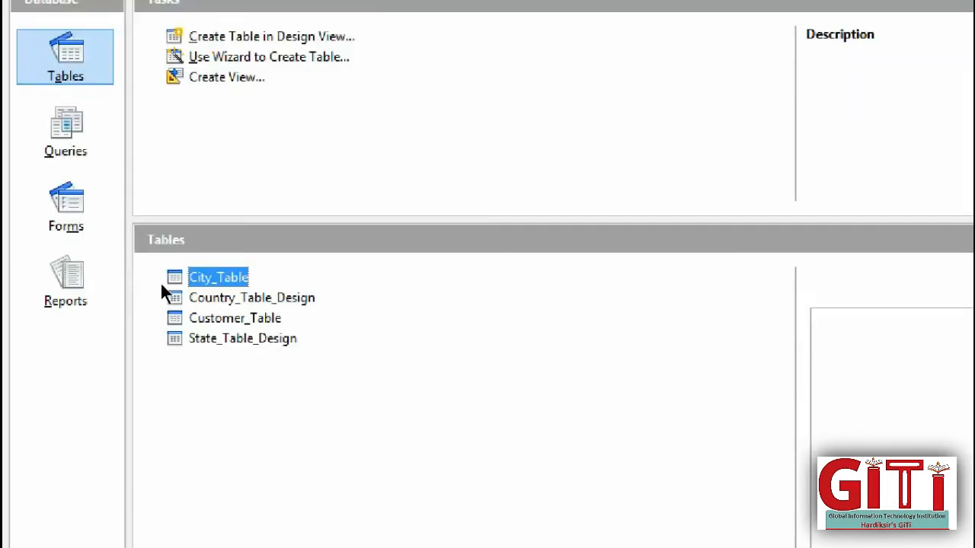
key("Down")
key("Down")
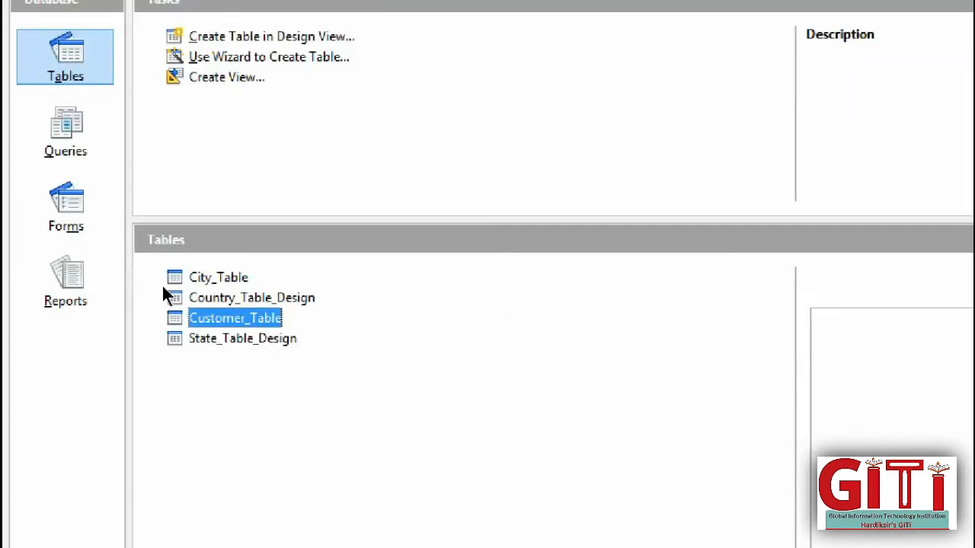
key("shift+F10")
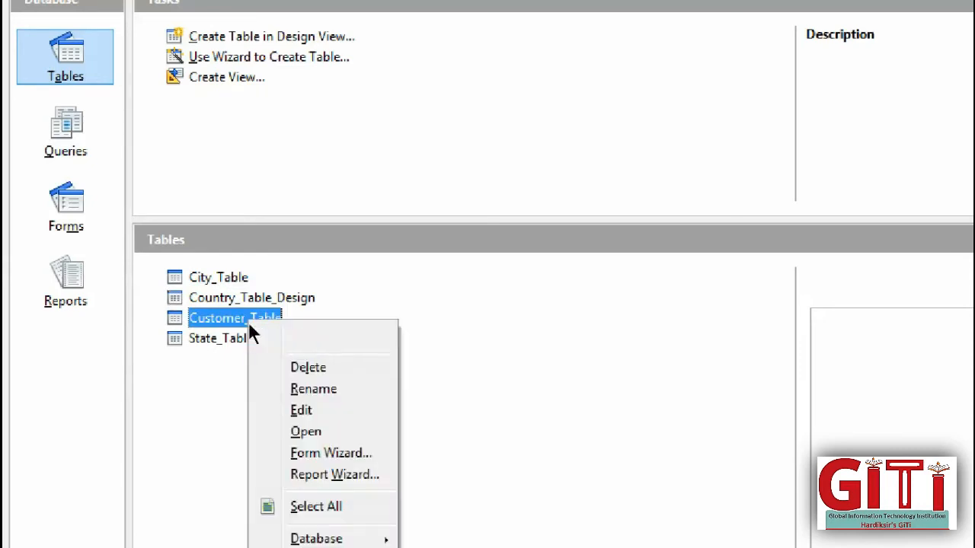
- Delete Customer_Table from the database
key("Up")
key("Up")
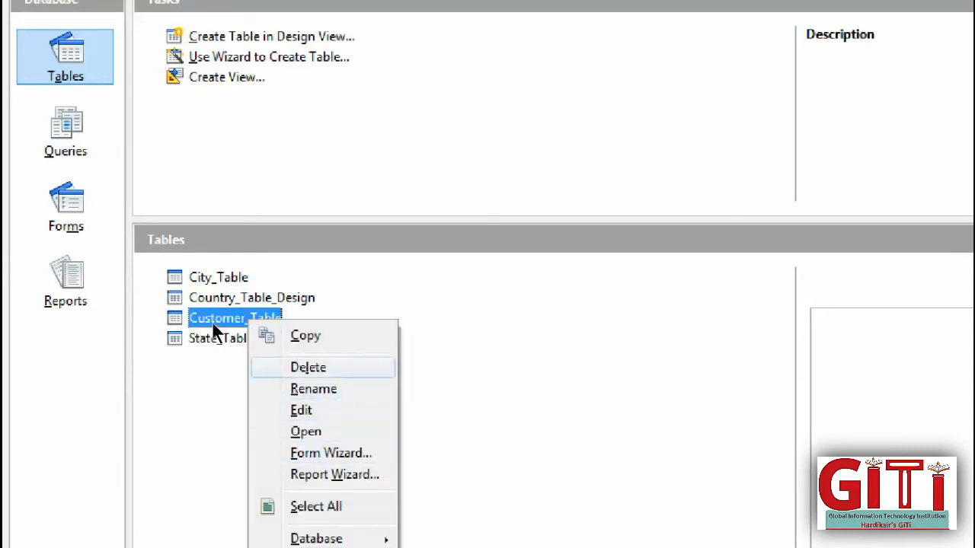
key("Return")
key("Return")
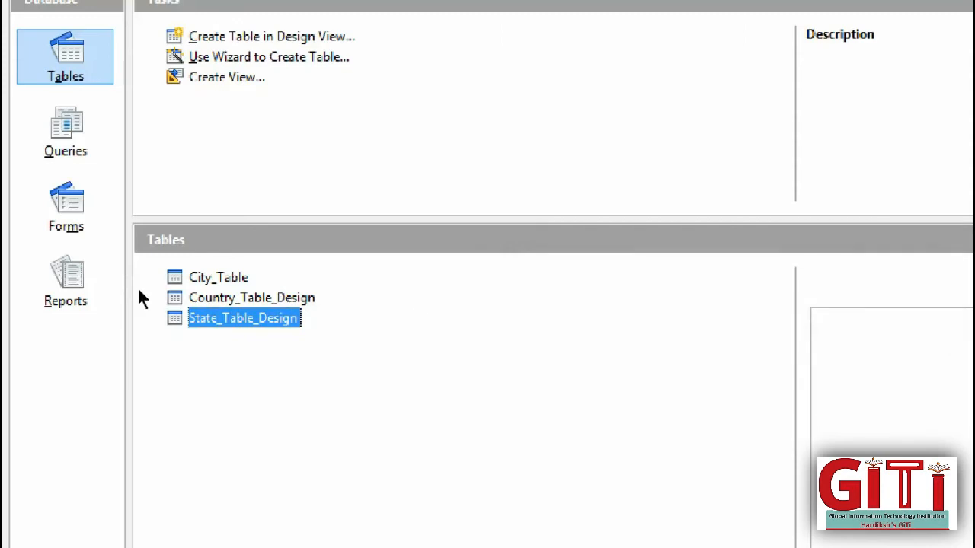
key("Return")
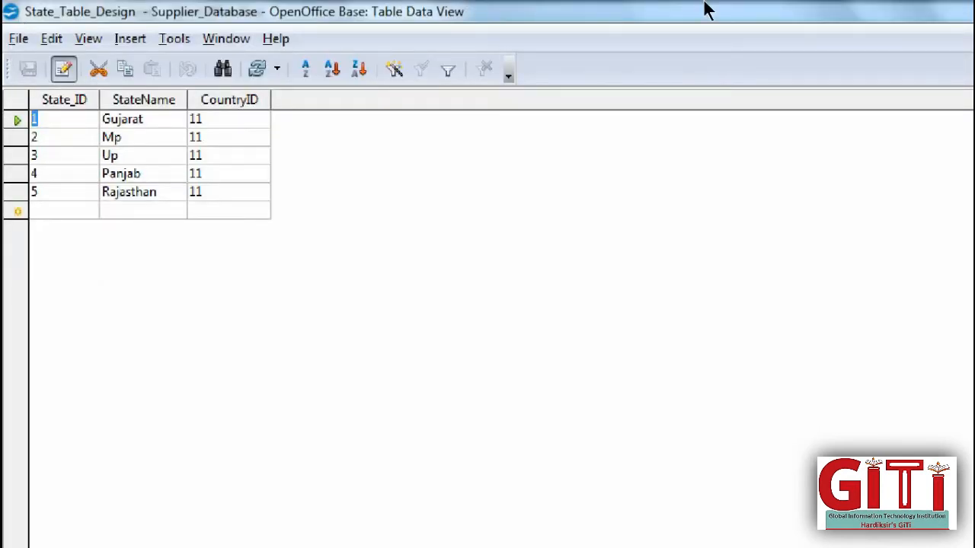
left_click(941, 10)
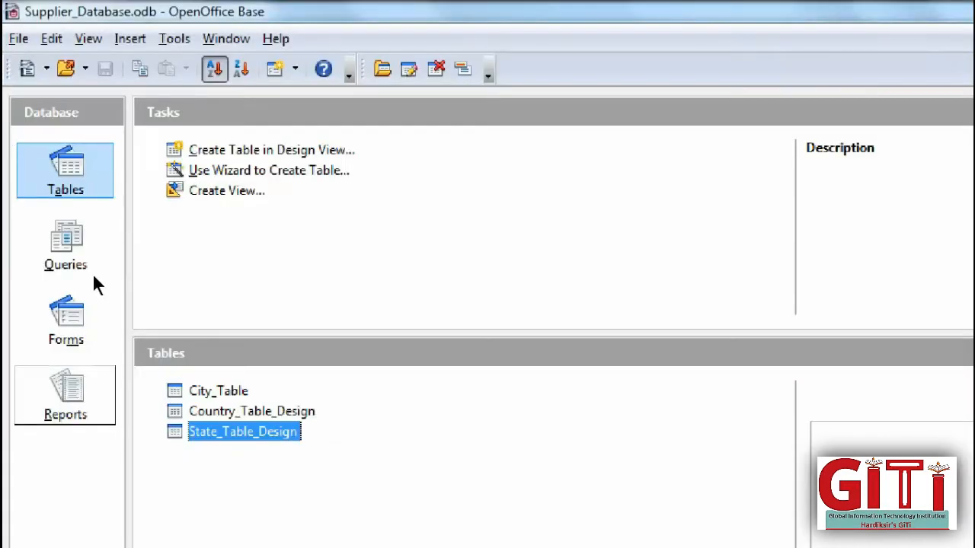
- In Country_Table_Design, change the first Country_ID from 11 to 1 and save
key("Up")
key("Return")
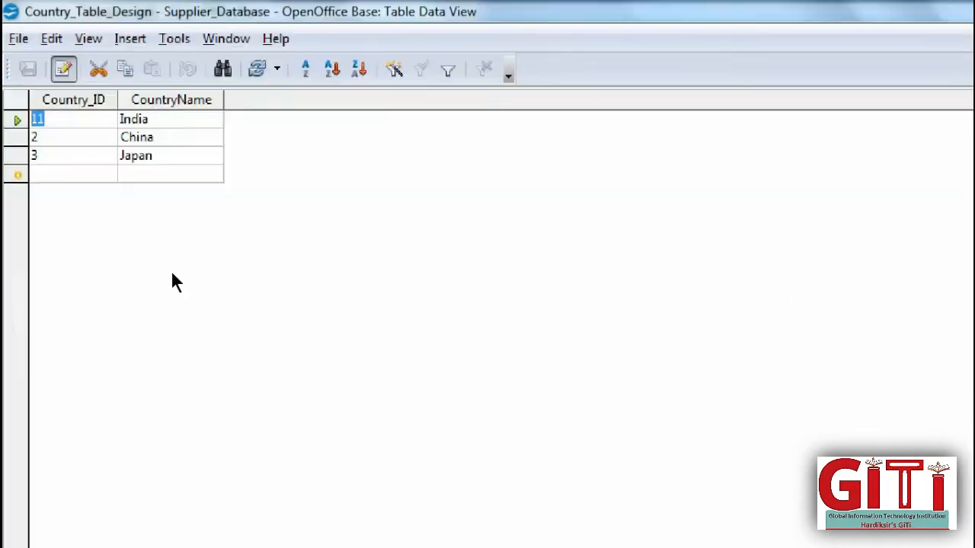
left_click(43, 120)
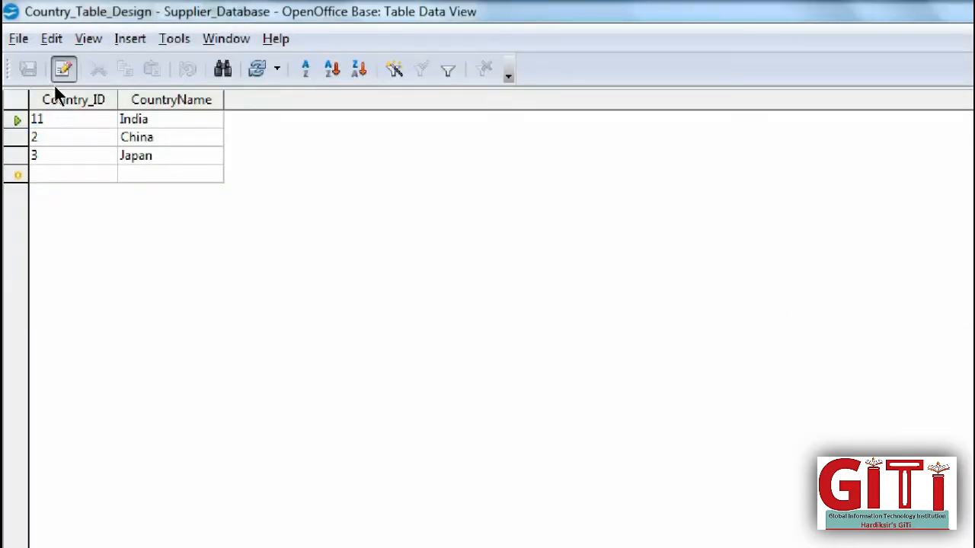
key("BackSpace")
left_click(964, 9)
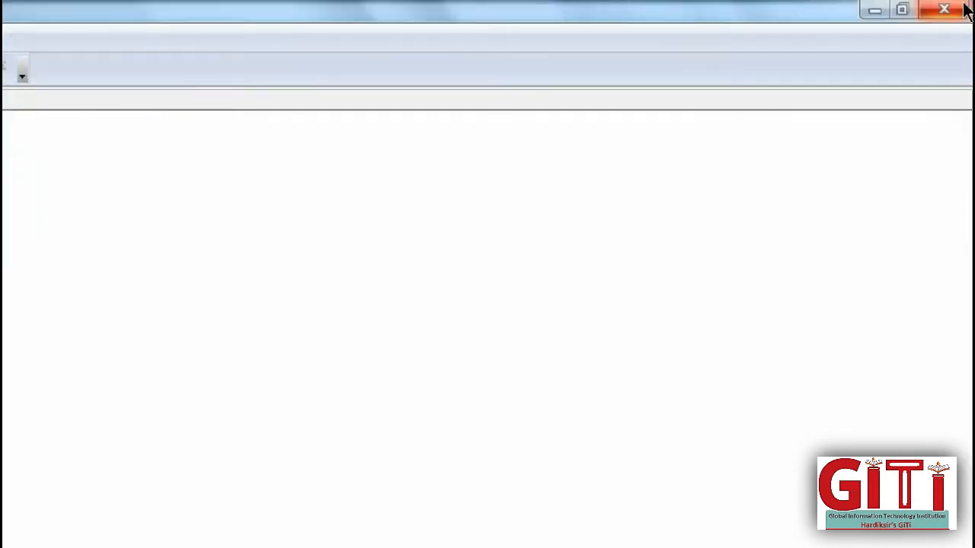
key("Return")
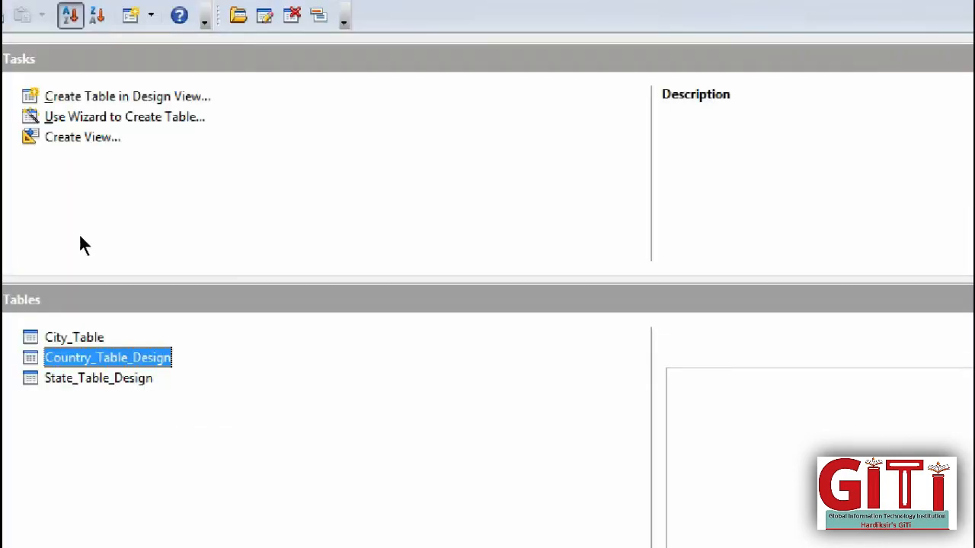
key("Up")
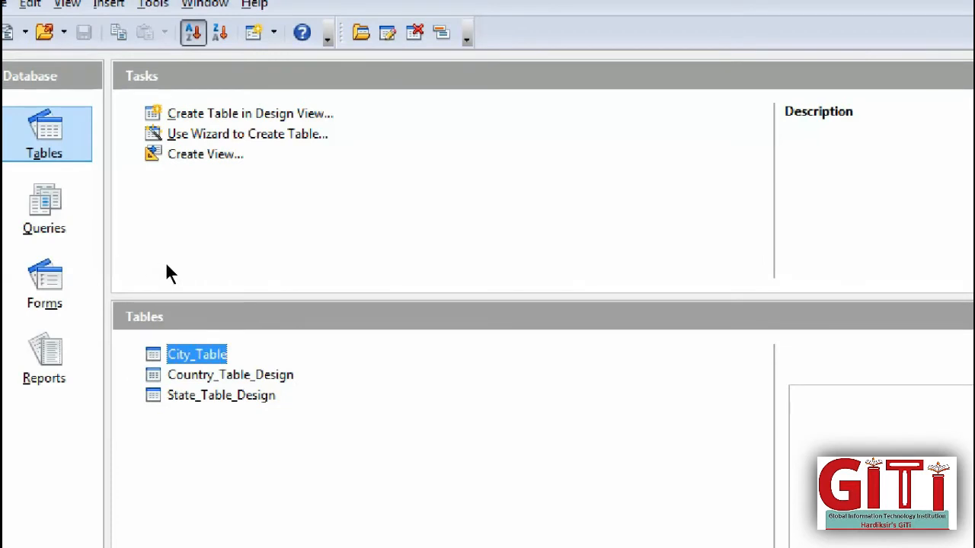
- Start a new table design with CustomerFName as the first field
left_click(162, 114)
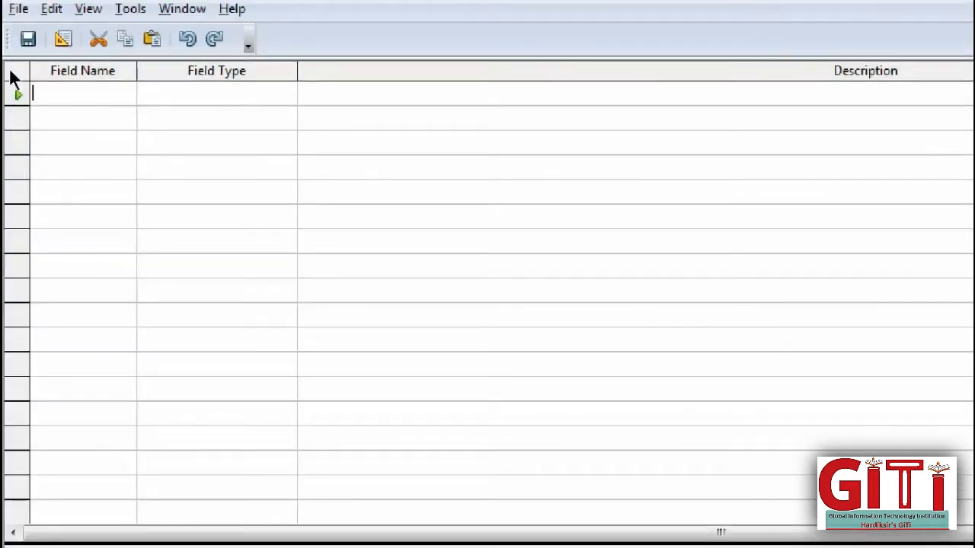
type("C")
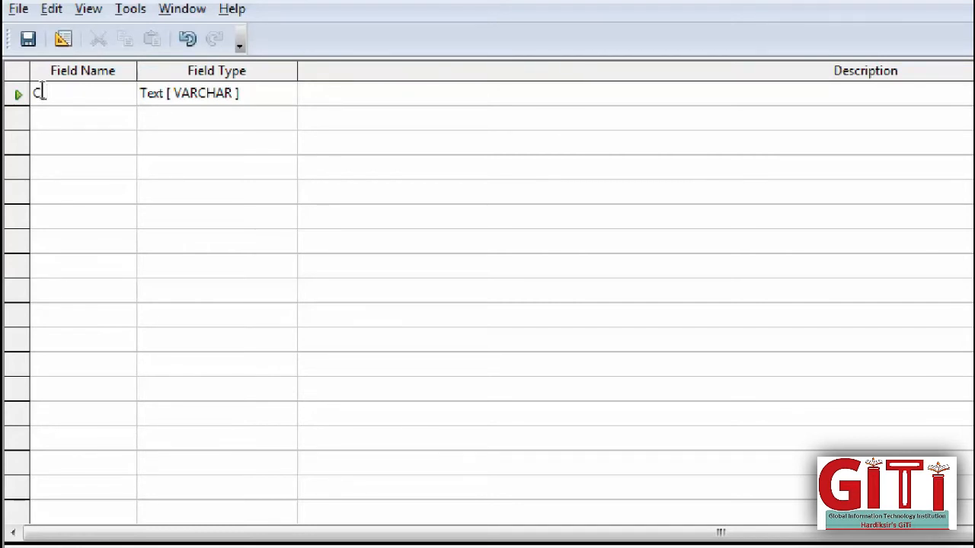
type("ust")
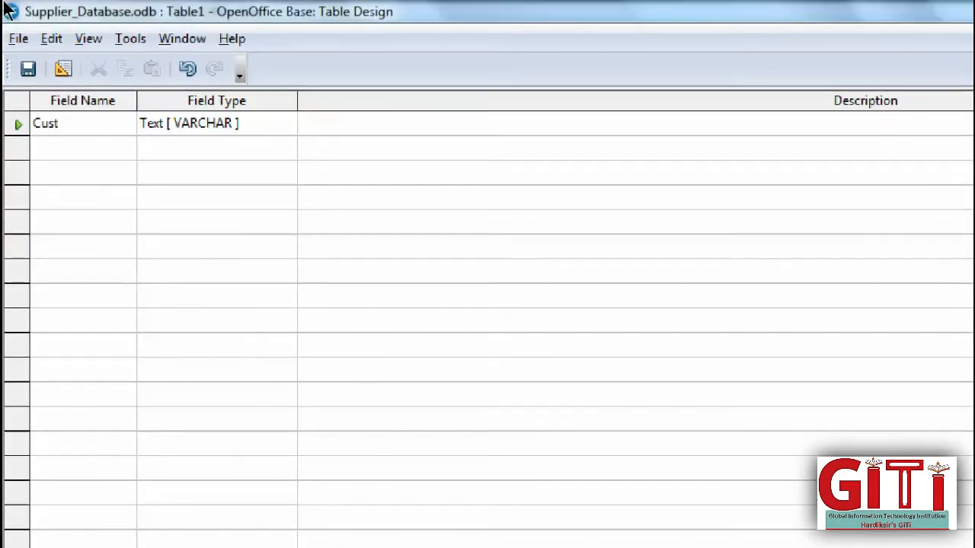
type("umer")
type("Nmas")
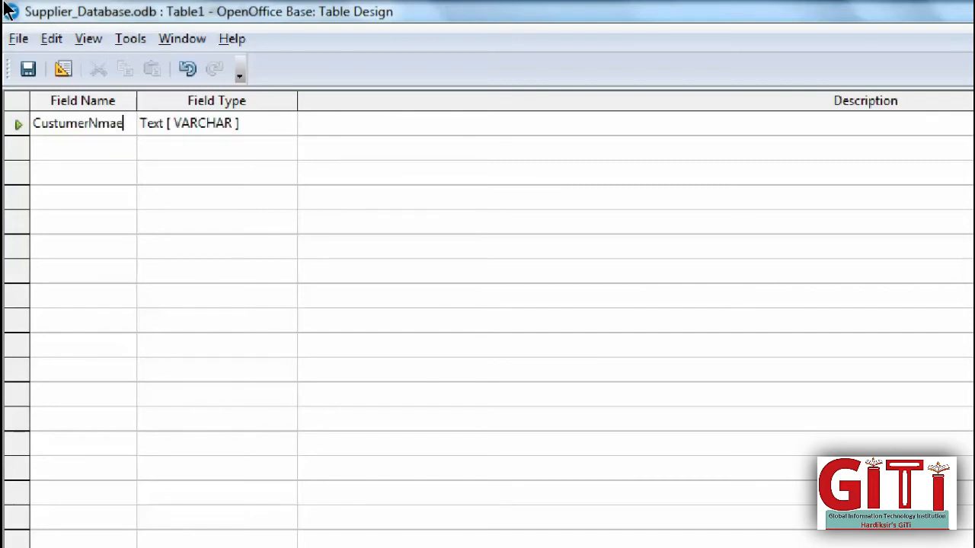
key("BackSpace")
key("BackSpace")
key("BackSpace")
type("ame")
key("Tab")
key("Tab")
key("Tab")
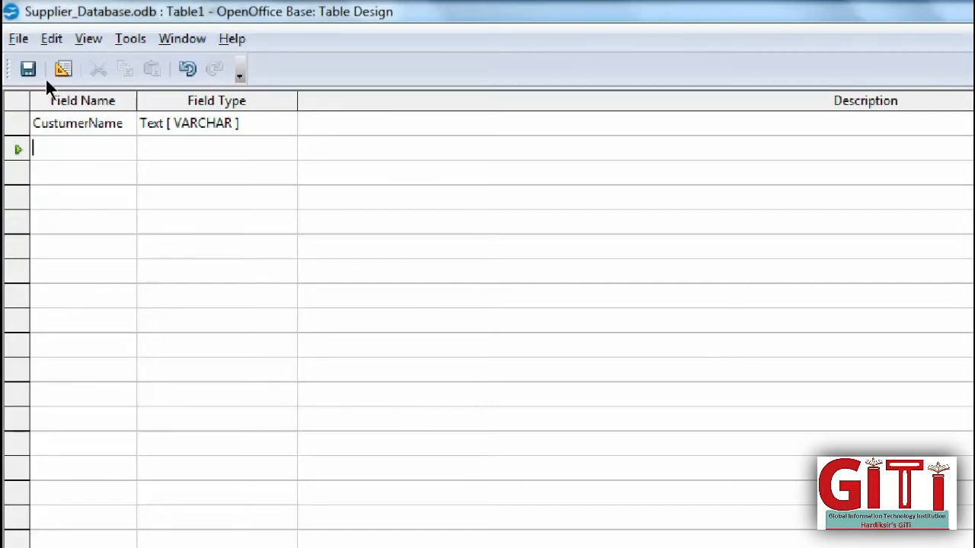
key("Up")
key("Right")
key("Right")
key("Right")
key("Right")
key("Right")
key("BackSpace")
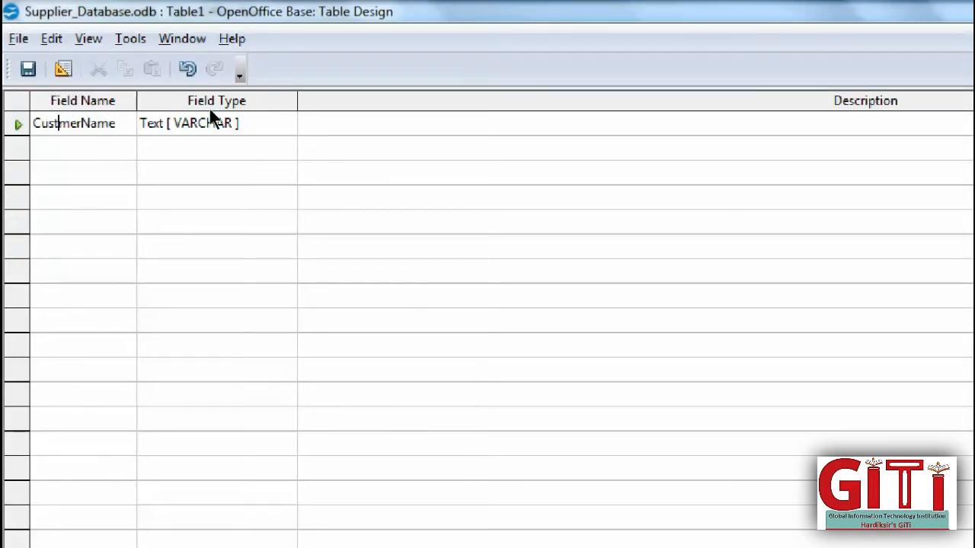
type("o")
key("Right")
key("Right")
key("Right")
type("F")
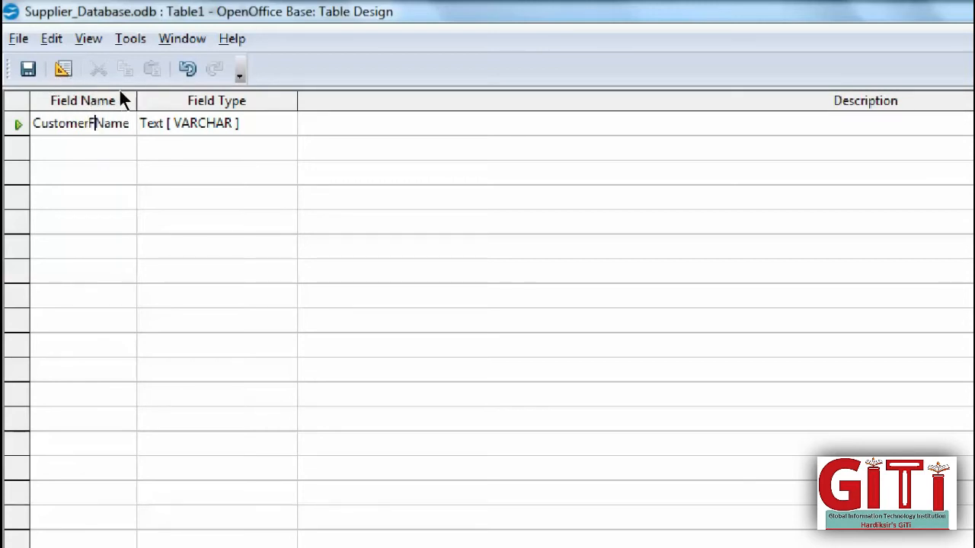
- Add CustomerLName as the second field
double_click(94, 123)
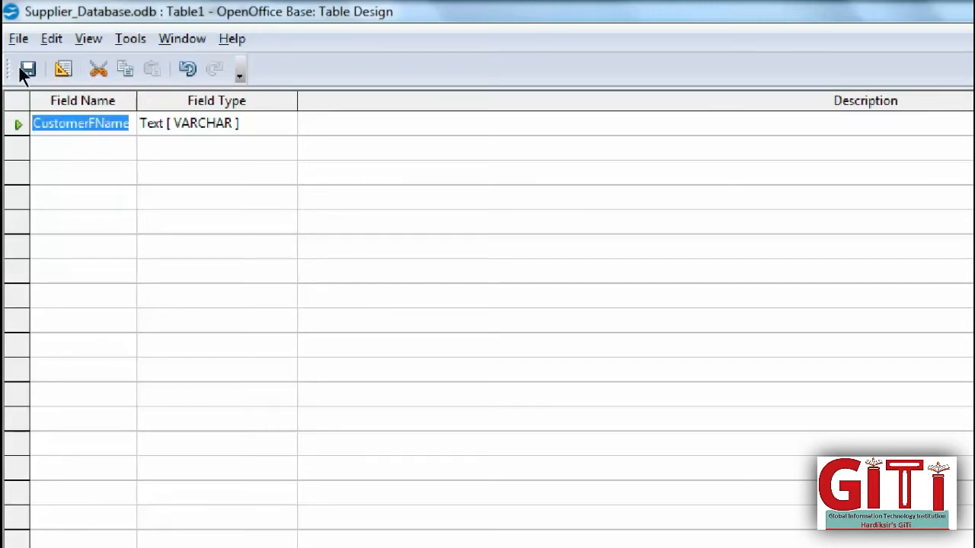
key("ctrl+c")
key("Down")
key("ctrl+v")
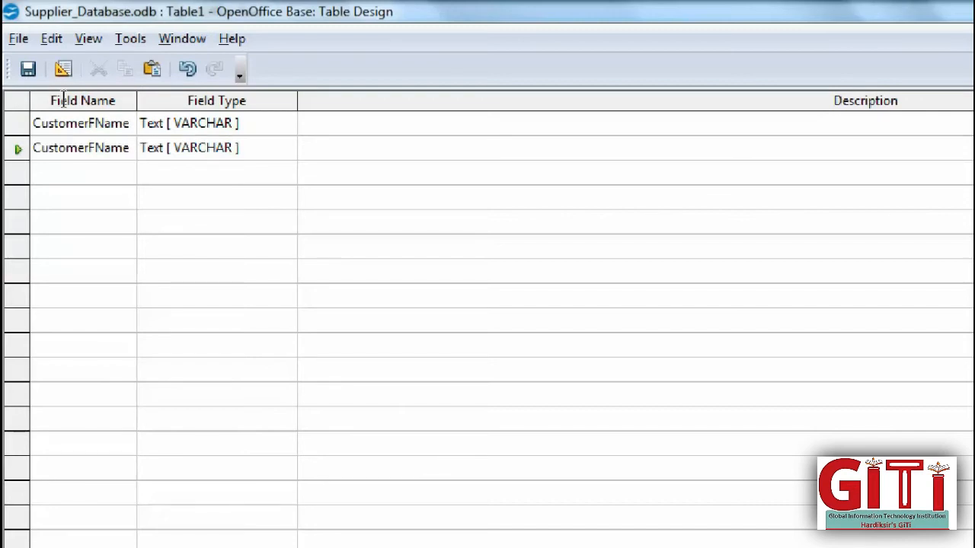
key("Left")
key("Left")
key("Left")
key("Left")
key("BackSpace")
type("L")
key("Left")
key("Left")
key("Left")
key("Left")
key("Left")
key("Left")
key("Left")
- Add AddressLine1, AddressLine2, Pincode and C_Code fields
key("Down")
type("AddressLine")
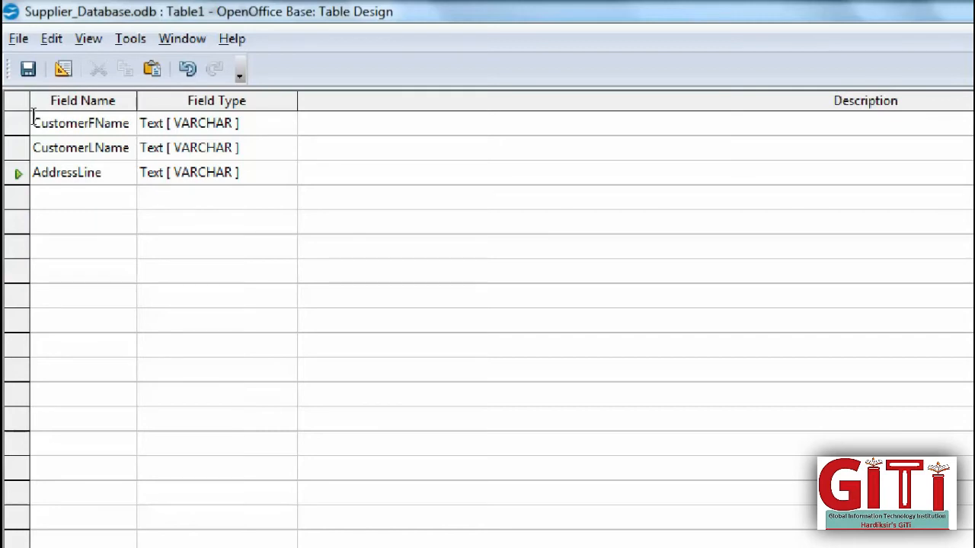
type("1")
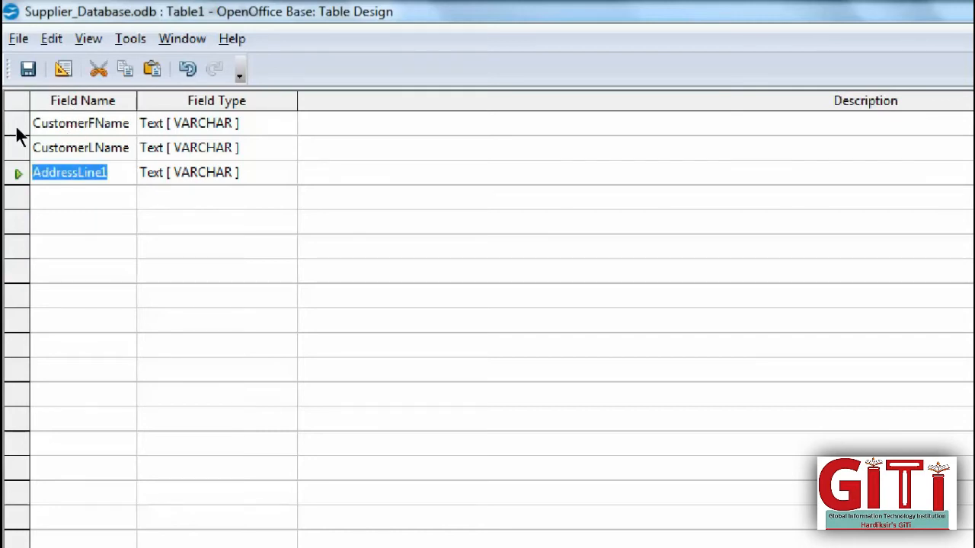
key("Down")
key("ctrl+v")
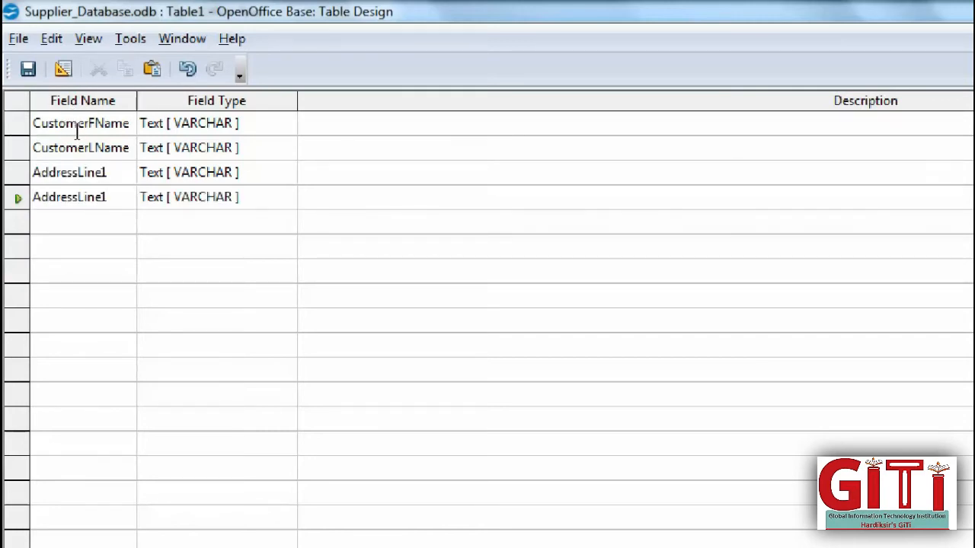
key("BackSpace")
type("2")
key("Down")
type("Pincode")
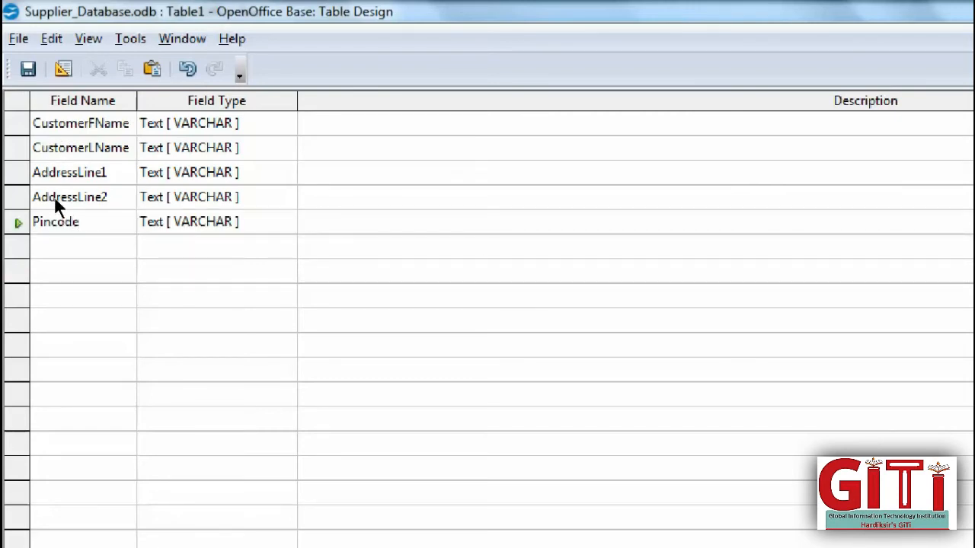
key("Return")
type("C")
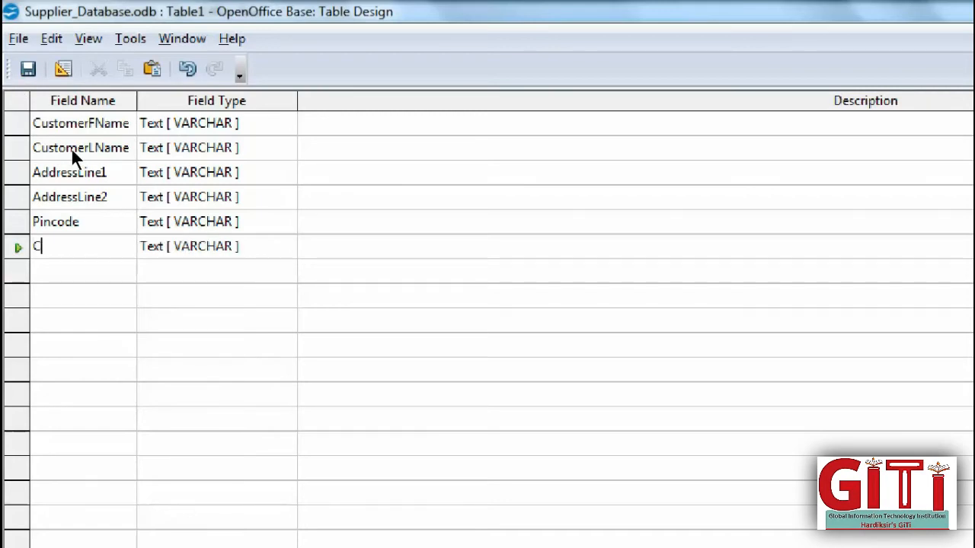
type("_Code")
- Make C_Code the primary key and save the table design
left_click(99, 272)
right_click(23, 251)
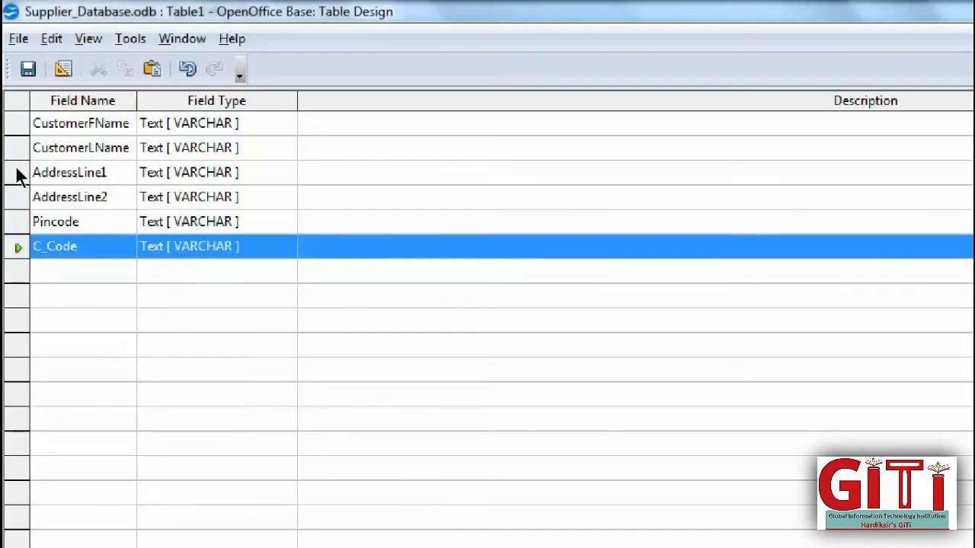
key("Down")
key("Down")
key("Down")
key("Down")
key("Return")
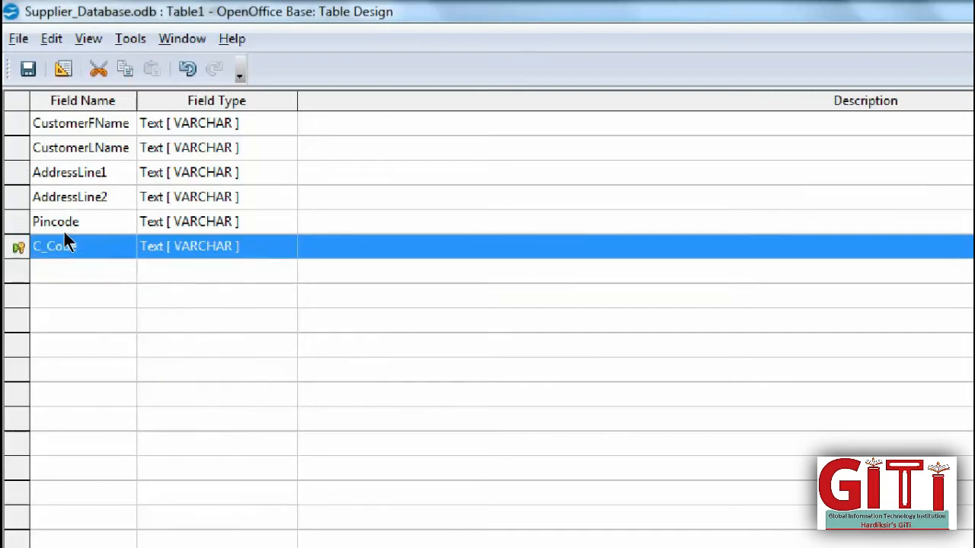
left_click(23, 67)
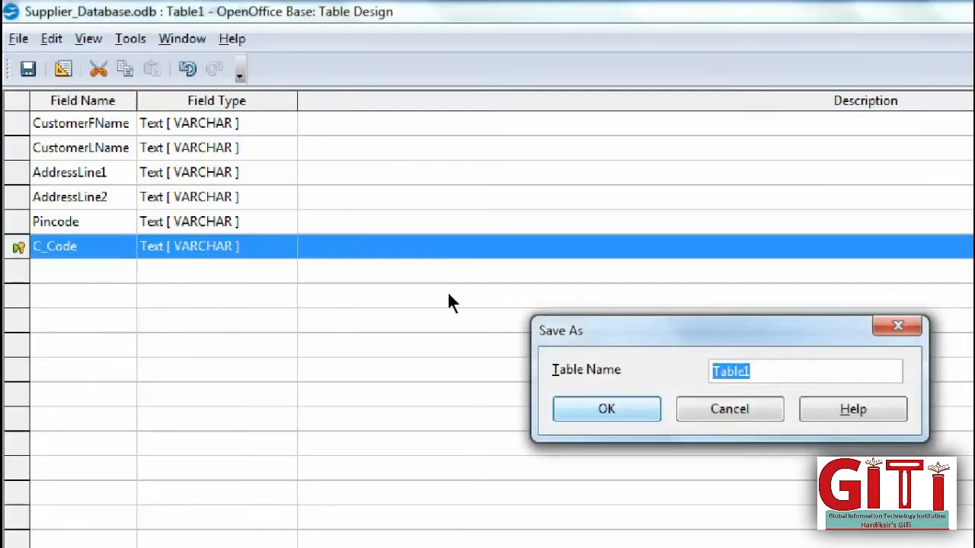
- Name the table Cudtomer_Table, save it, and close the design window
key("BackSpace")
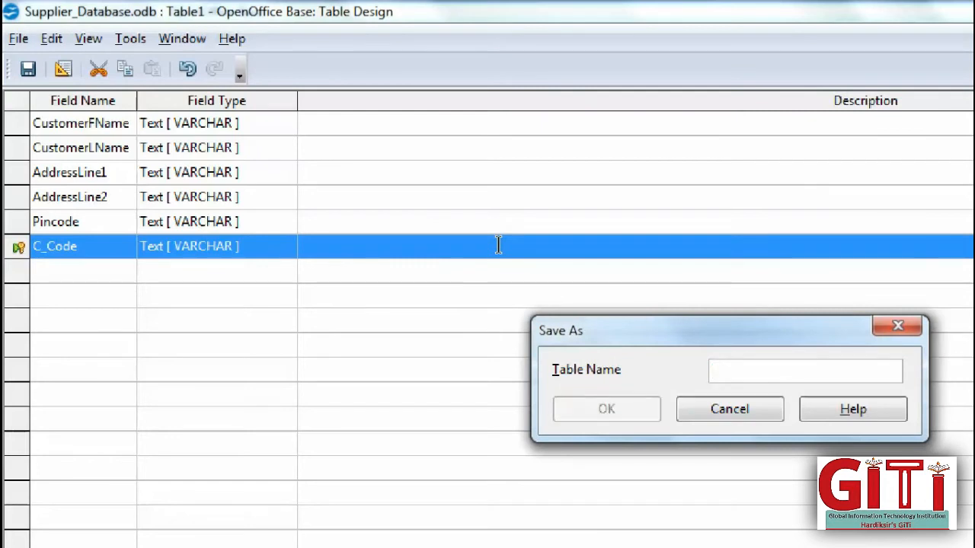
type("Cud")
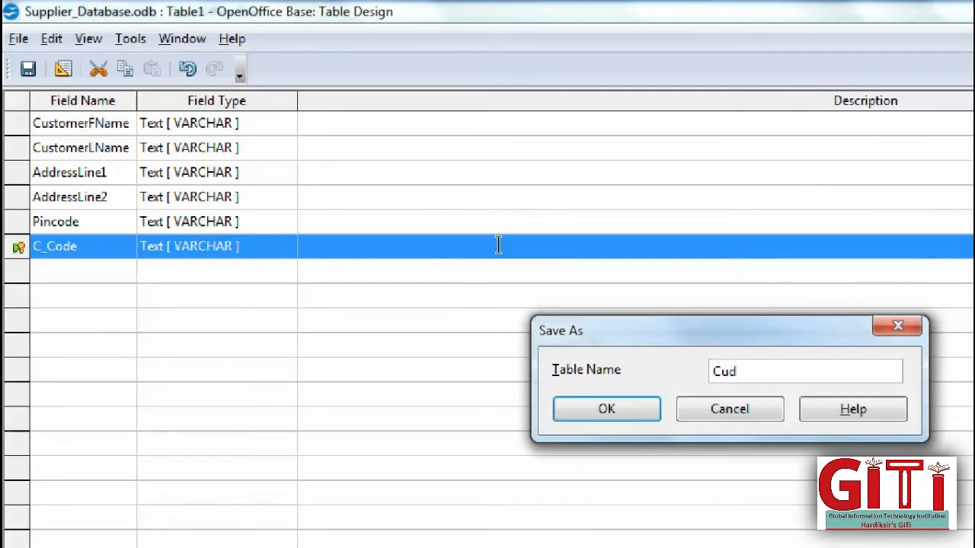
type("tomer_T")
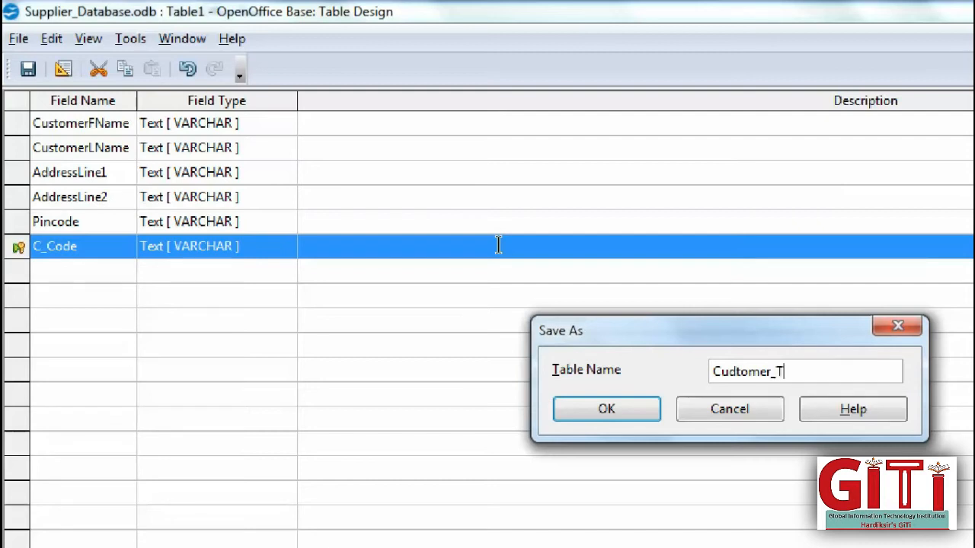
type("able")
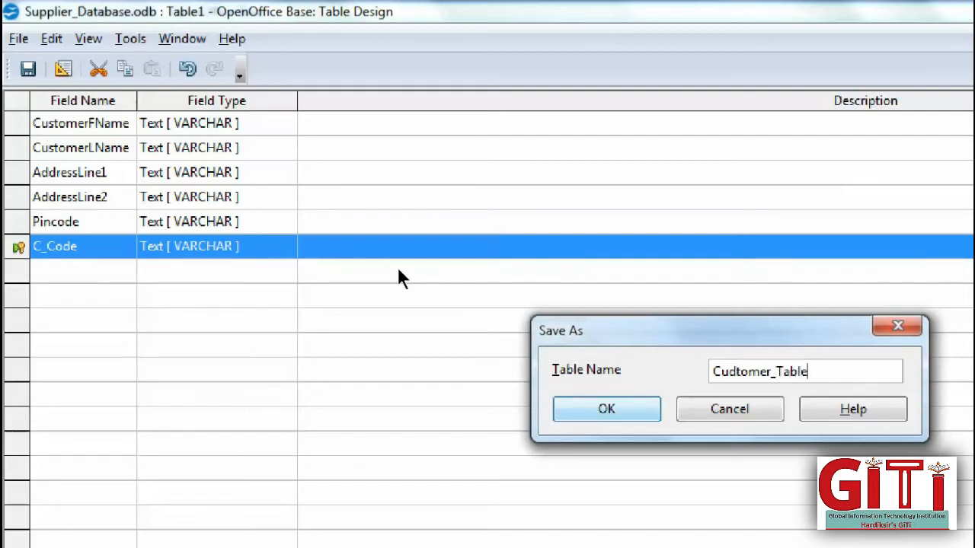
key("Return")
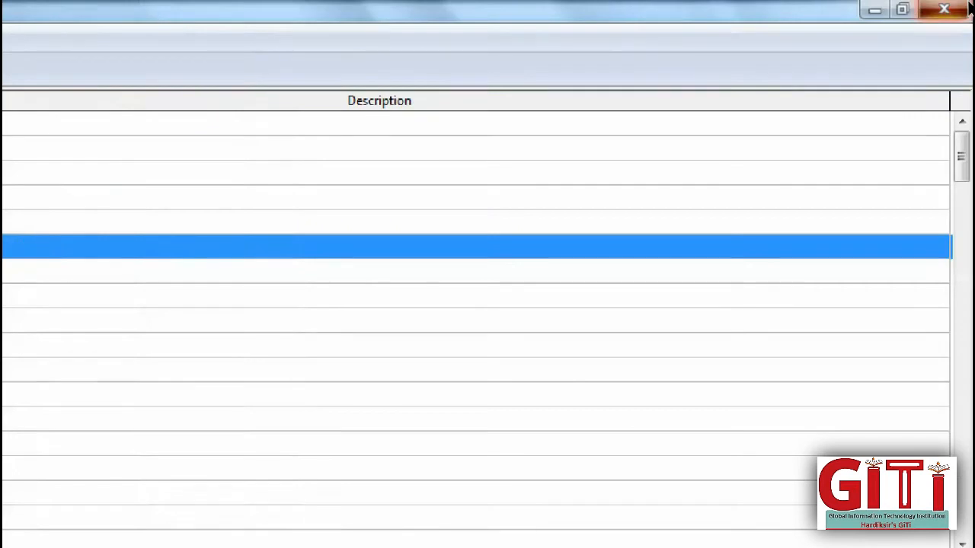
left_click(967, 6)
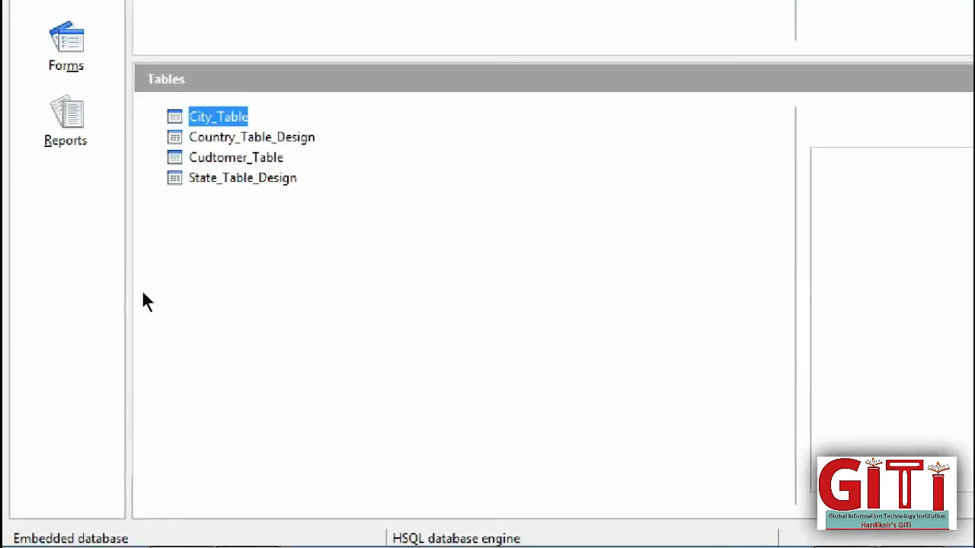
- Rename Cudtomer_Table to Customer_Table in the tables list
right_click(204, 157)
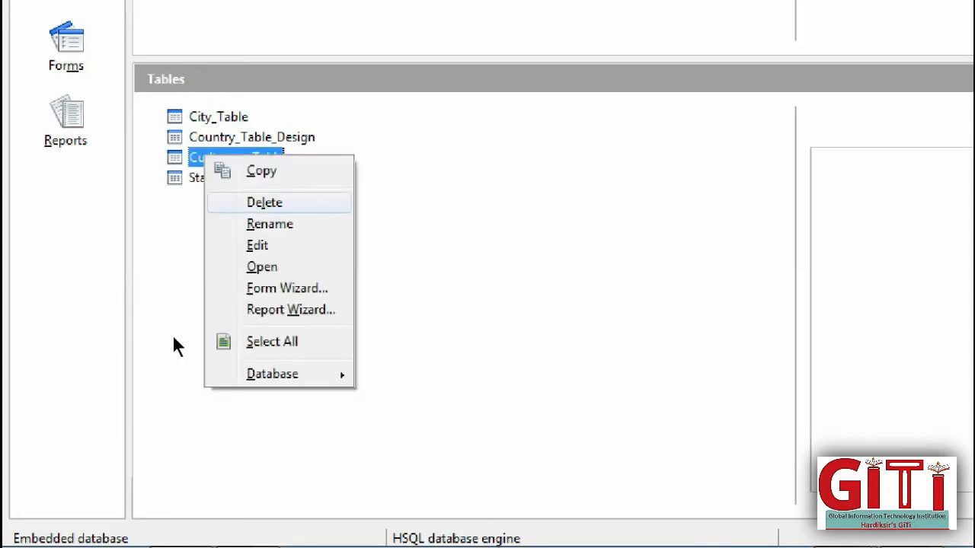
left_click(269, 224)
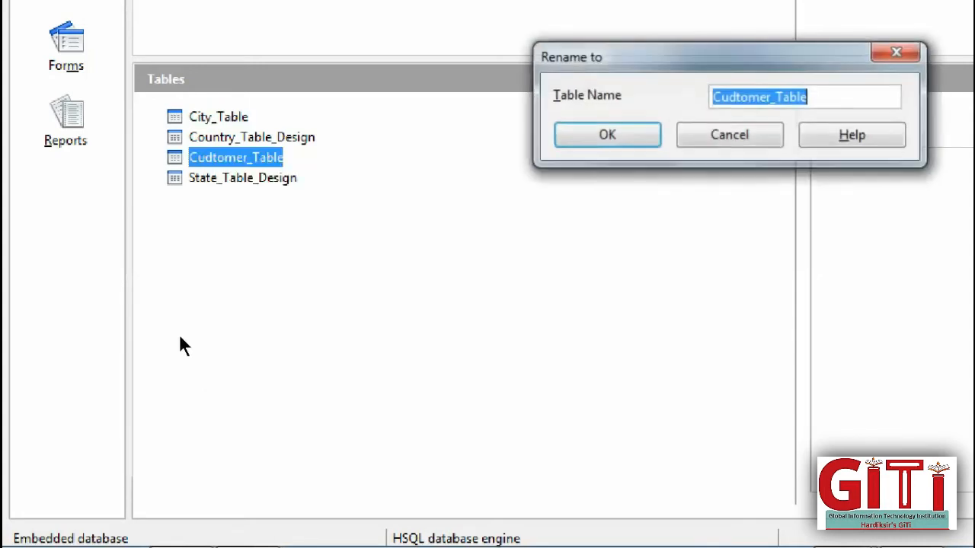
left_click(761, 97)
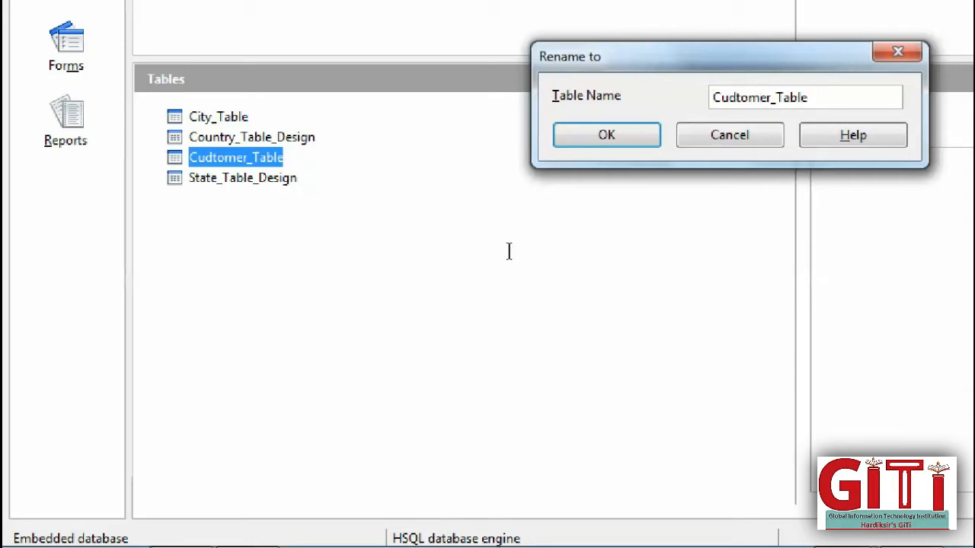
key("Left")
key("Left")
key("Right")
key("Left")
key("BackSpace")
type("s")
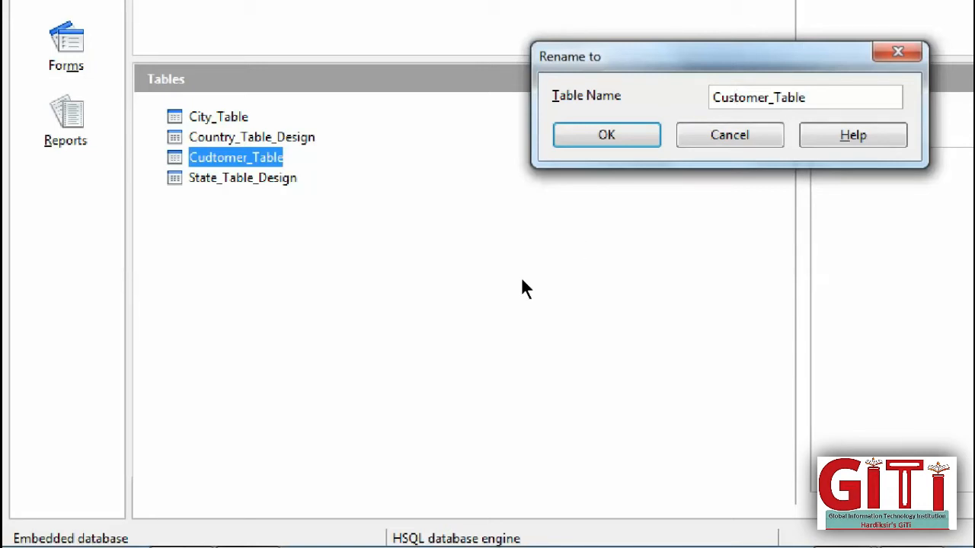
key("Return")
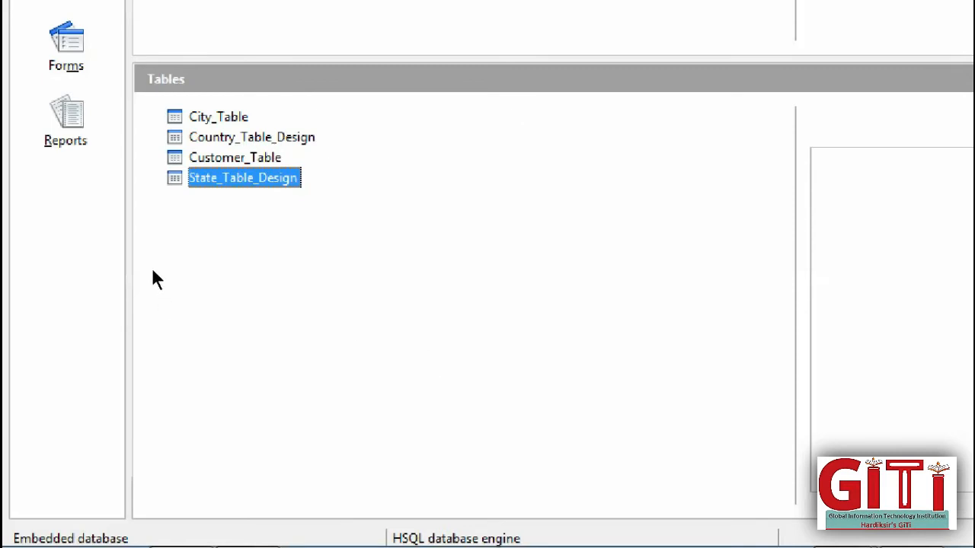
key("Up")
key("Up")
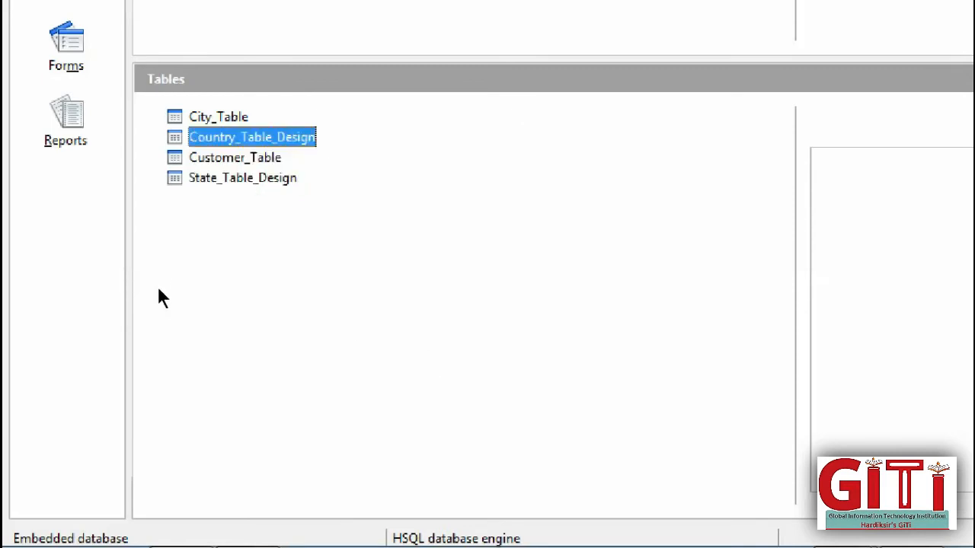
key("Down")
key("Down")
key("Up")
key("Up")
key("Up")
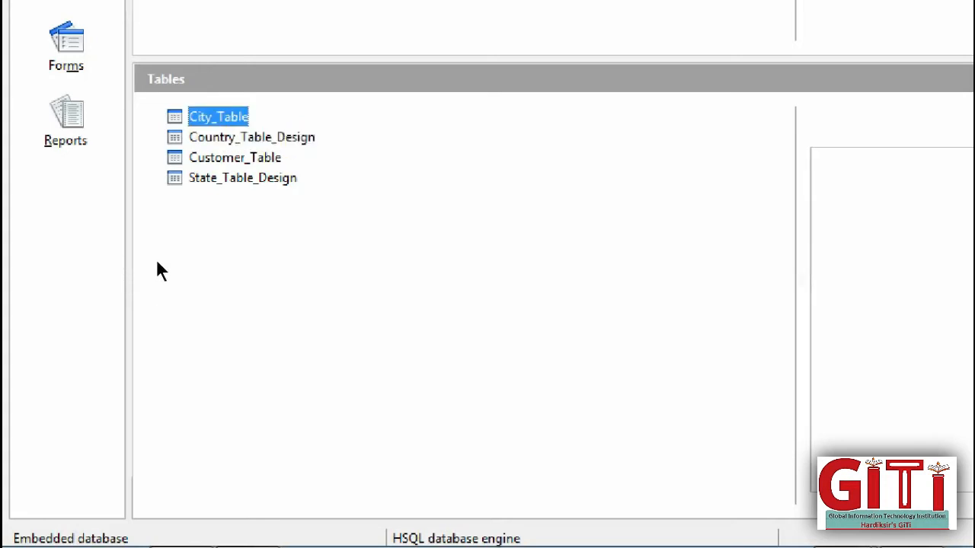
key("Down")
key("Down")
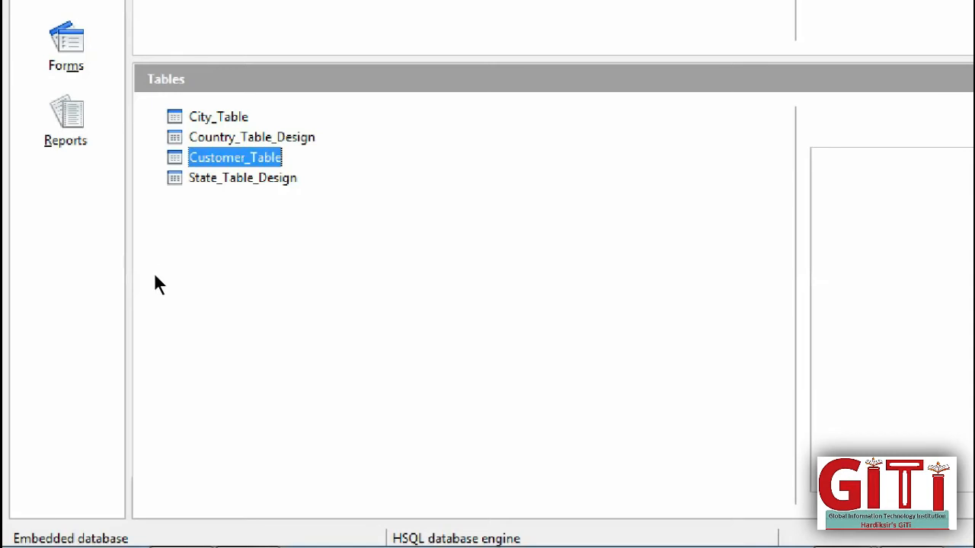
key("Up")
key("Return")
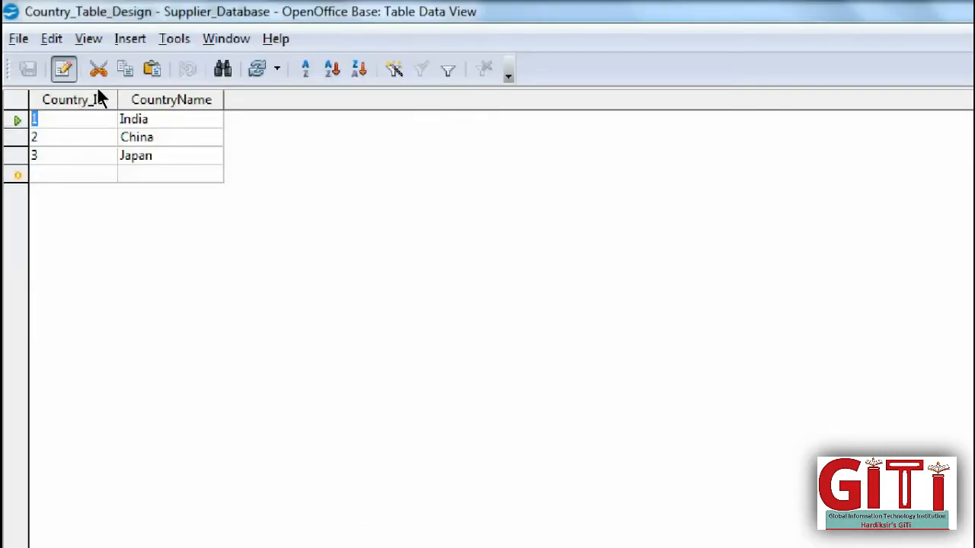
left_click(962, 7)
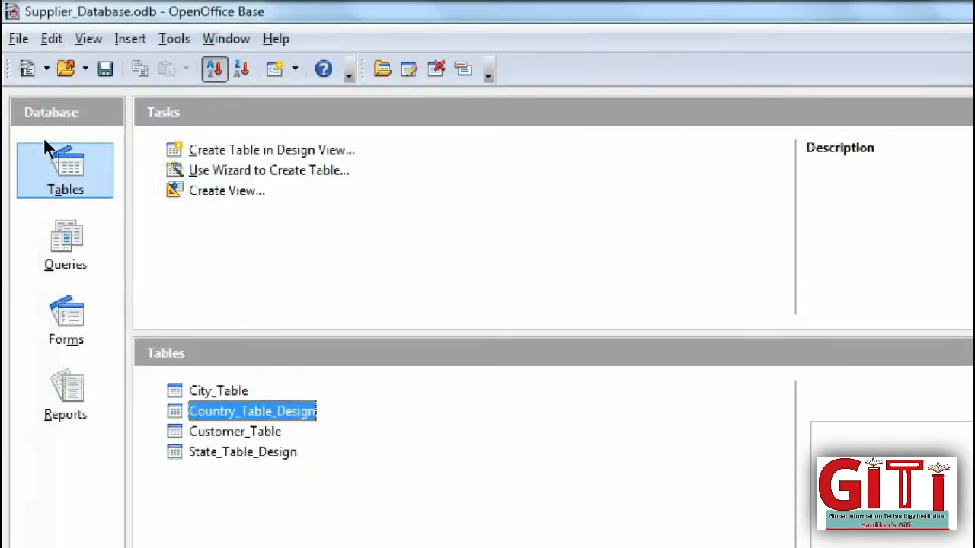
key("Down")
key("Return")
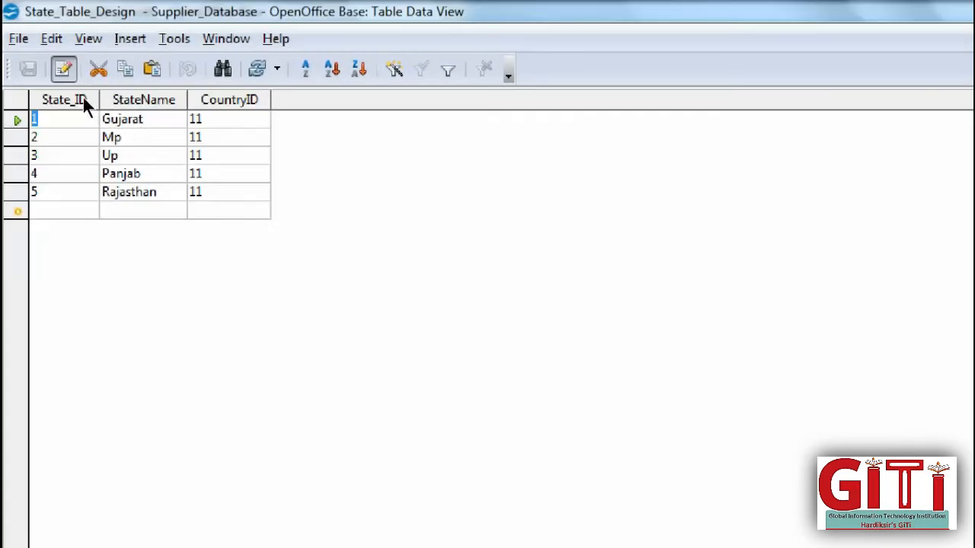
left_click(956, 6)
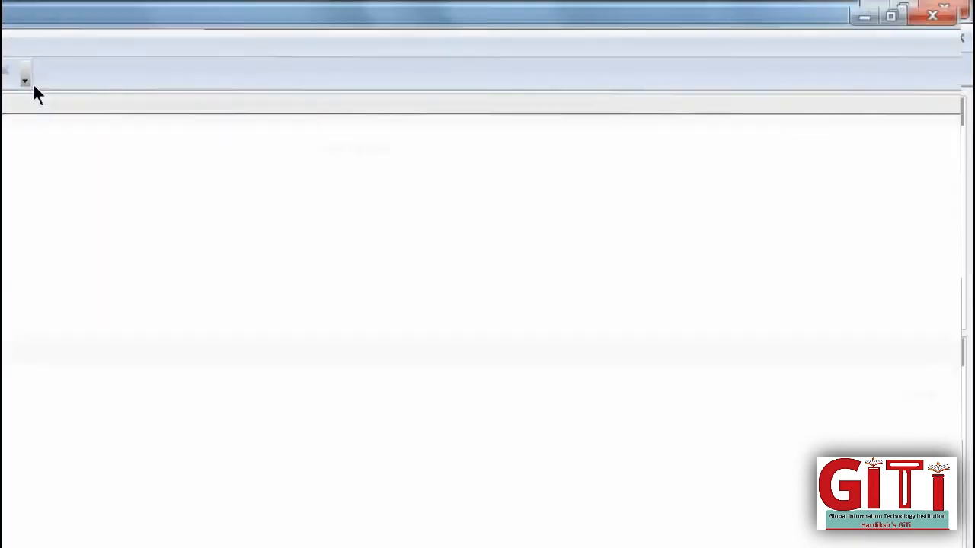
double_click(174, 264)
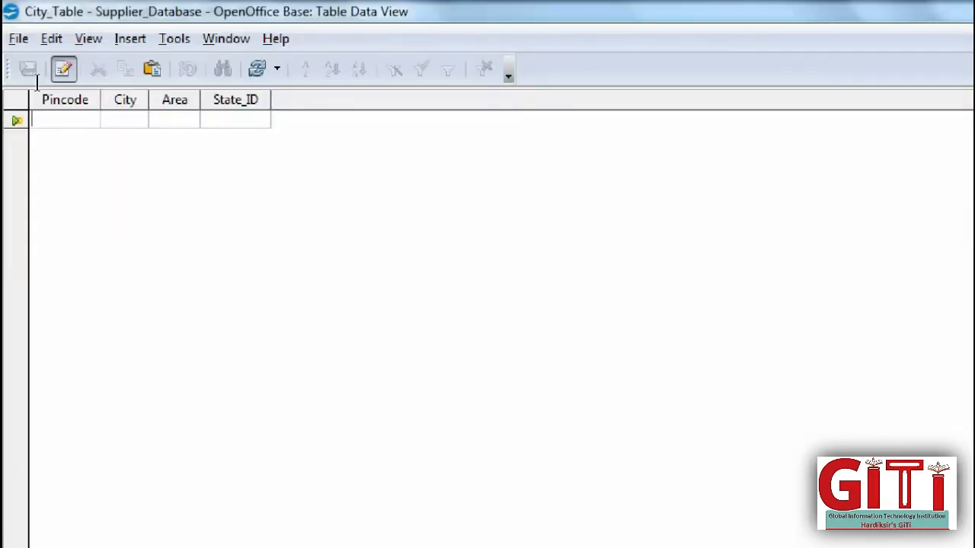
- Enter the first City_Table record: 395001, Surat, L.H Road, Gujarat
type("395001")
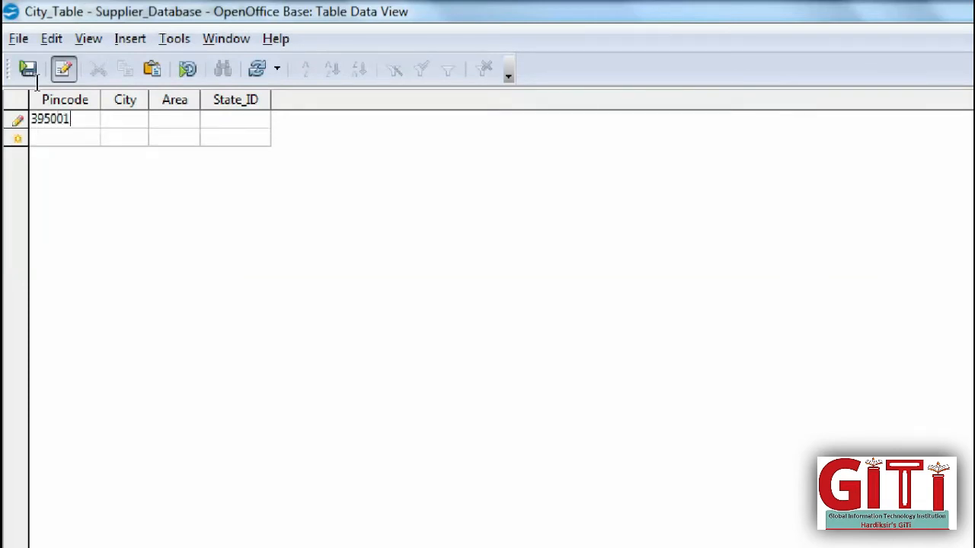
key("Tab")
type("Surat")
key("Tab")
type("L.")
type("H Road")
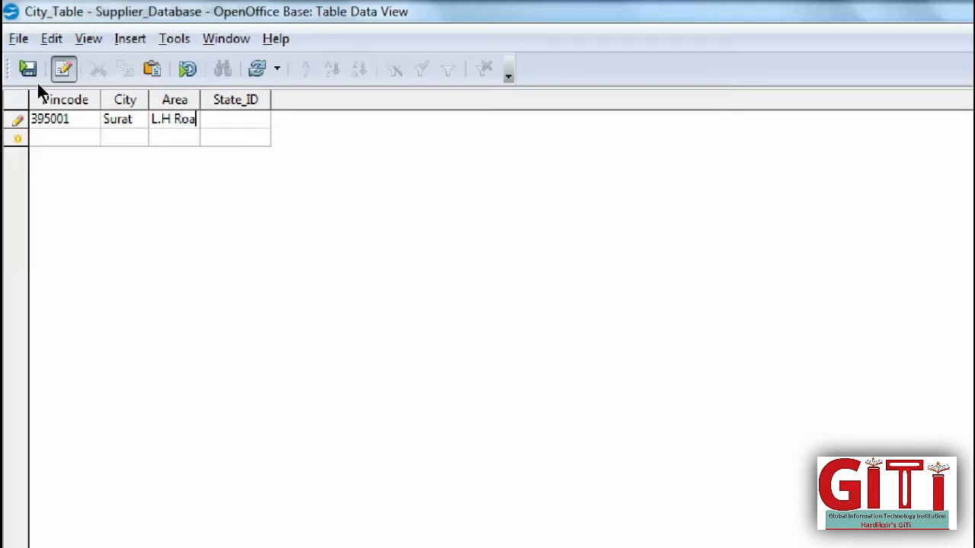
type("Gujarat")
key("Tab")
- Enter the second record 395107, Baroda, A.K Road, Gujarat, widening the Area column
type("39")
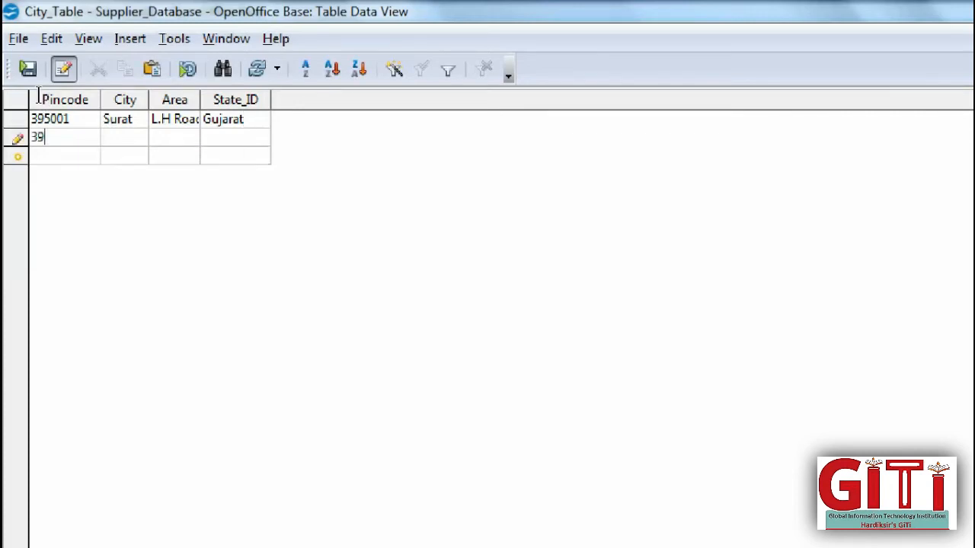
type("5107")
key("Tab")
type("Baroda")
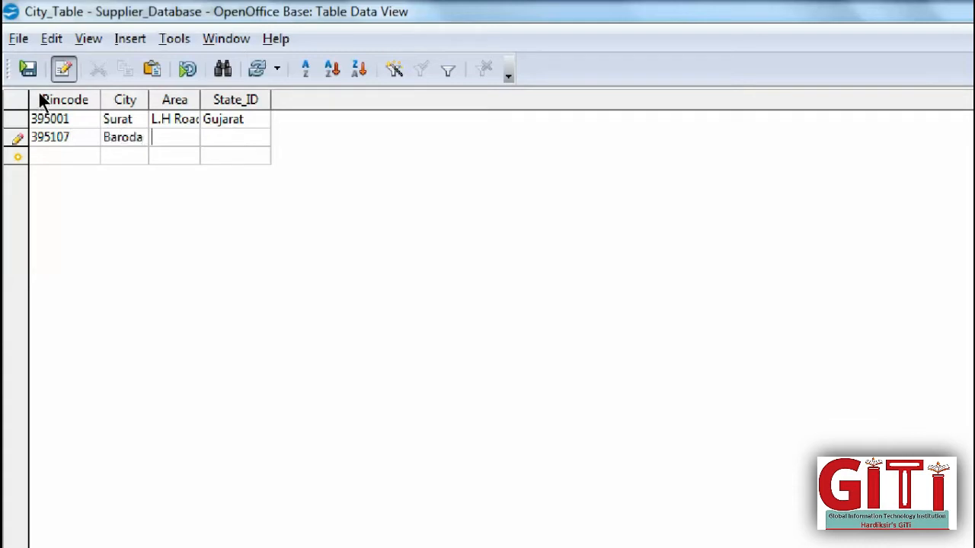
key("Tab")
type("A.K Road")
left_click_drag(200, 99, 347, 100)
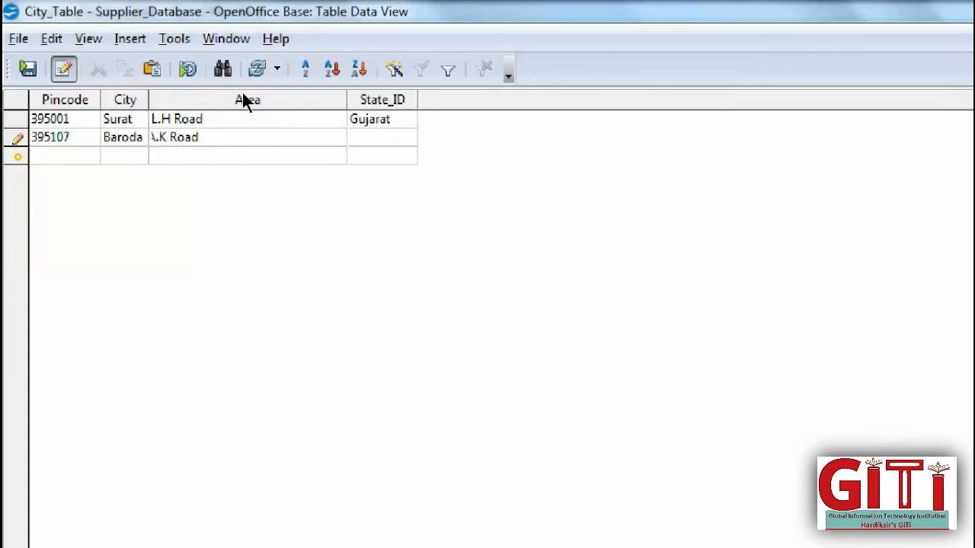
key("Tab")
type("Gu")
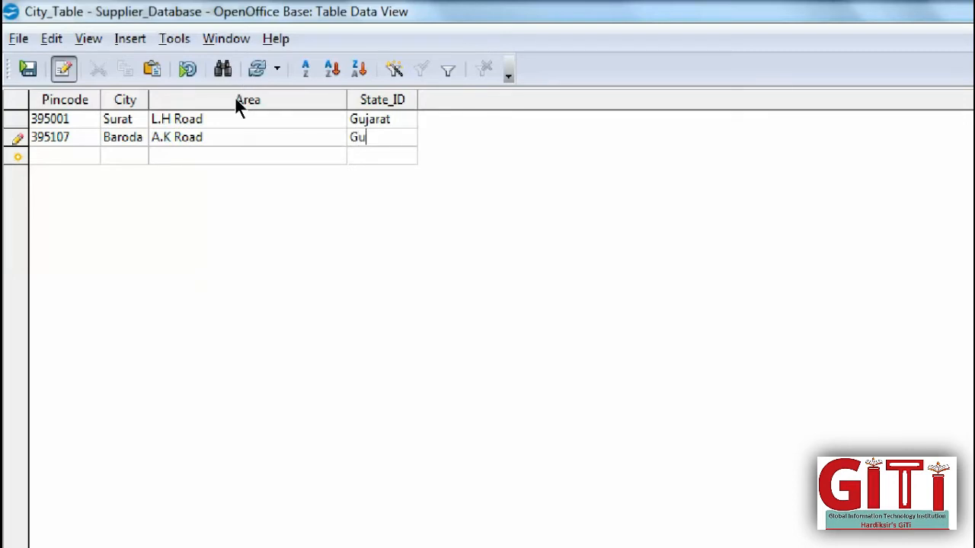
type("jarat")
key("Tab")
- Enter the third record: 395001, Surat, L.D Road, Gujarat
type("39")
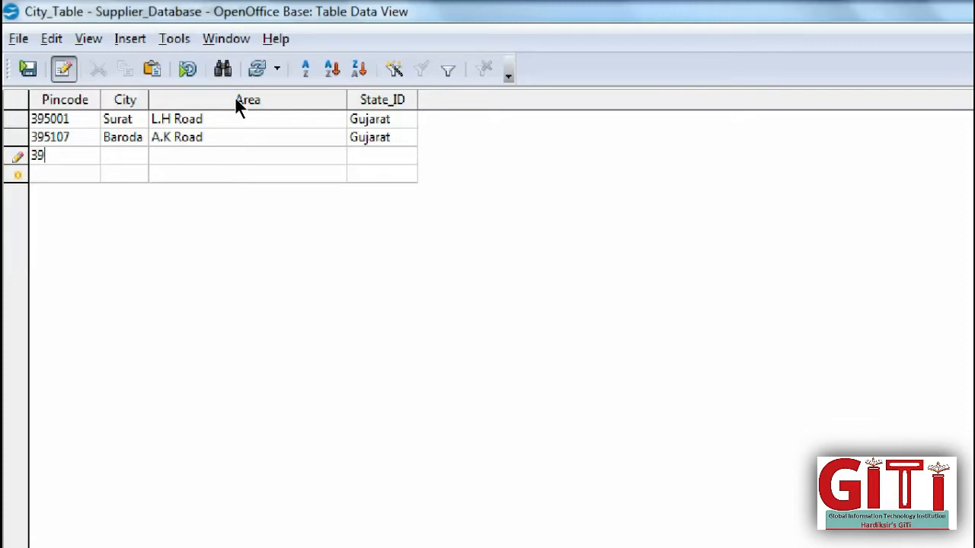
type("5001")
key("Tab")
type("Surat")
key("Tab")
type("V")
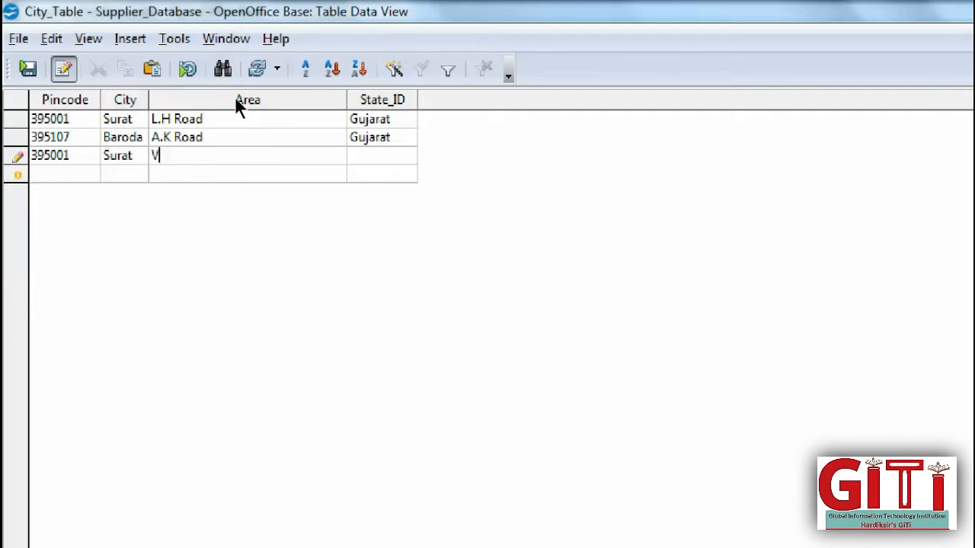
key("BackSpace")
type("M")
key("BackSpace")
type("L.D Road")
key("Tab")
type("Gujarat")
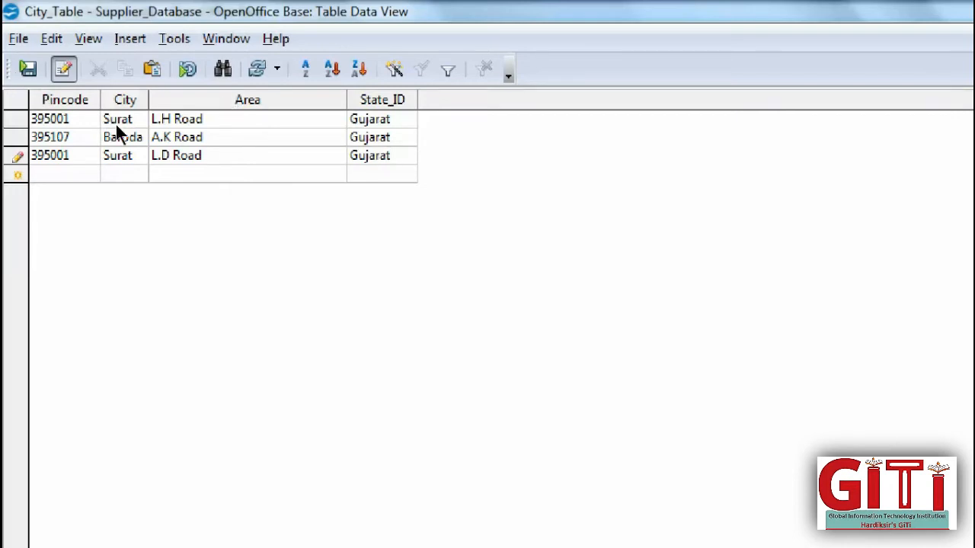
- Change the third record's Pincode to 395002 after the duplicate-key error, save, and close City_Table
left_click(27, 68)
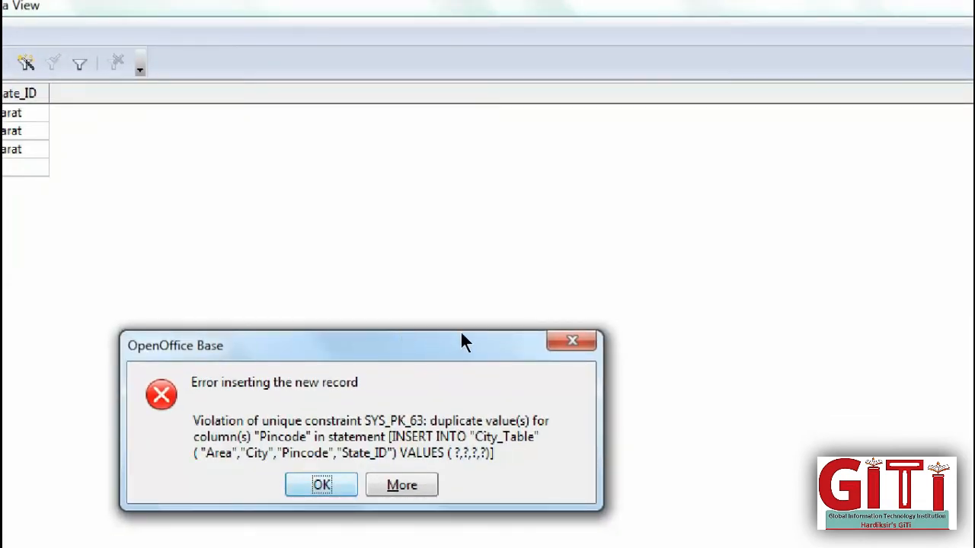
key("Return")
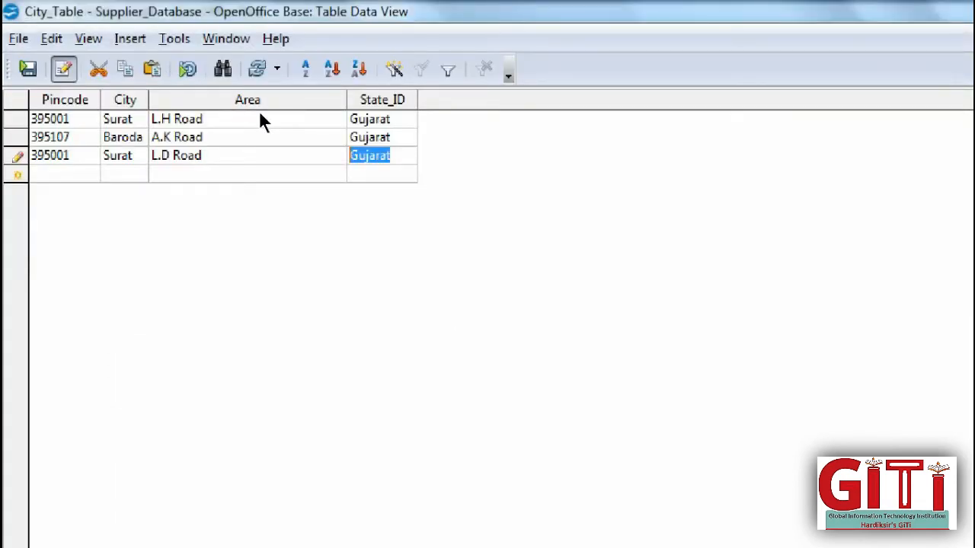
left_click(231, 141)
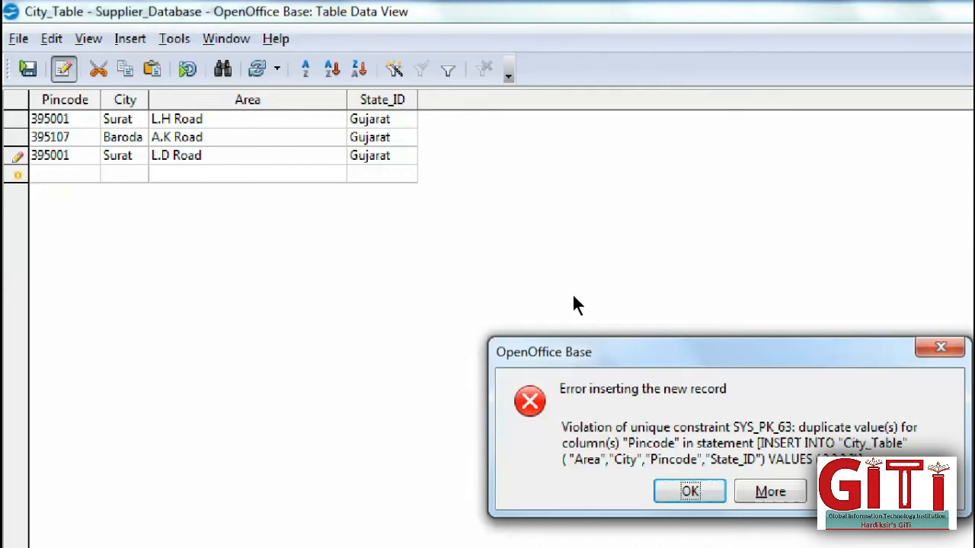
key("Return")
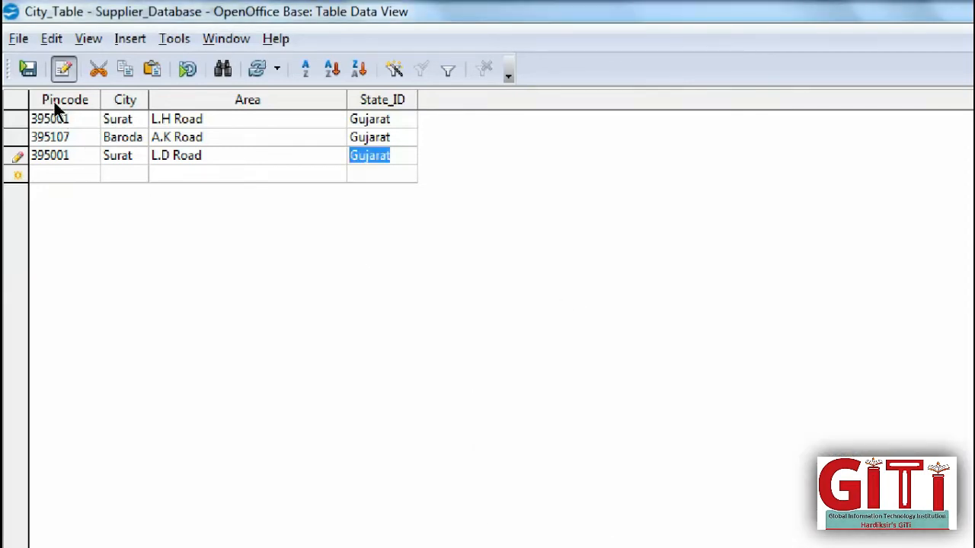
key("Home")
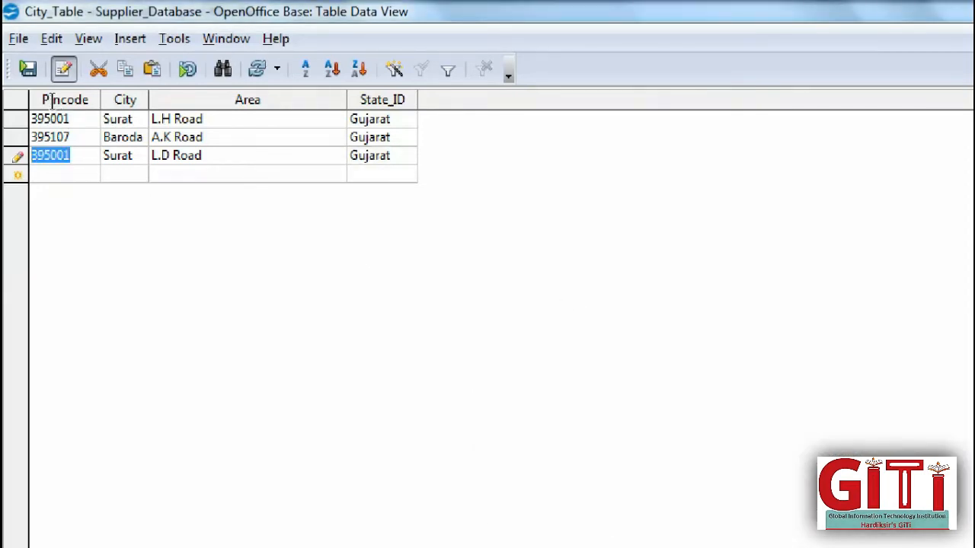
key("End")
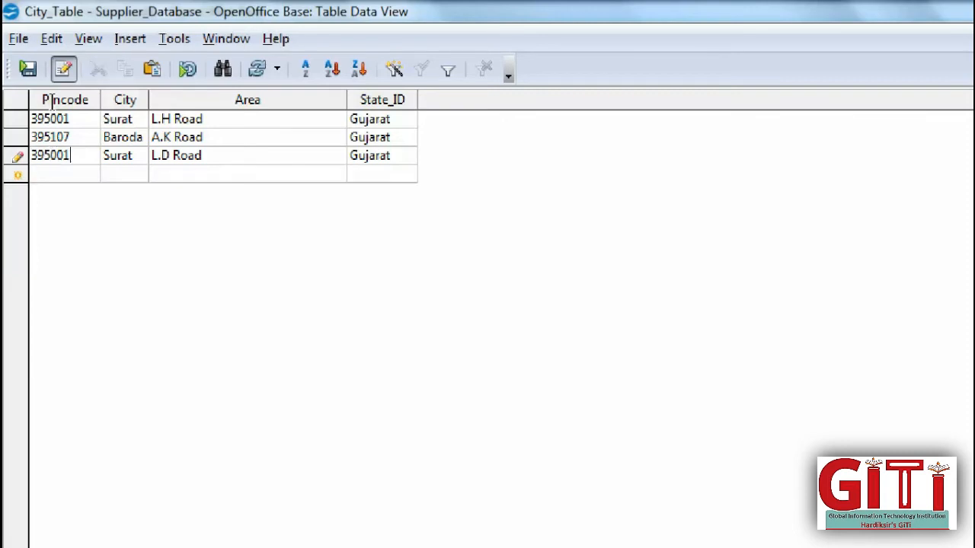
key("BackSpace")
type("2")
left_click(28, 69)
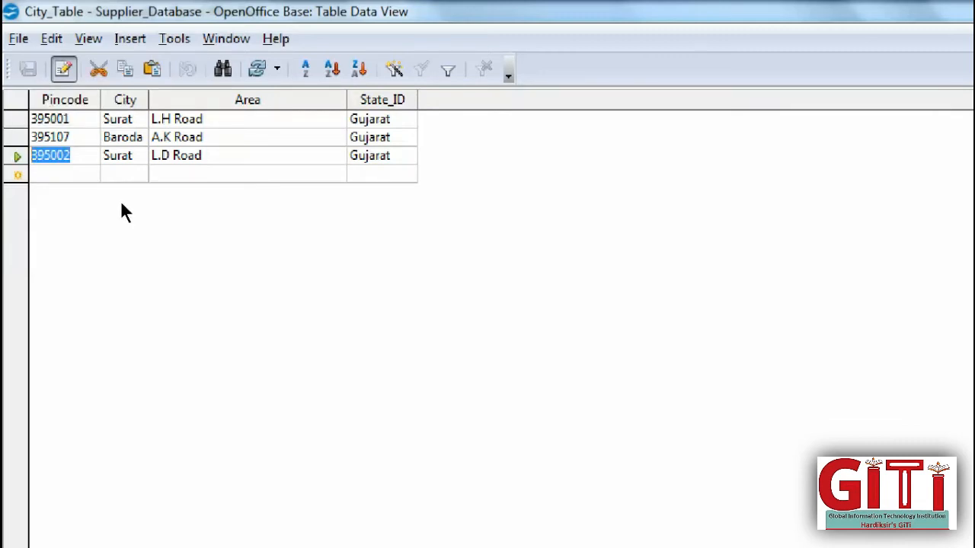
left_click(945, 9)
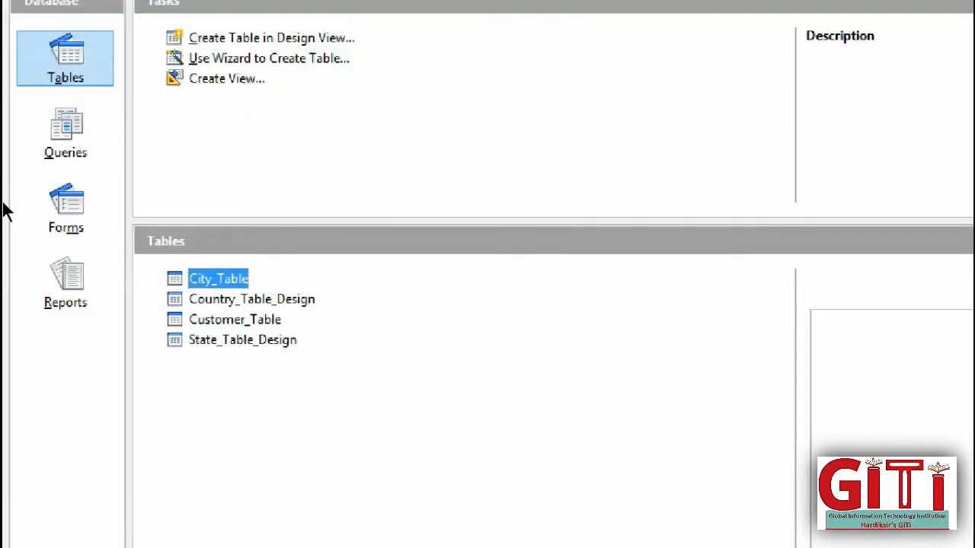
- Remove the primary key from City_Table's Pincode field, save the design, and close it
right_click(209, 279)
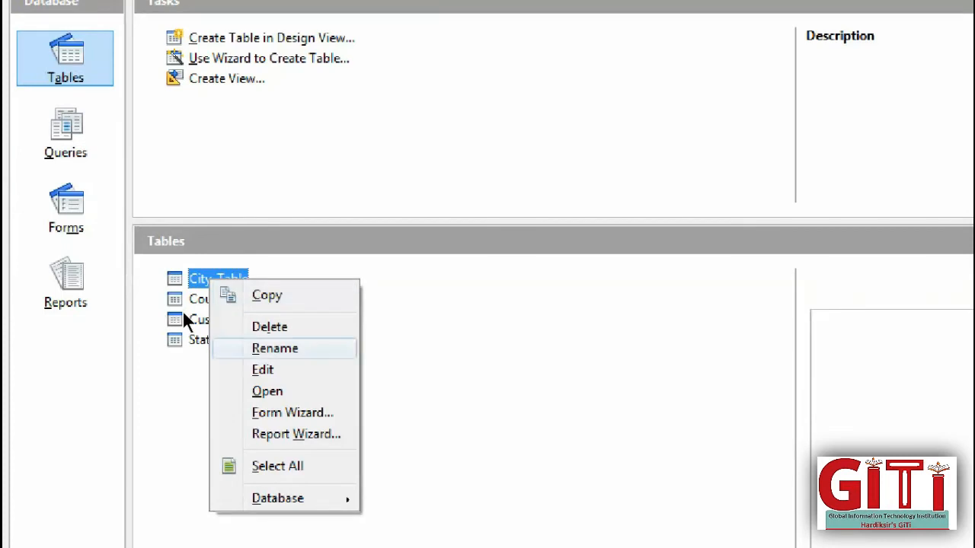
left_click(262, 370)
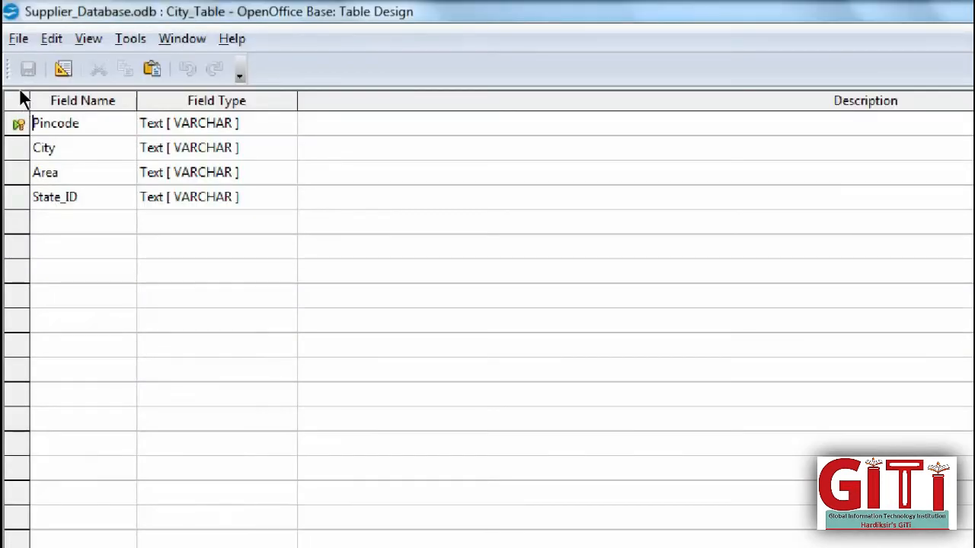
right_click(18, 123)
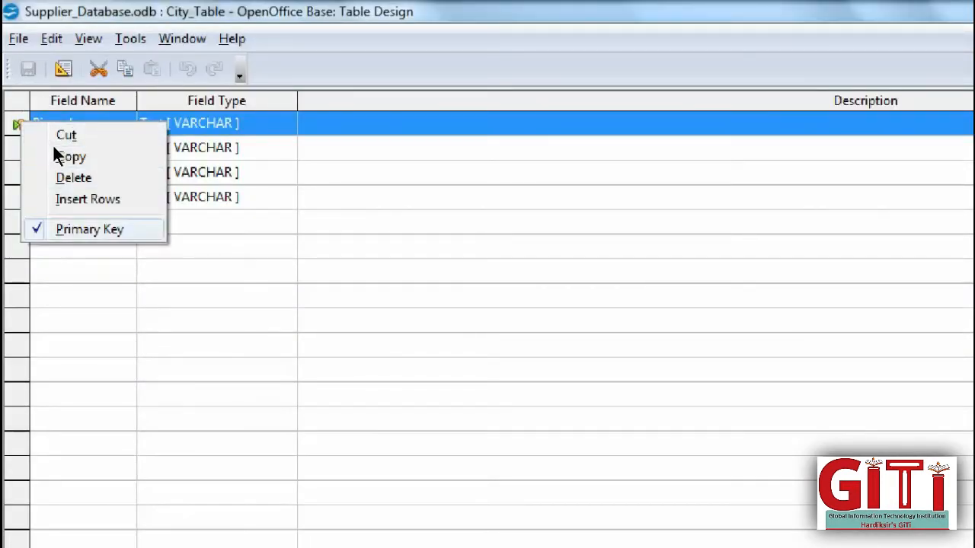
left_click(53, 149)
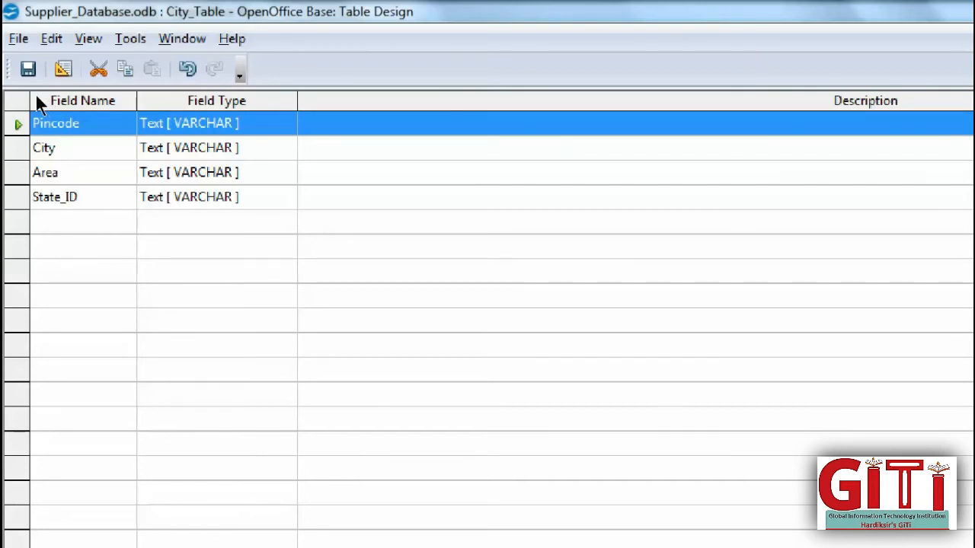
left_click(27, 68)
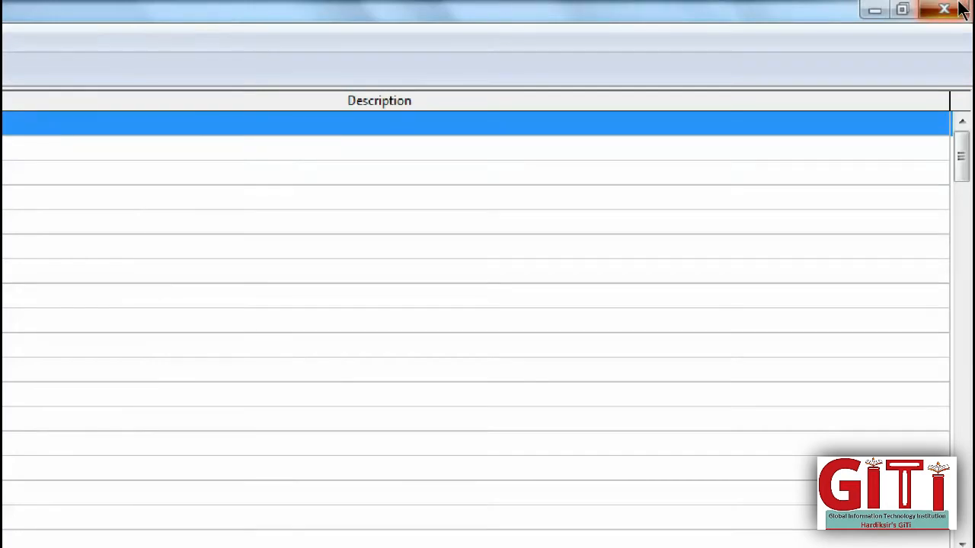
left_click(957, 6)
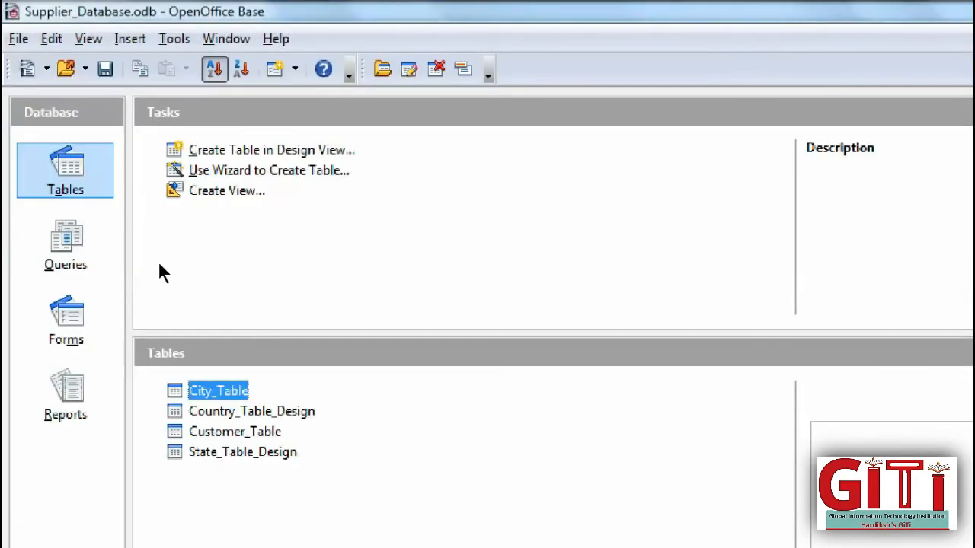
- View City_Table's records, close it, and run an action from City_Table's context menu
key("Return")
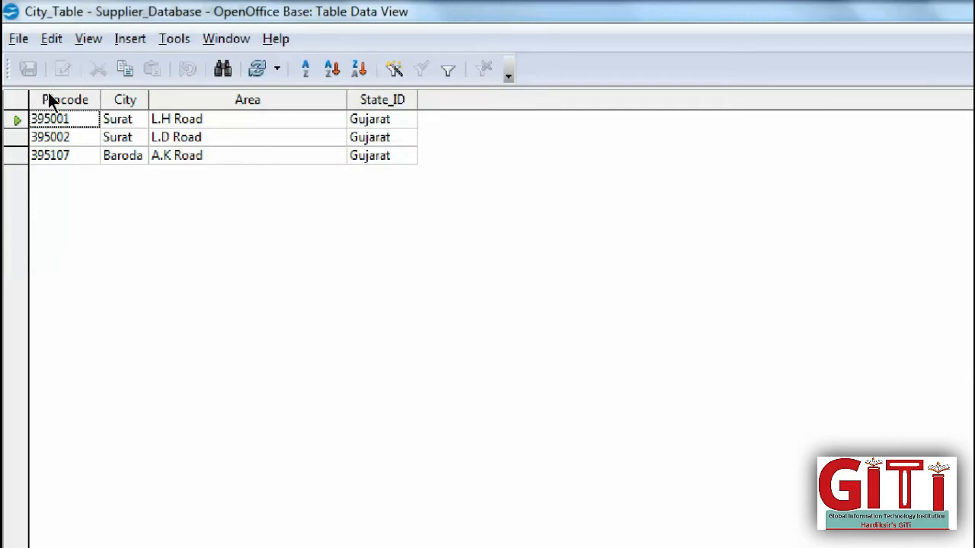
left_click(945, 13)
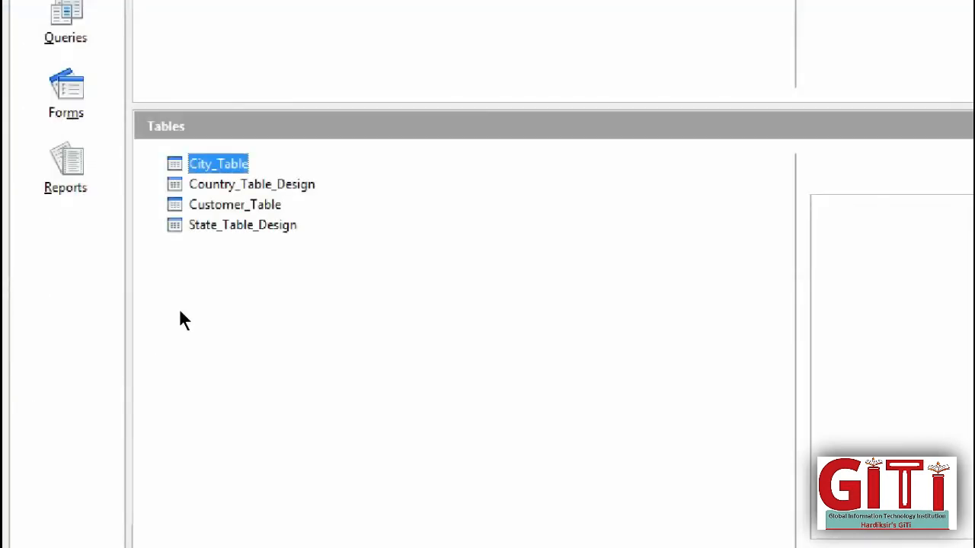
key("shift+F10")
key("Down")
key("Down")
key("Down")
key("Down")
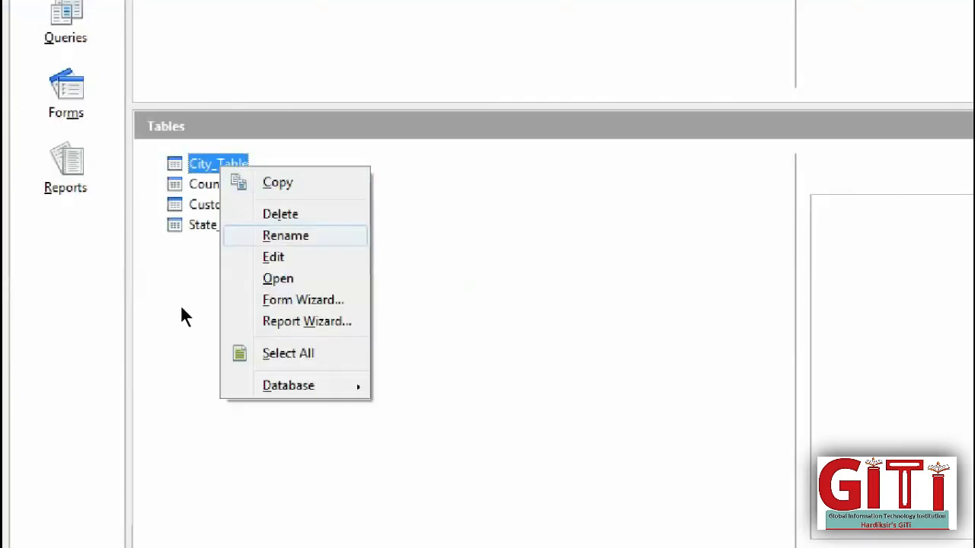
key("Return")
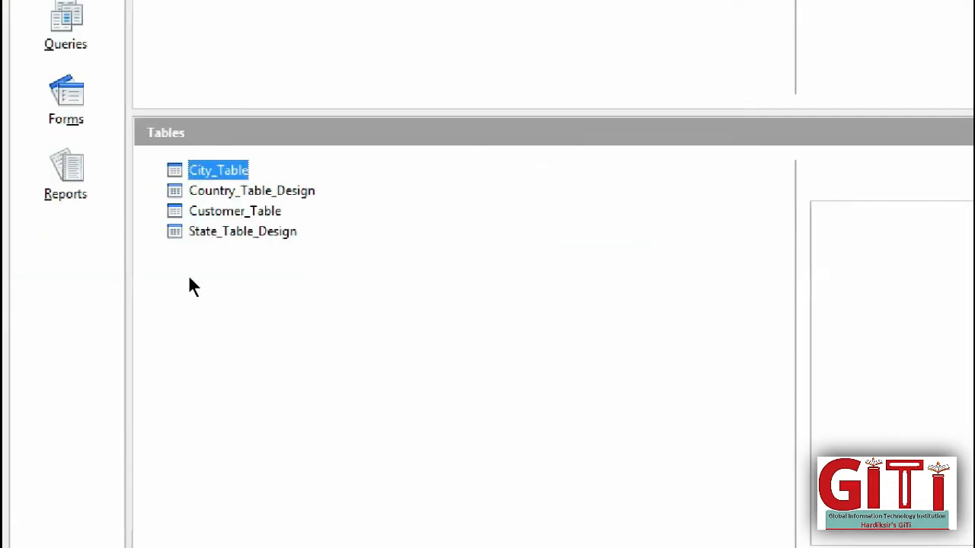
- Inspect Country_Table_Design's field structure and records, then open the empty Customer_Table
key("Down")
right_click(217, 192)
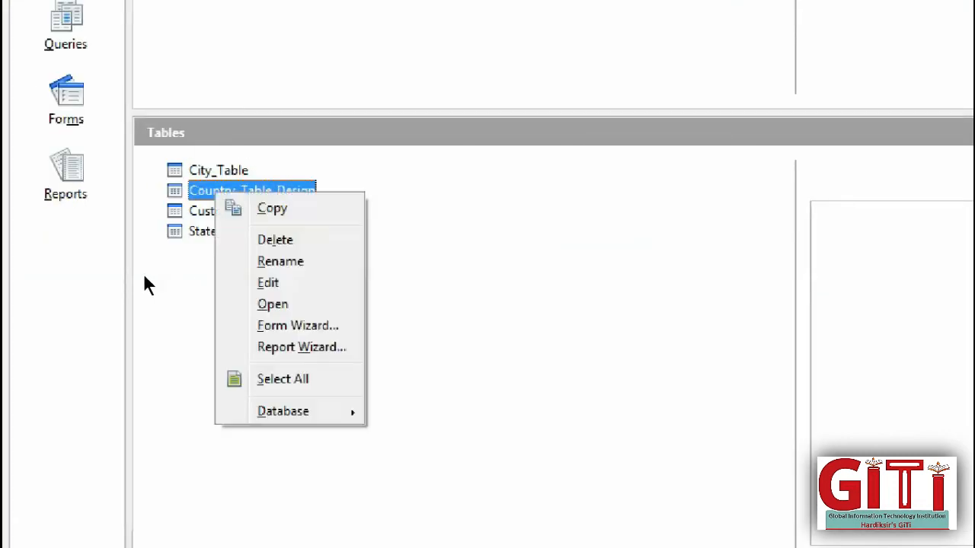
left_click(278, 283)
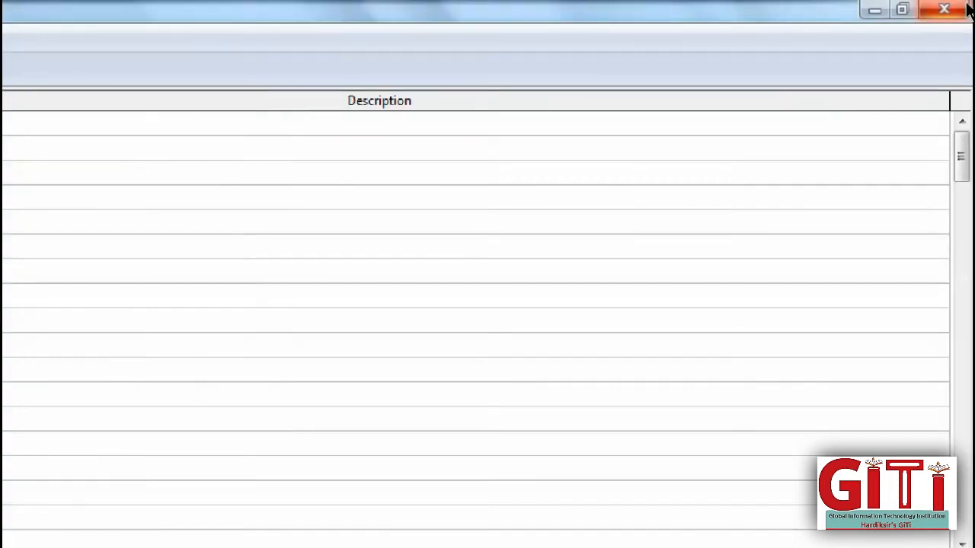
left_click(964, 9)
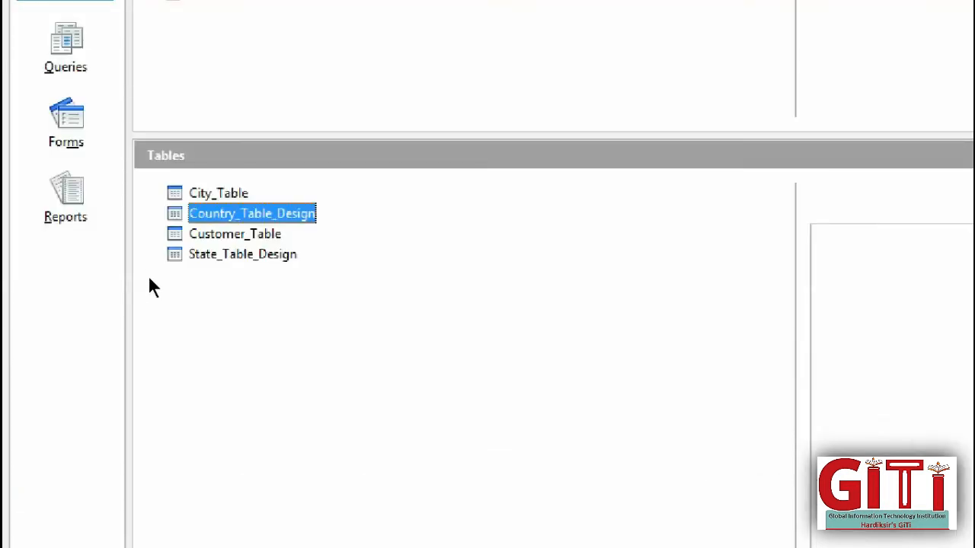
key("Return")
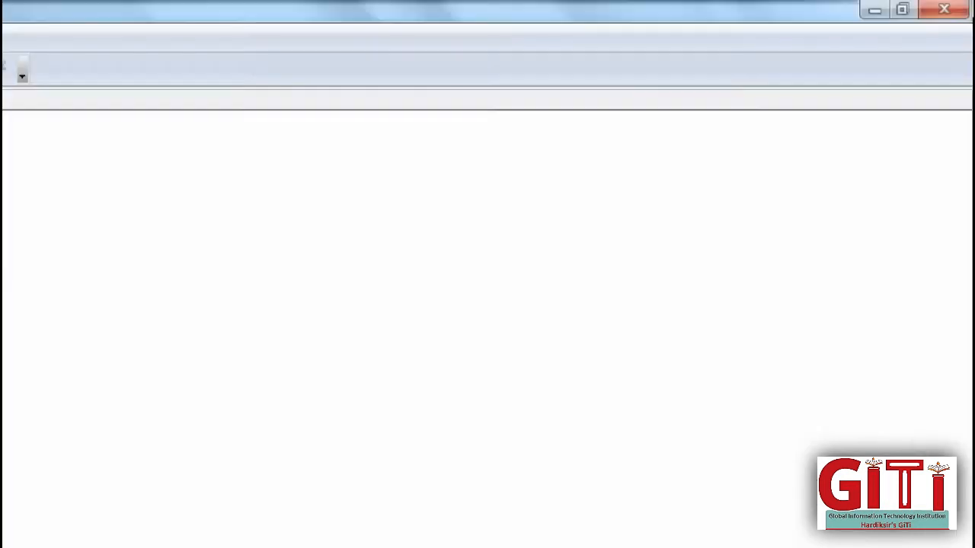
left_click(950, 6)
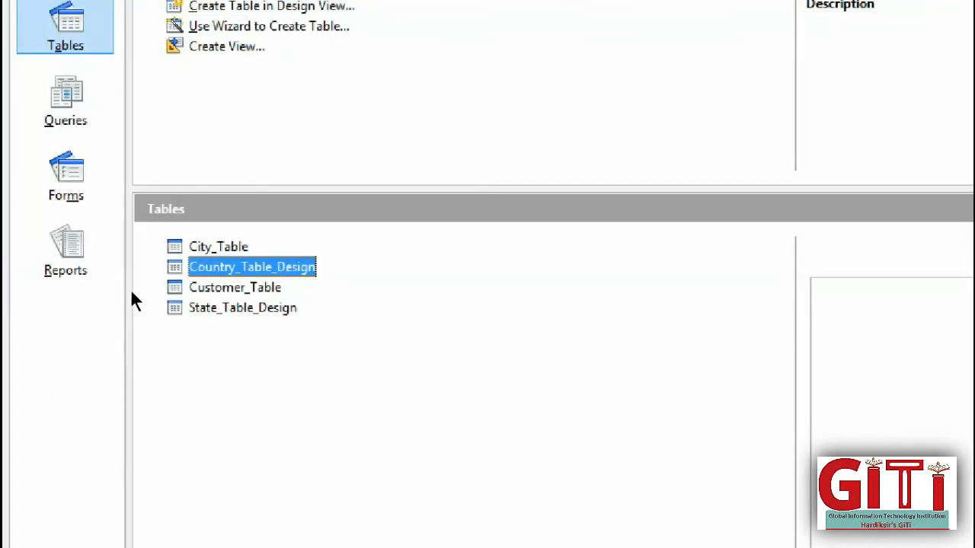
key("Down")
key("Return")
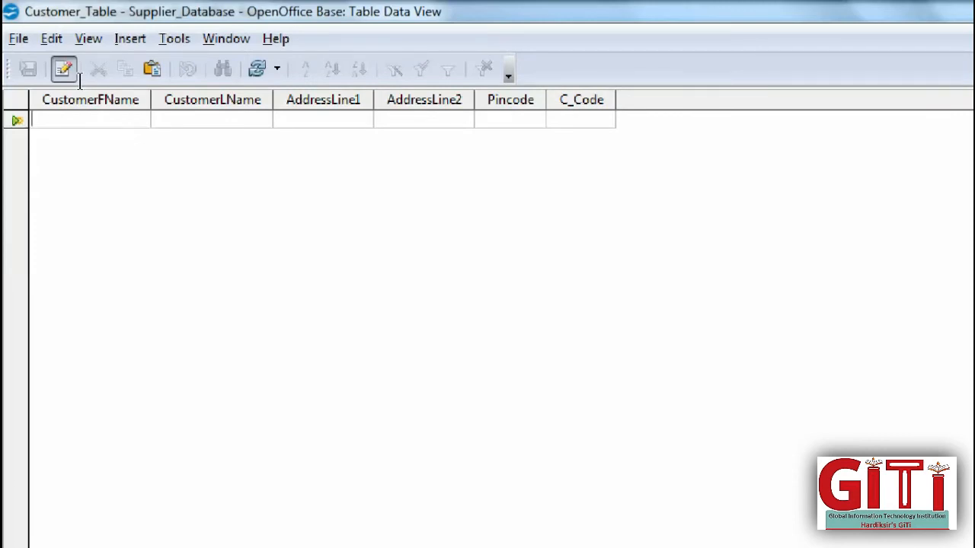
- Enter the first customer's name and address, with pincode 395001 and code C001
key("Tab")
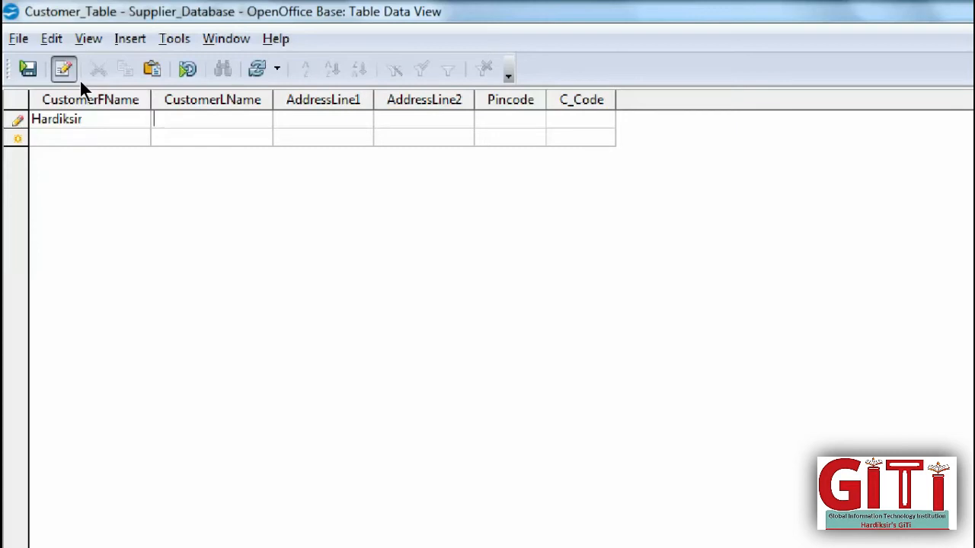
type("24")
type(",Xy")
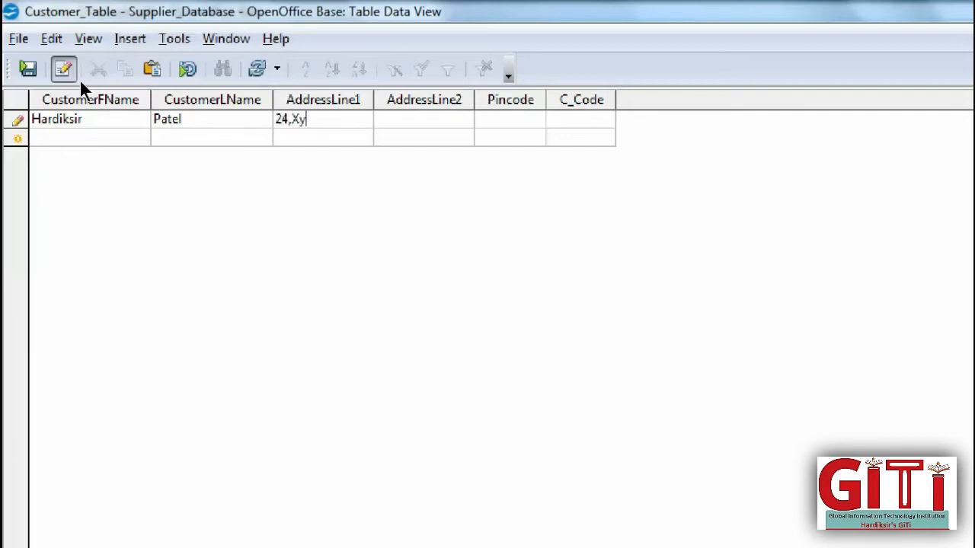
type("z Soc.,")
key("Tab")
type("New")
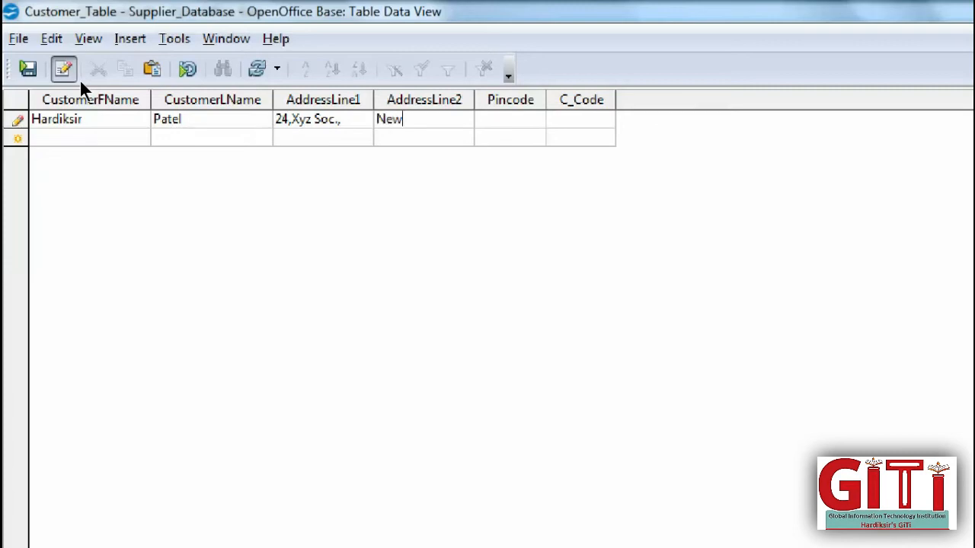
type(" Kosad Road")
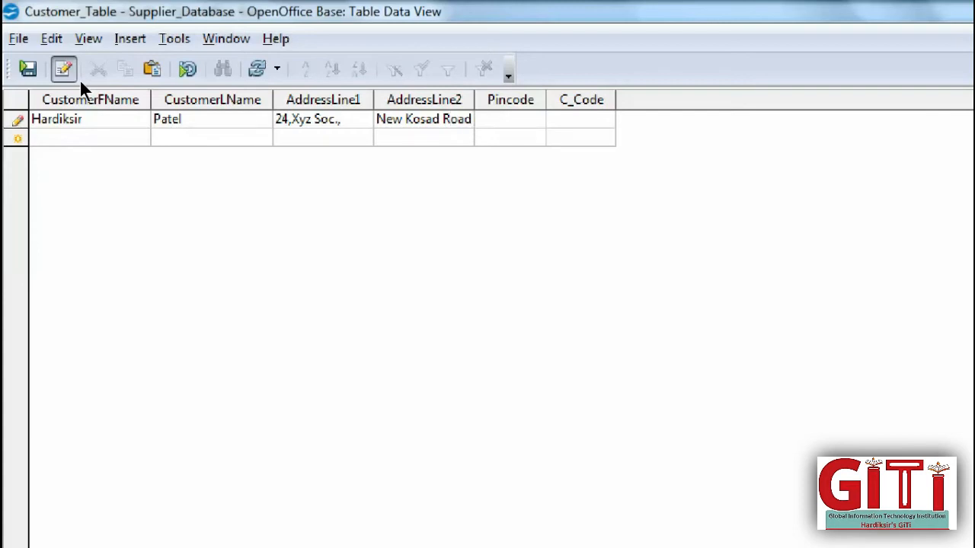
type("395001")
key("Tab")
type("C001")
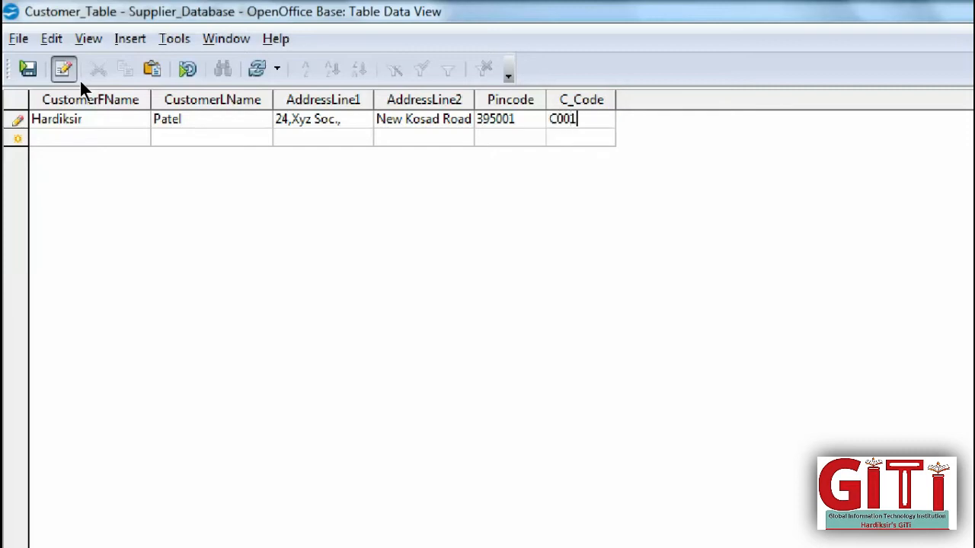
key("Tab")
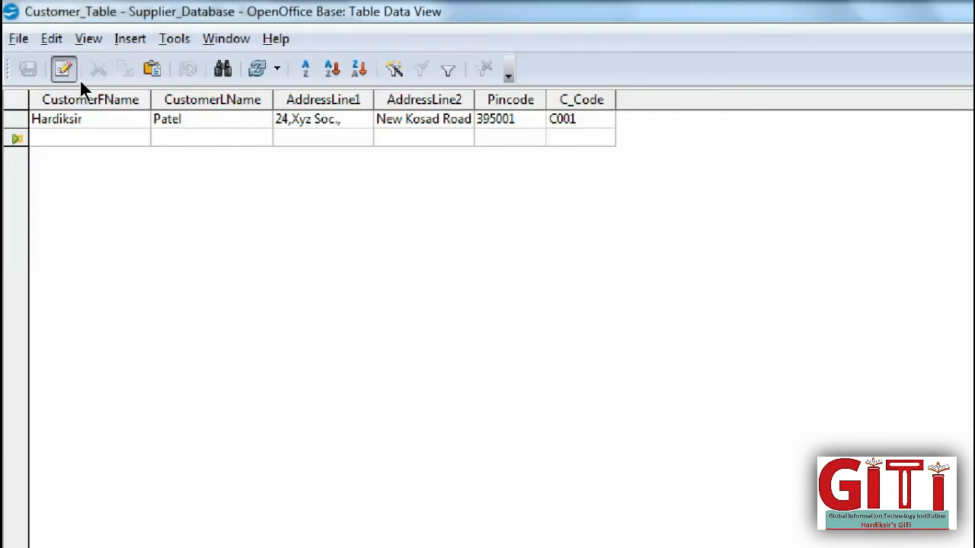
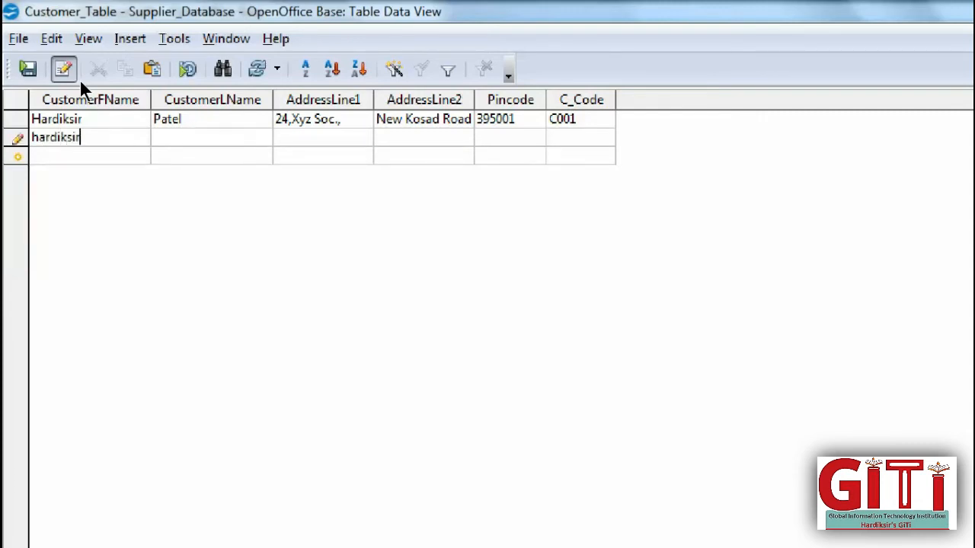
- Enter the second customer's name and address, with pincode 395002 and code C002
key("Tab")
key("Tab")
type("25,Abc ")
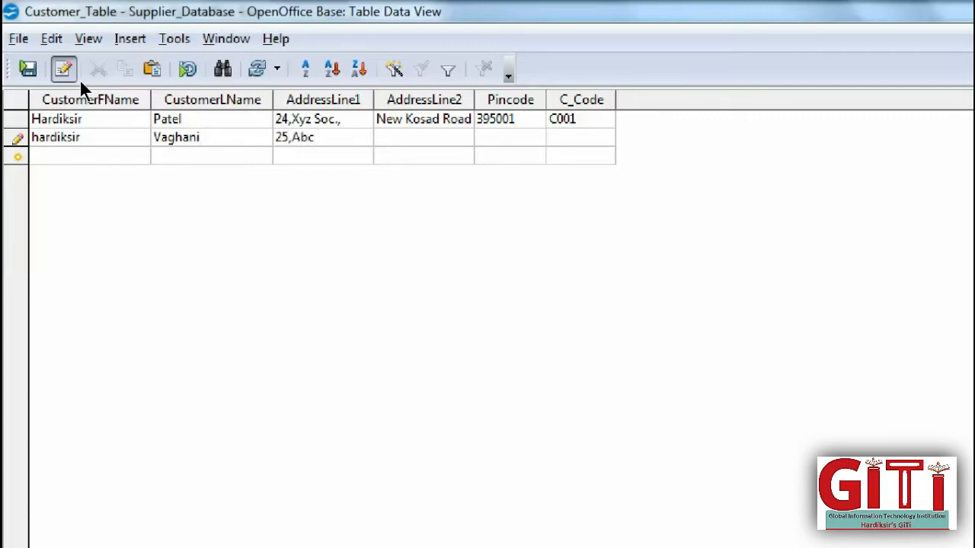
type("Soc.,")
key("Tab")
type("L.H Raod")
key("Tab")
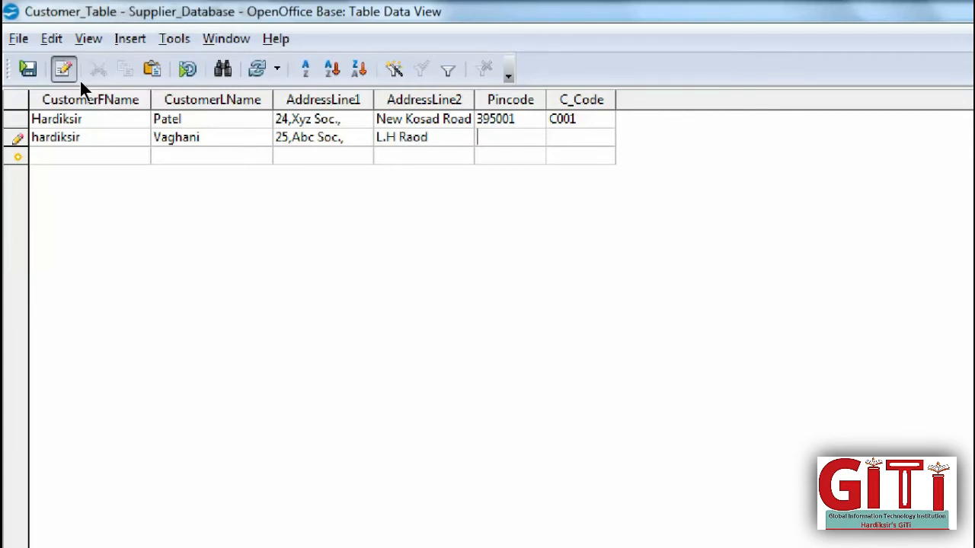
type("9")
key("BackSpace")
type("395002")
type("C002")
key("Return")
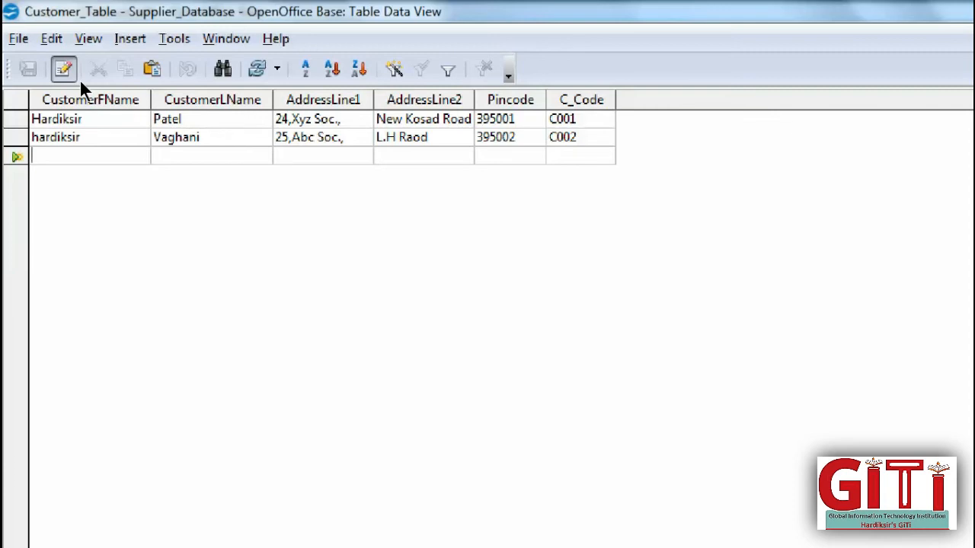
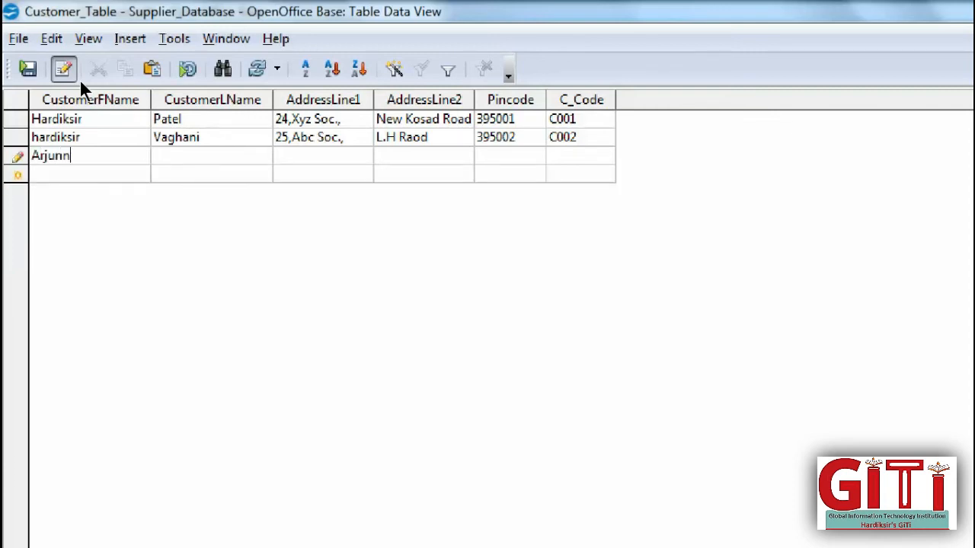
- Enter the third customer's name and address, with pincode 395002 and code C003
key("Tab")
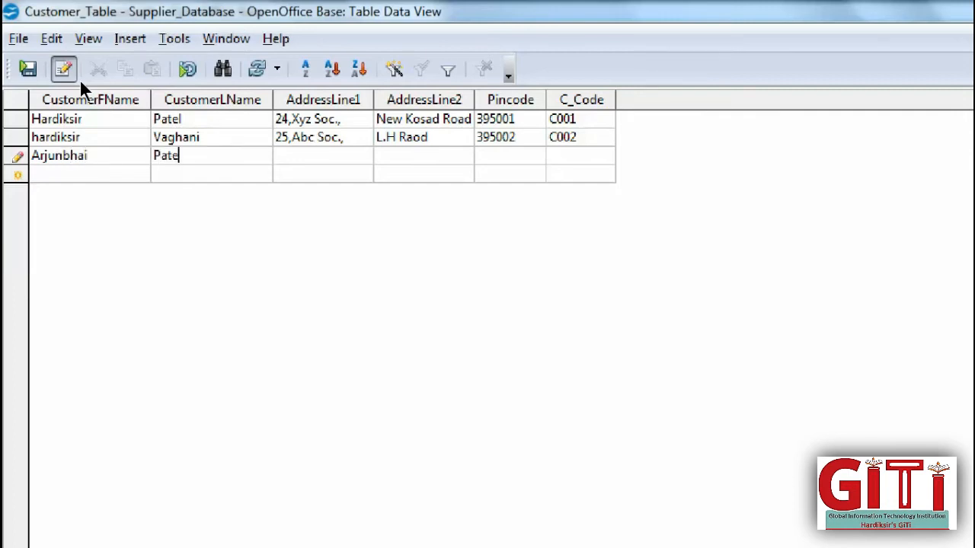
key("Tab")
type("26,Abc Soc.,")
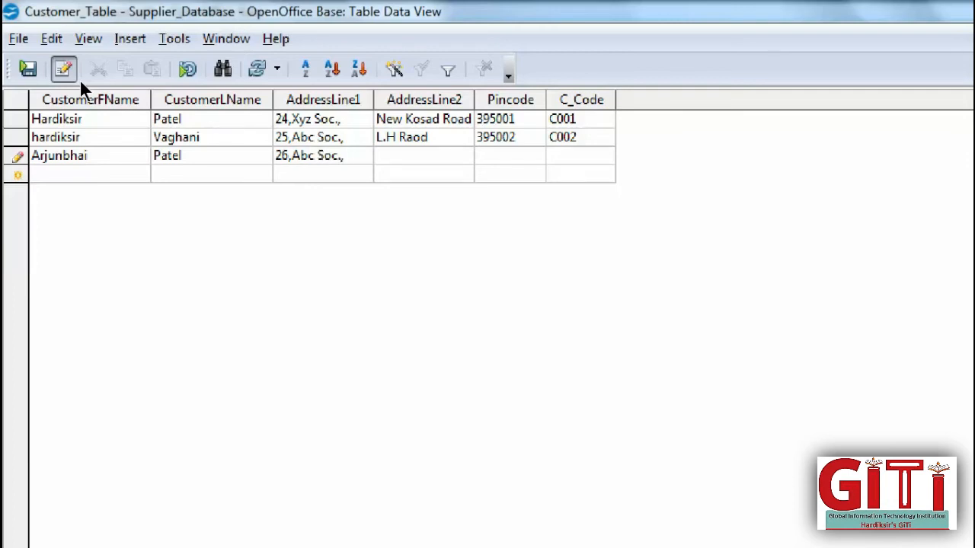
type("L.H Road")
key("Tab")
type("395002")
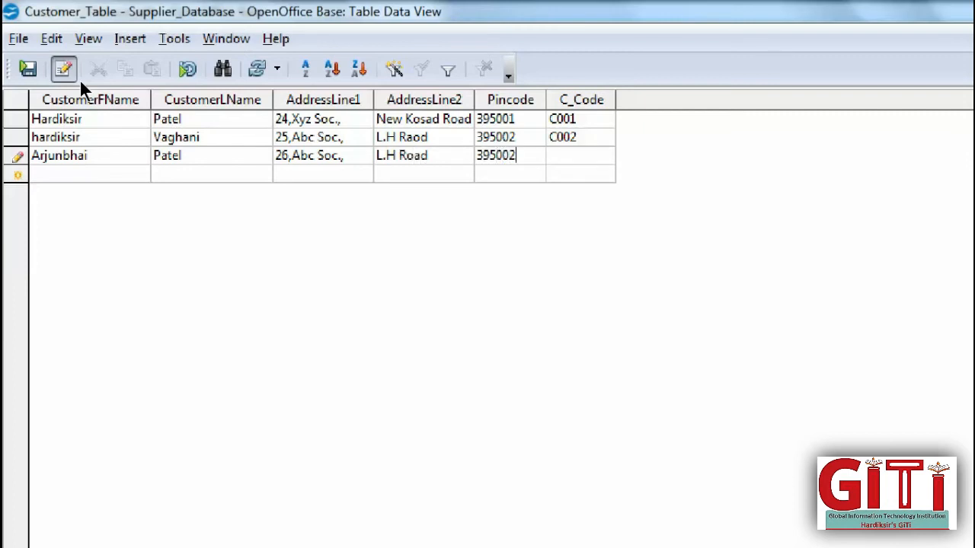
key("Tab")
type("C003")
key("Tab")
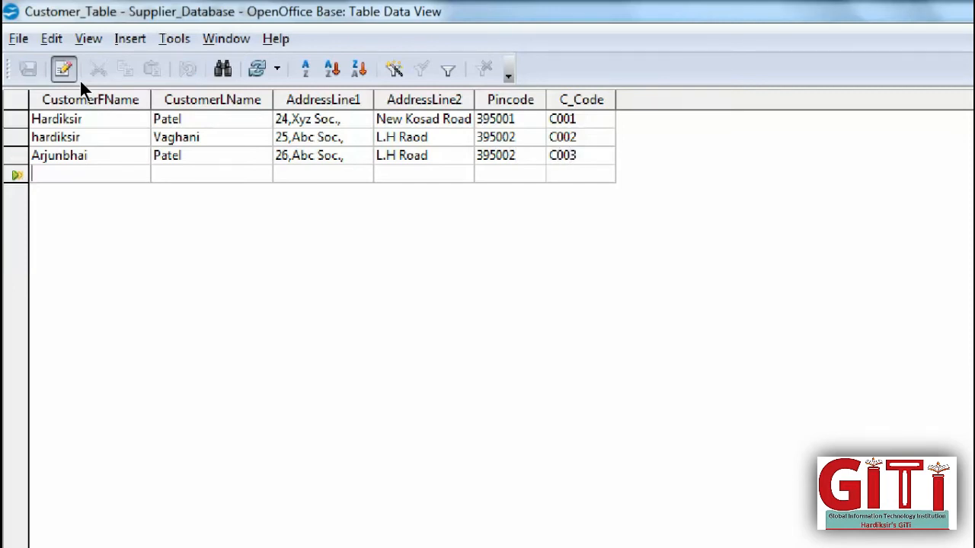
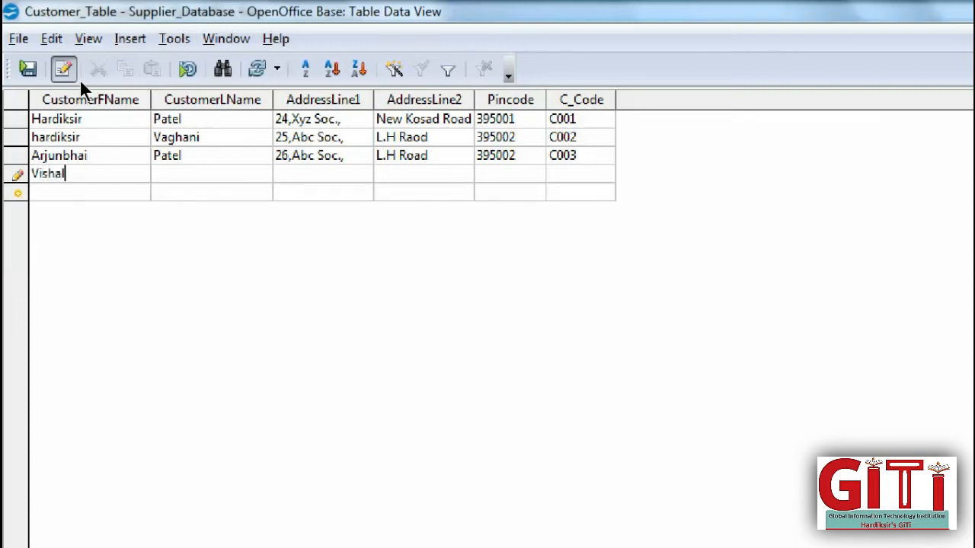
- Enter the fourth customer's first and last name, making the last name's first letter lowercase
key("Tab")
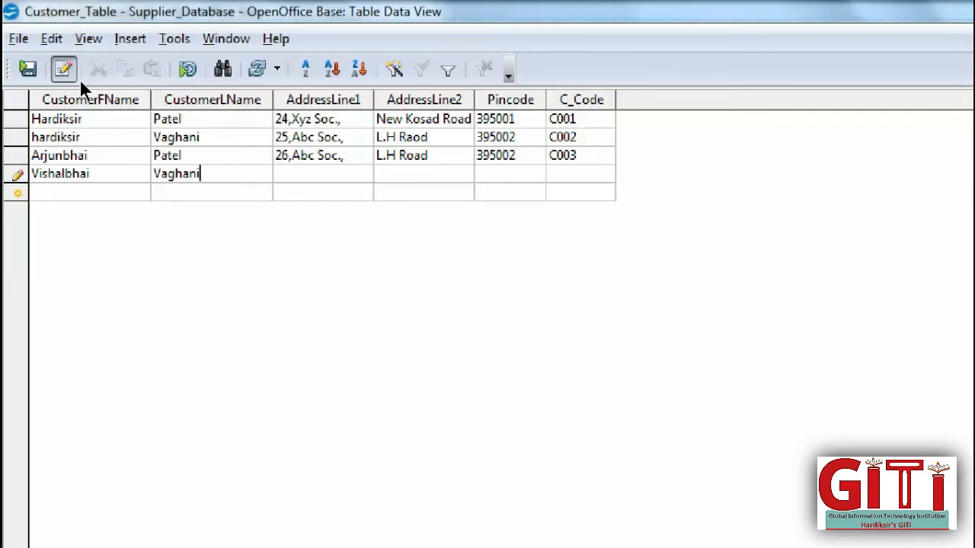
key("Tab")
key("shift+Tab")
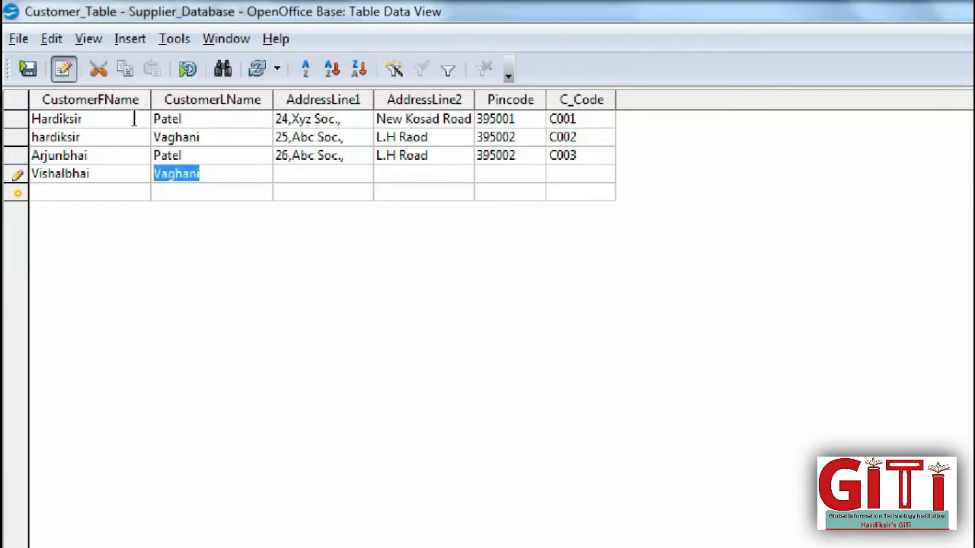
left_click(168, 173)
key("Left")
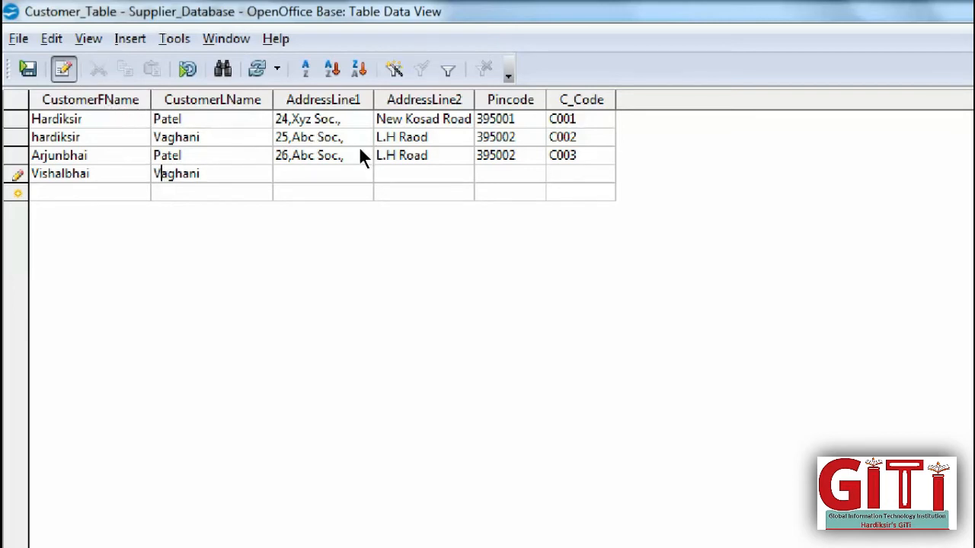
key("BackSpace")
type("v")
key("Tab")
- Fill in the fourth customer's two address lines, pincode 395001 and code C004
type("27")
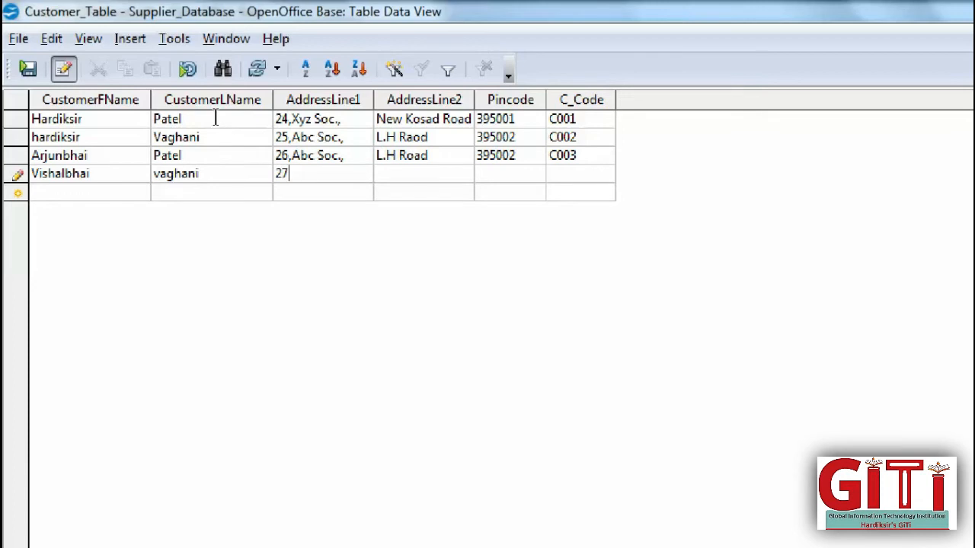
type(",ABC Xyz Soc")
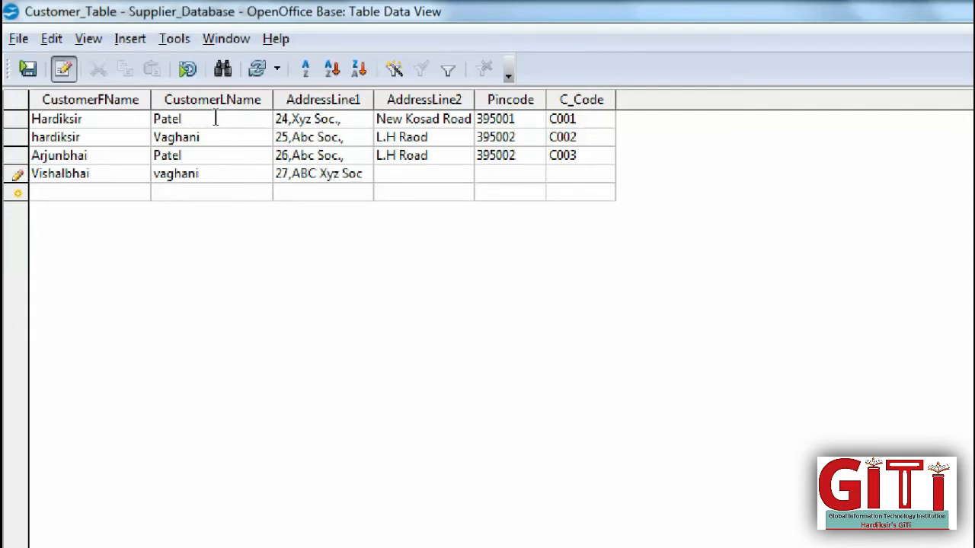
type(".")
key("Tab")
type("Bev")
key("BackSpace")
key("BackSpace")
key("BackSpace")
type("A.K Road")
key("Left")
key("Left")
key("Left")
key("Left")
key("Left")
key("Left")
key("Left")
key("Left")
type("New")
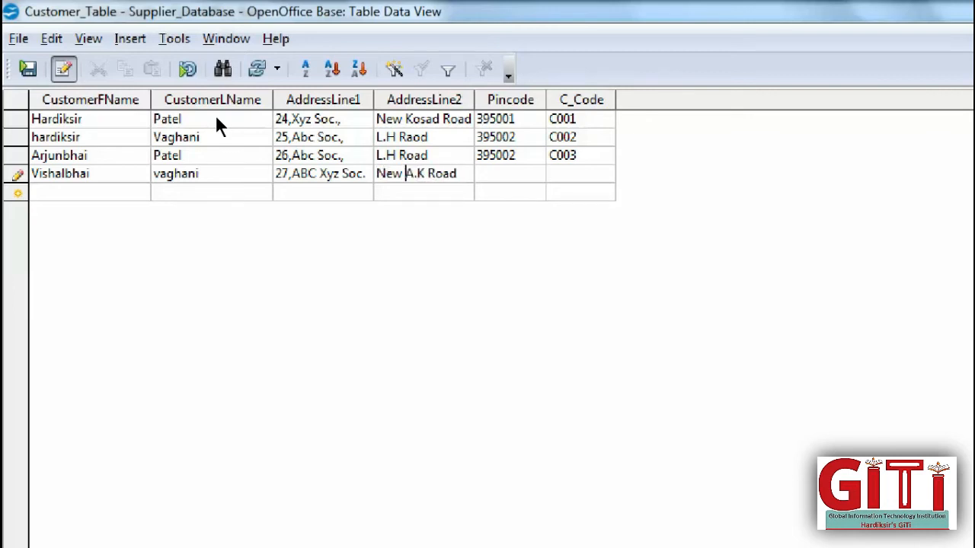
key("Tab")
type("93")
key("BackSpace")
key("BackSpace")
type("395001")
type("C004")
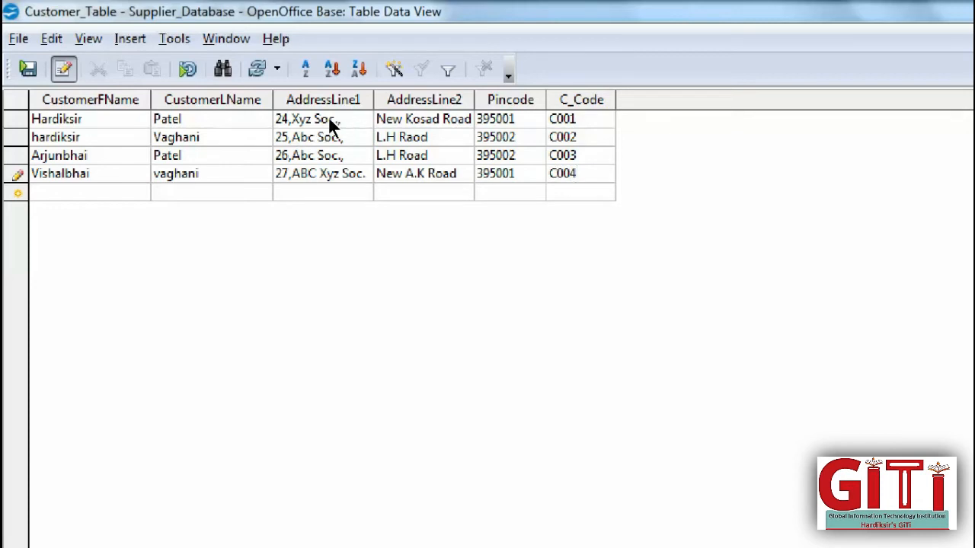
- Save the fourth record, close Customer_Table, and check State_Table_Design's data
left_click(27, 68)
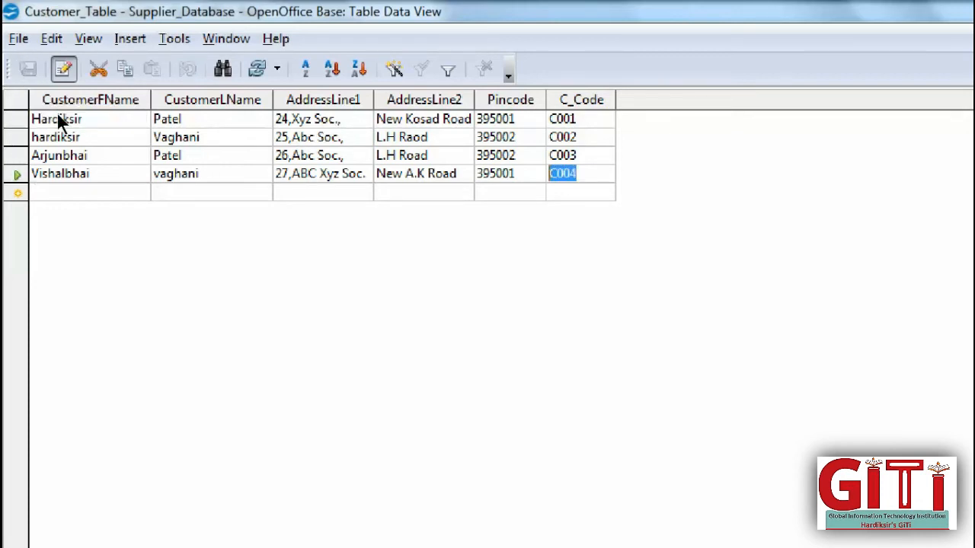
left_click(956, 5)
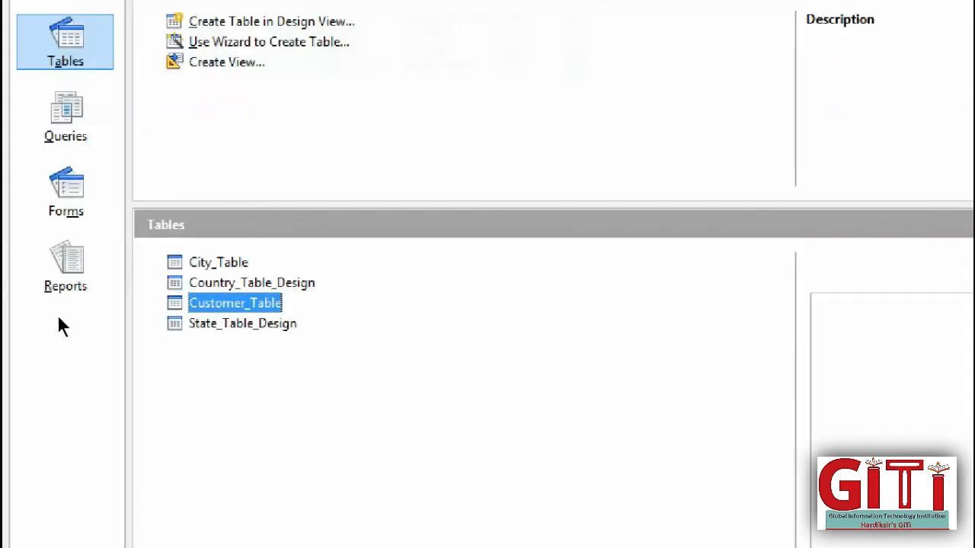
double_click(198, 299)
key("Down")
key("Return")
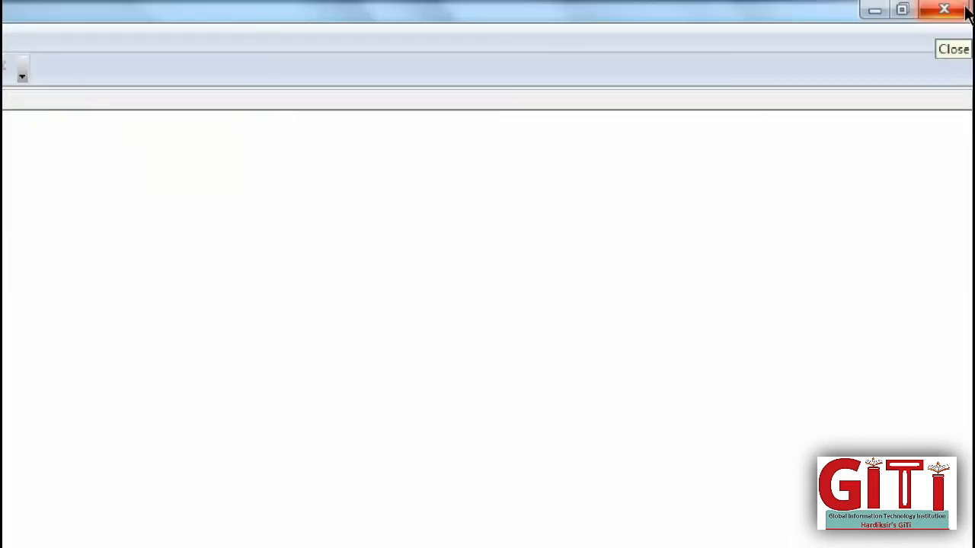
left_click(947, 6)
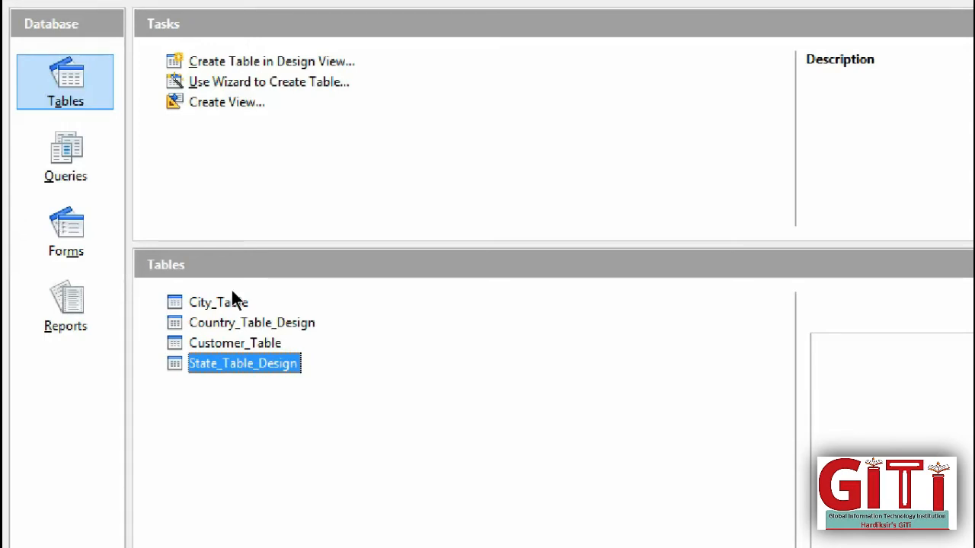
- Switch to the Queries section and dismiss the Query Wizard without using it
left_click(56, 181)
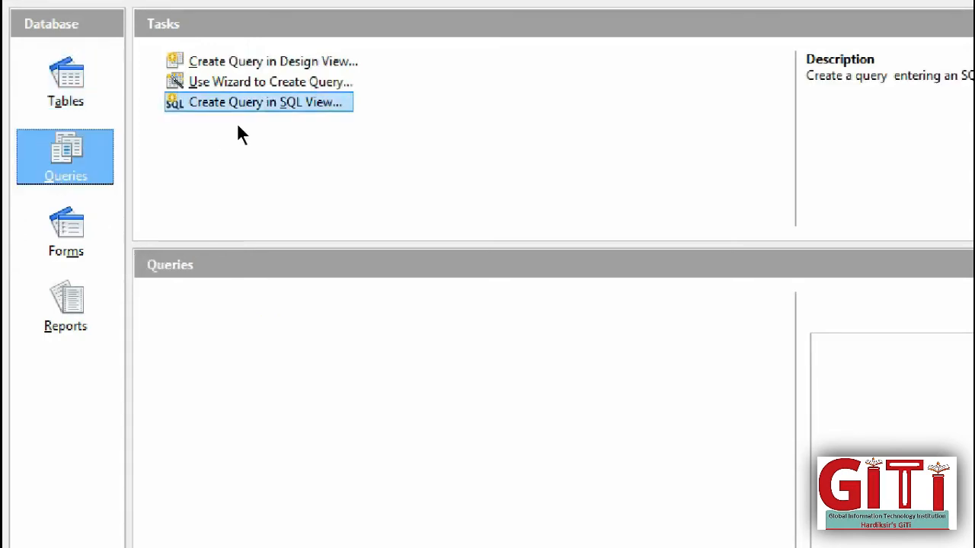
left_click(201, 85)
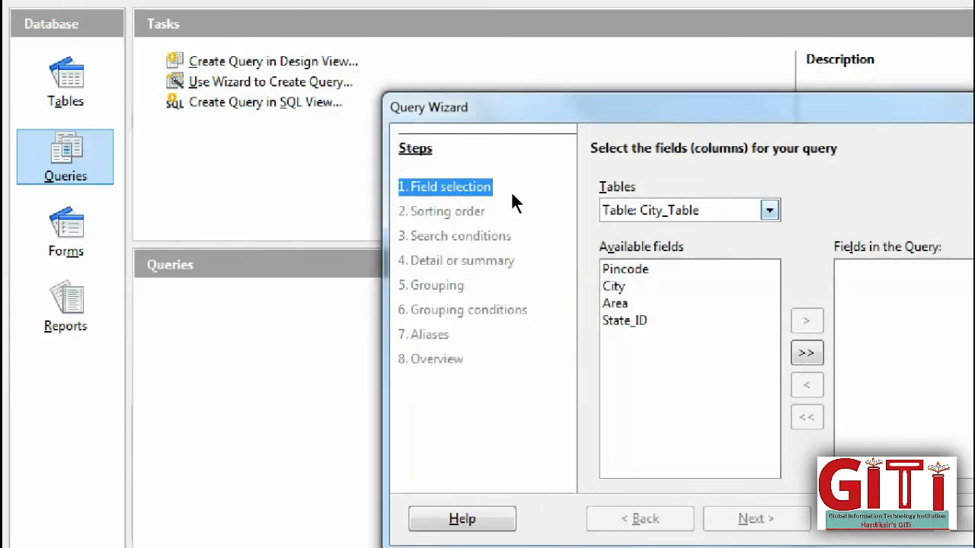
left_click(770, 210)
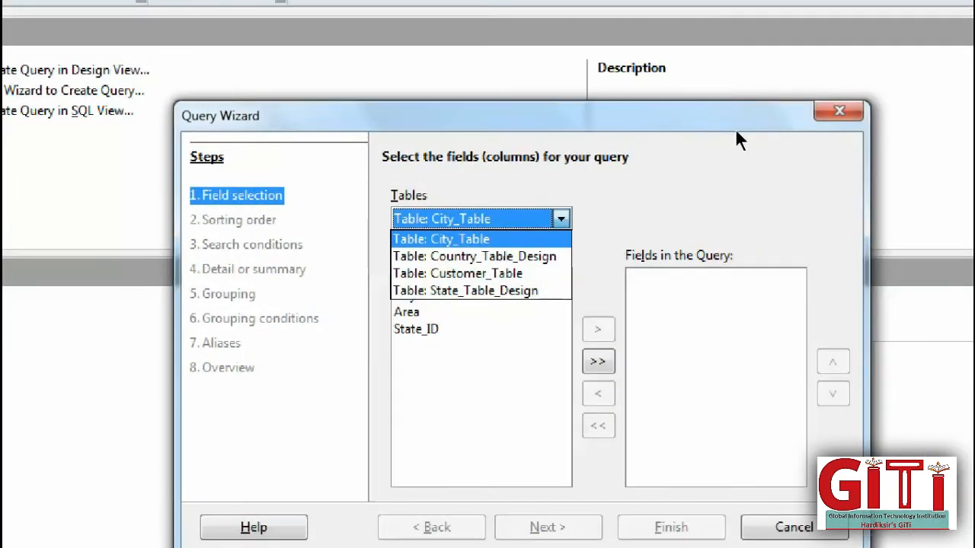
left_click(840, 111)
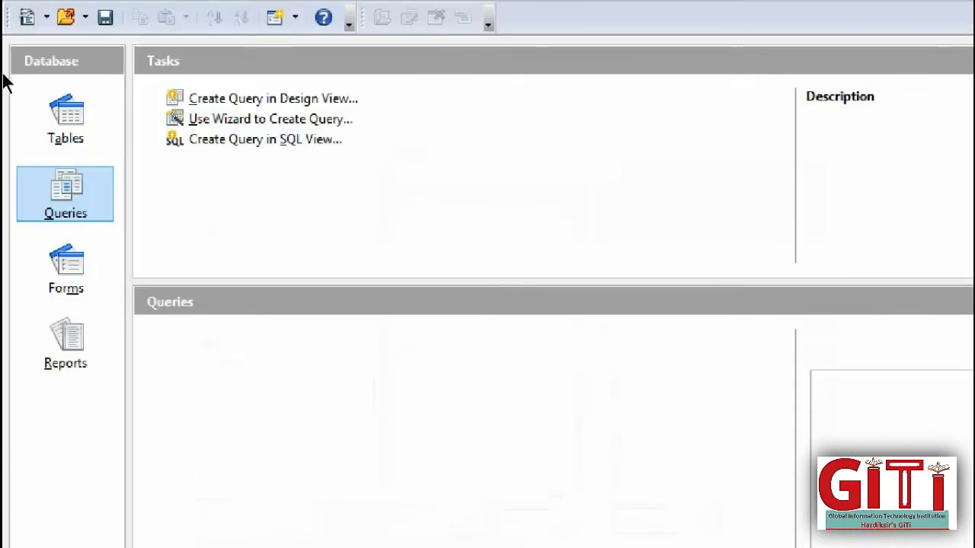
- Start a Design View query and add Customer_Table, City_Table, State_Table_Design and Country_Table_Design
left_click(186, 104)
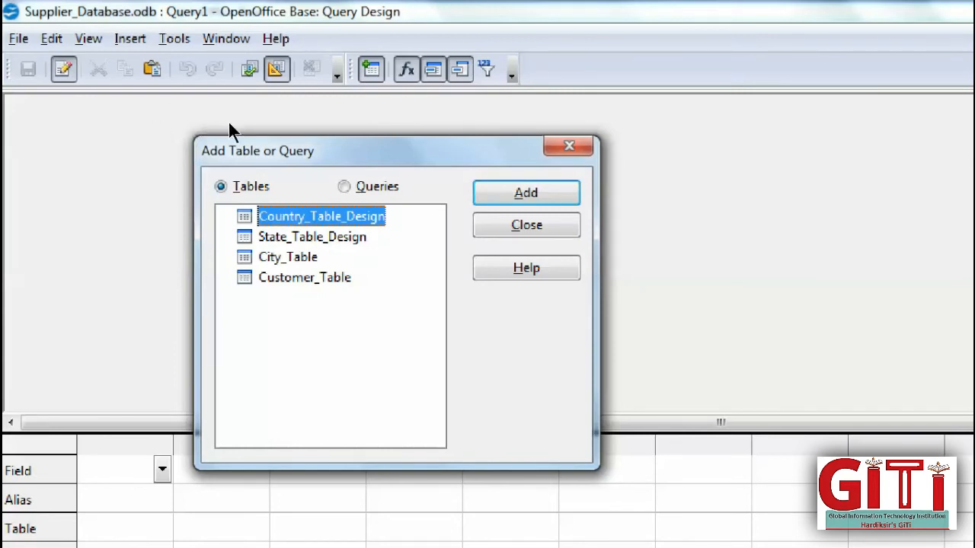
key("alt+q")
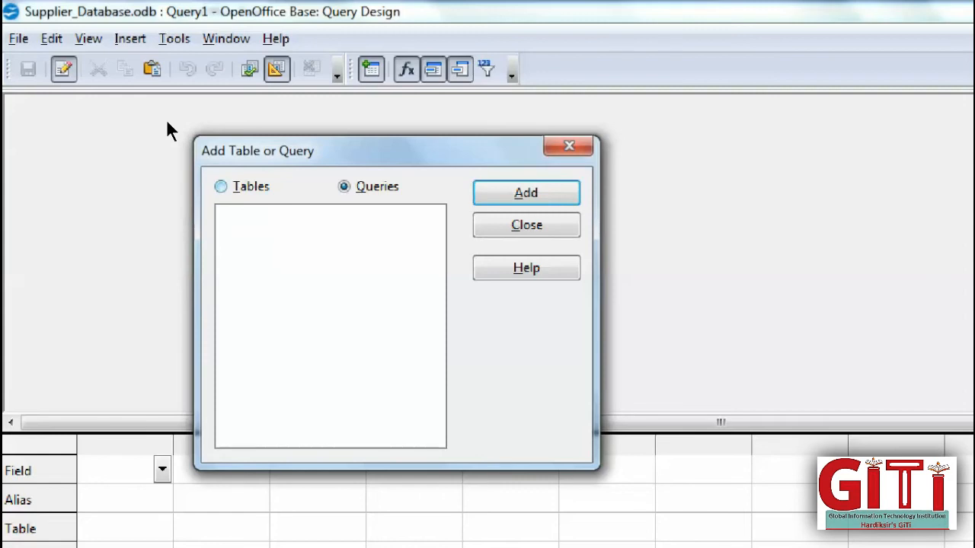
key("alt+t")
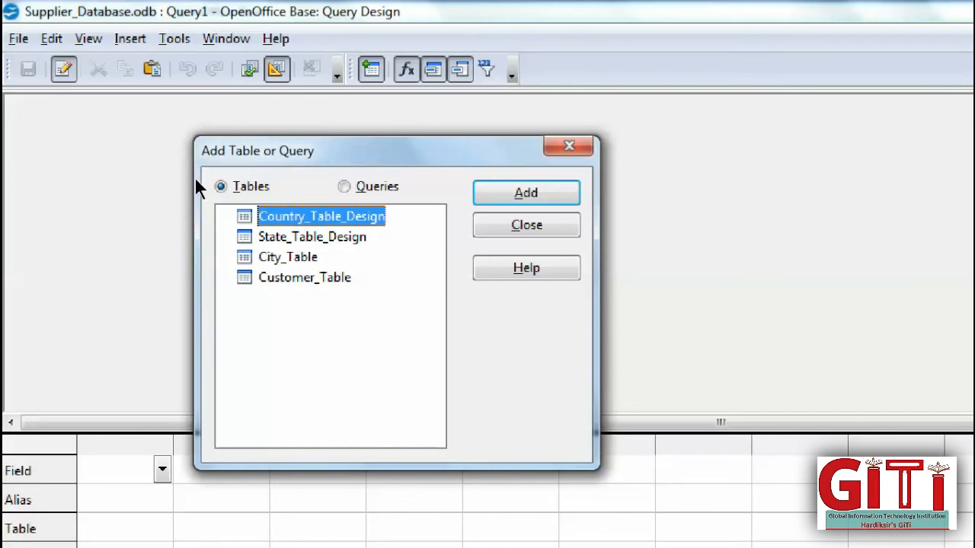
key("Down")
key("Down")
key("Down")
key("Return")
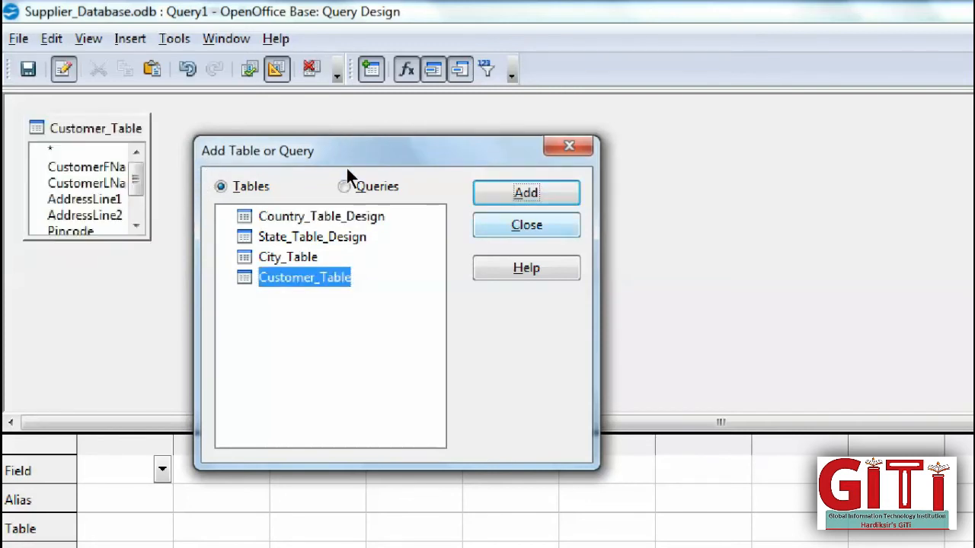
key("Up")
key("Return")
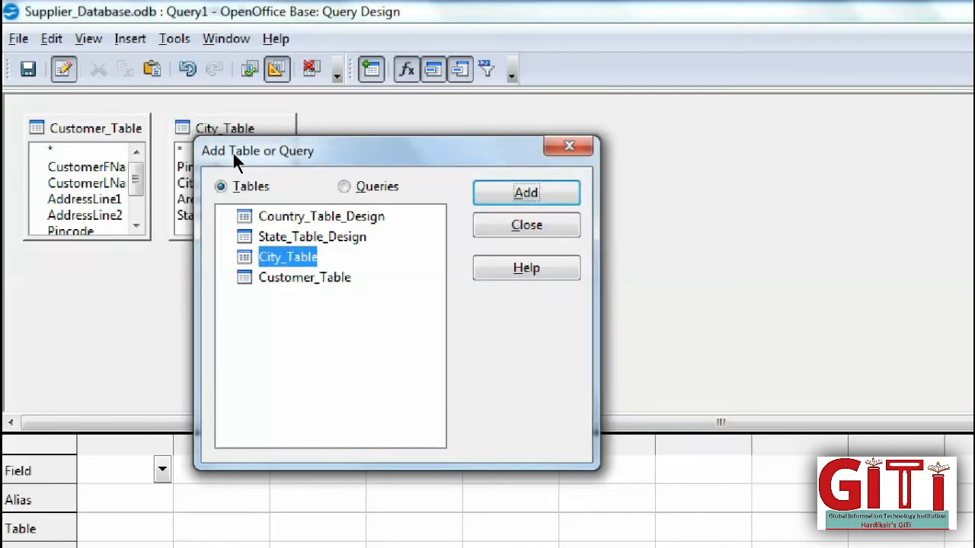
key("Up")
key("Return")
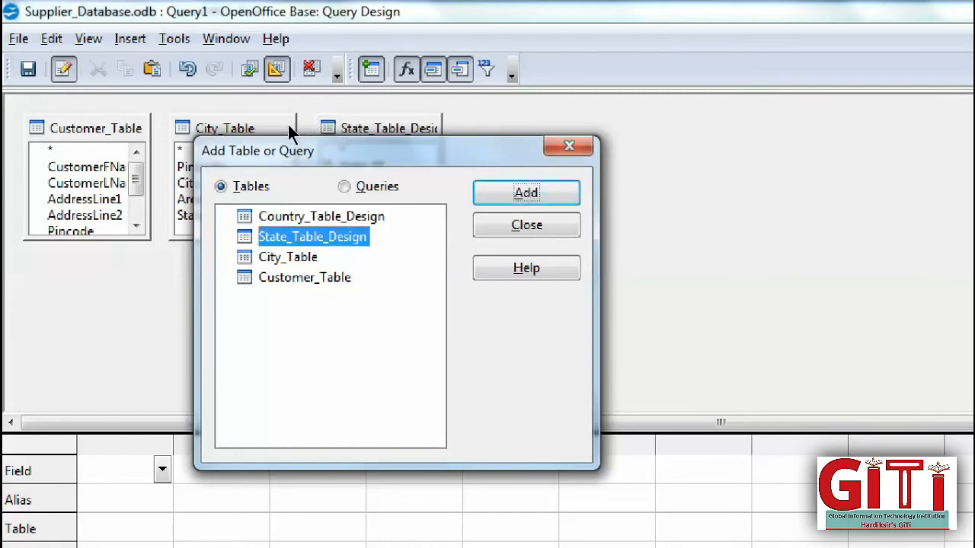
key("Up")
key("Return")
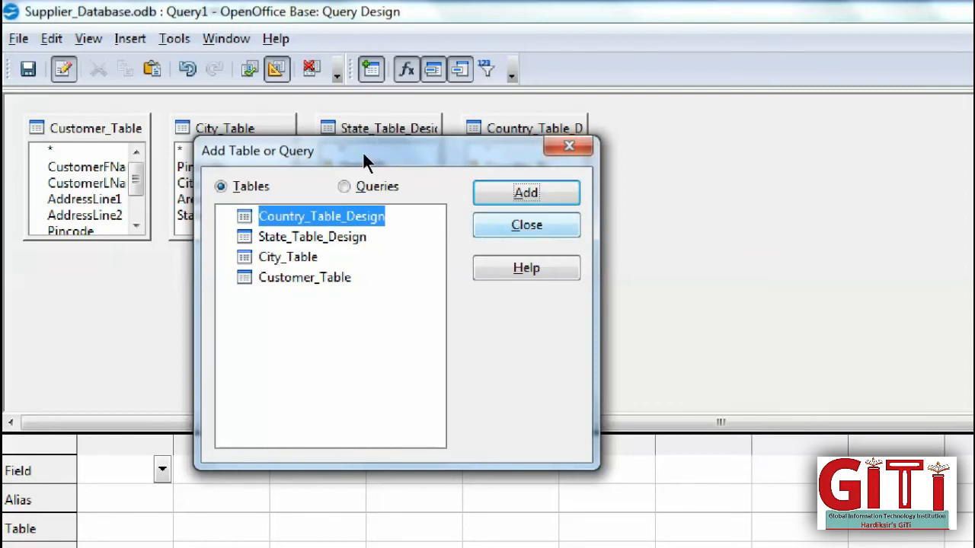
key("Escape")
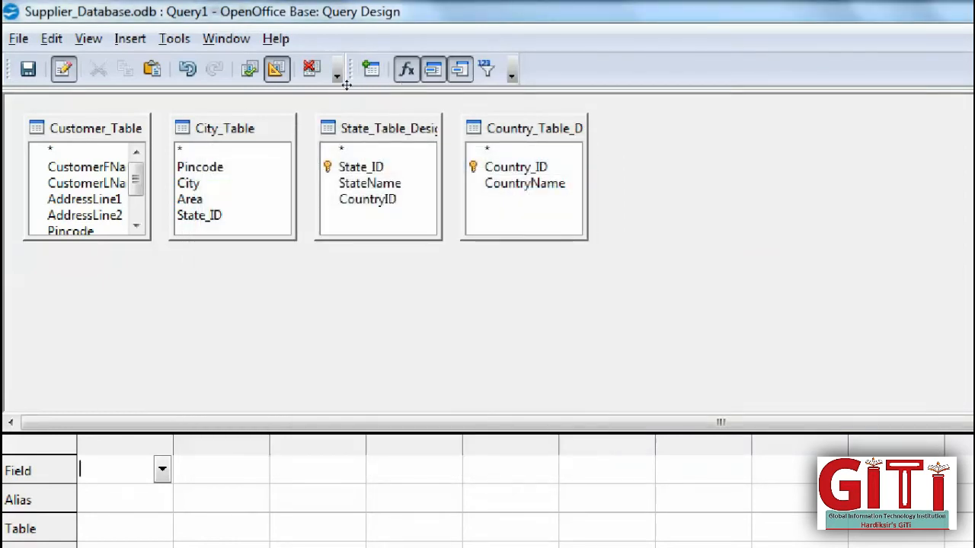
- Rearrange the table windows, joining Customer_Table–City_Table on Pincode and City_Table–State_Table_Design on State_ID
left_click_drag(685, 144, 668, 145)
left_click_drag(388, 130, 526, 154)
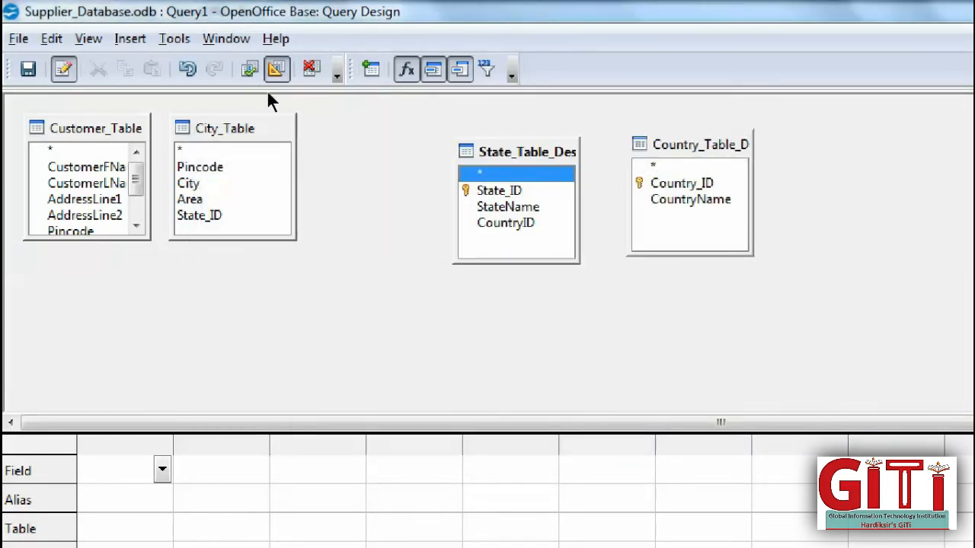
left_click_drag(224, 128, 282, 212)
left_click_drag(527, 152, 488, 131)
left_click_drag(662, 144, 665, 209)
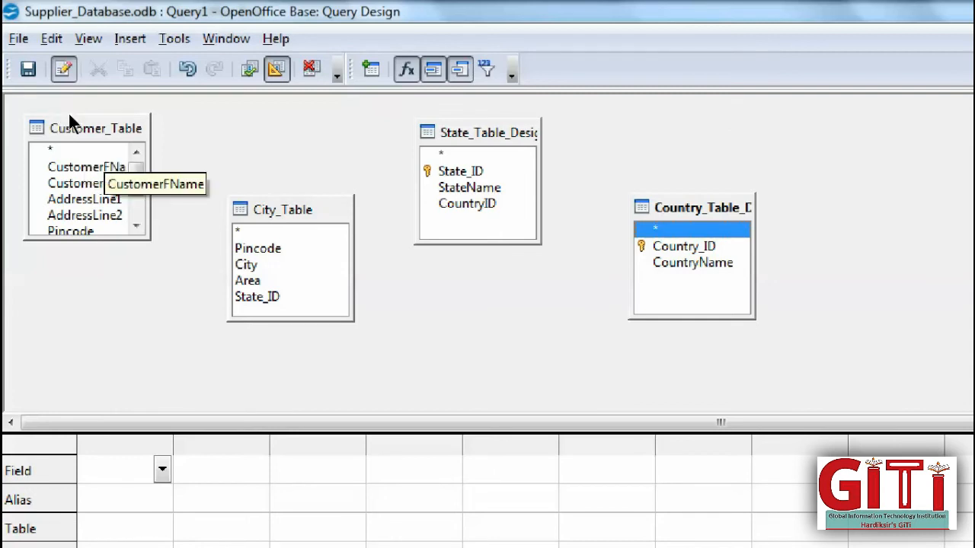
left_click_drag(61, 217, 172, 180)
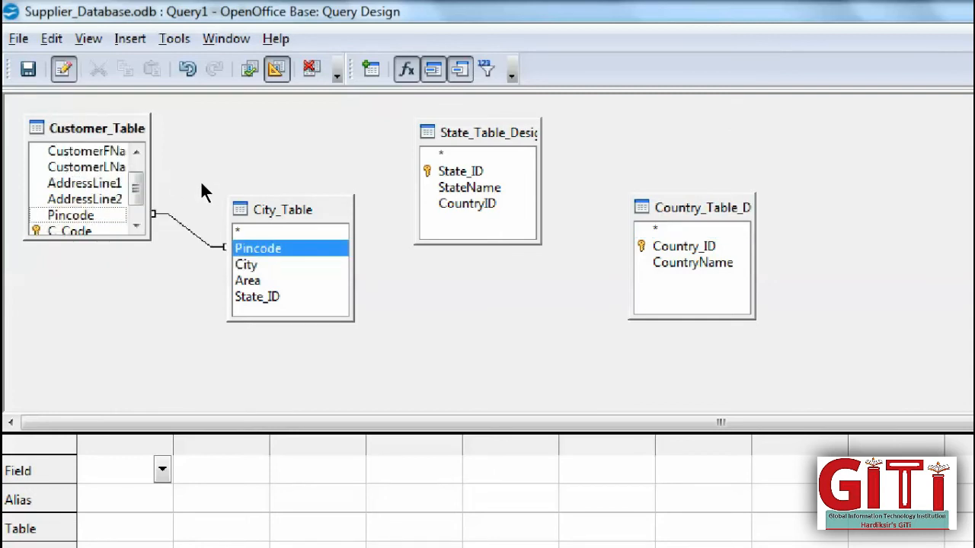
left_click_drag(257, 296, 683, 246)
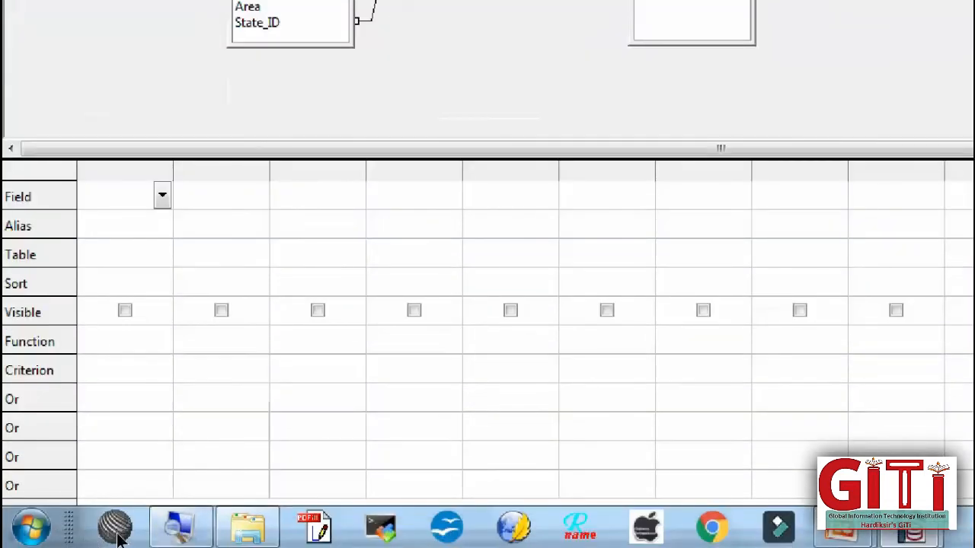
left_click(181, 527)
left_click(372, 383)
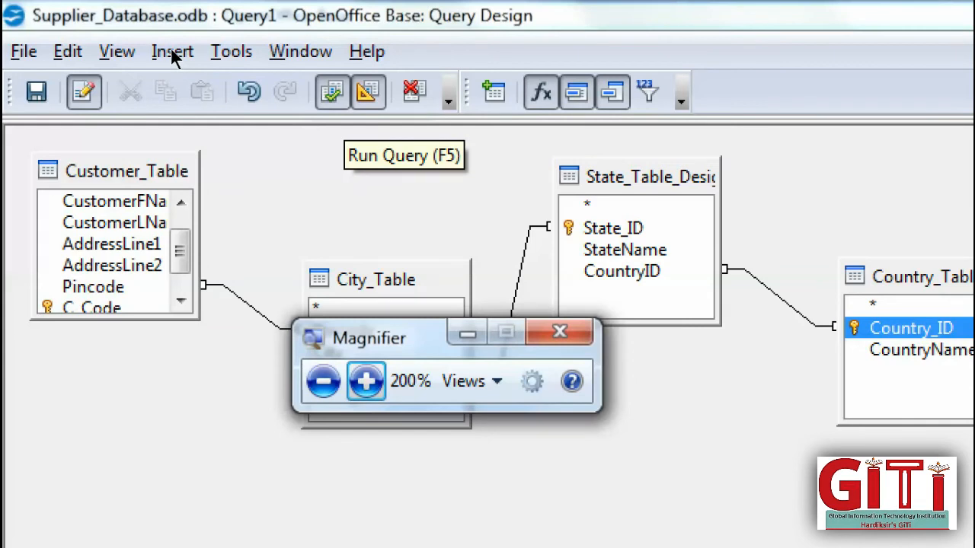
left_click(230, 53)
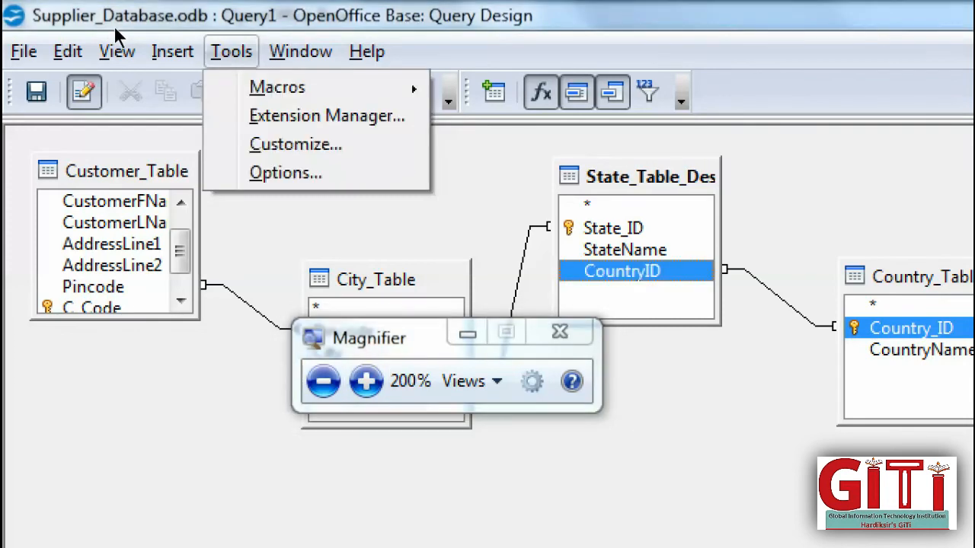
mouse_move(190, 52)
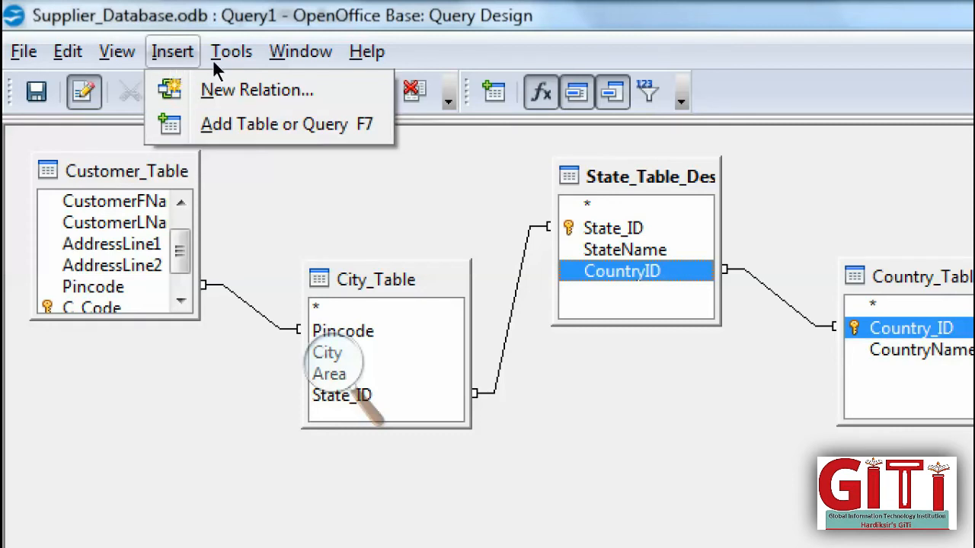
left_click(191, 74)
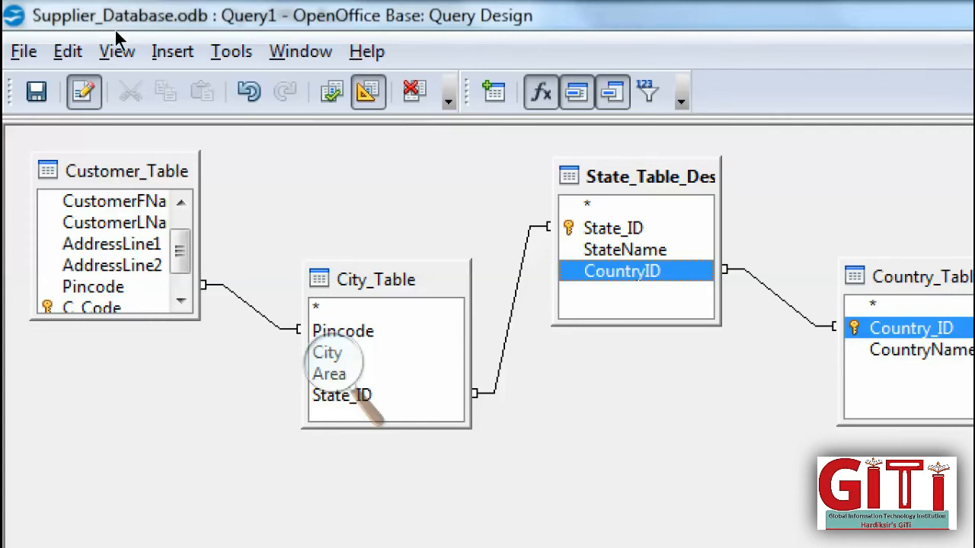
key("alt+i")
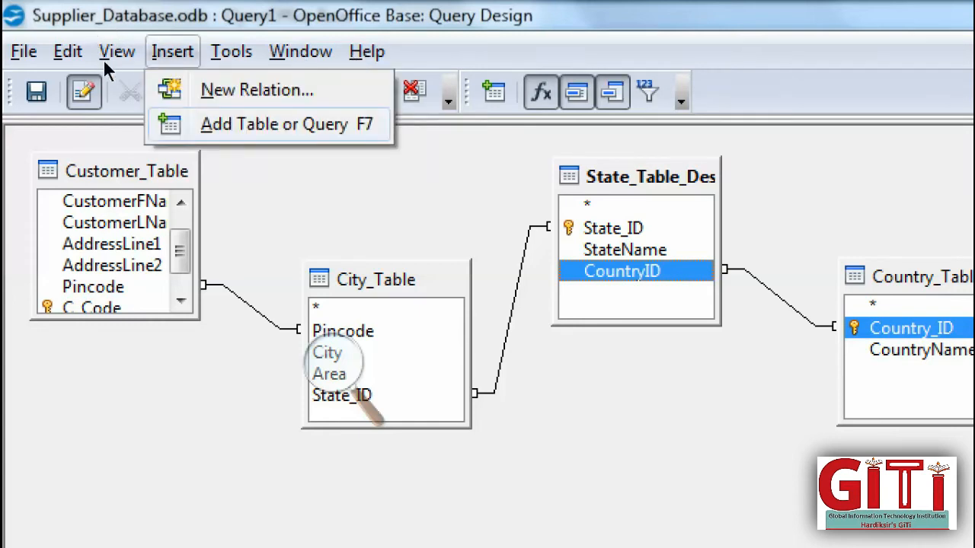
left_click(174, 54)
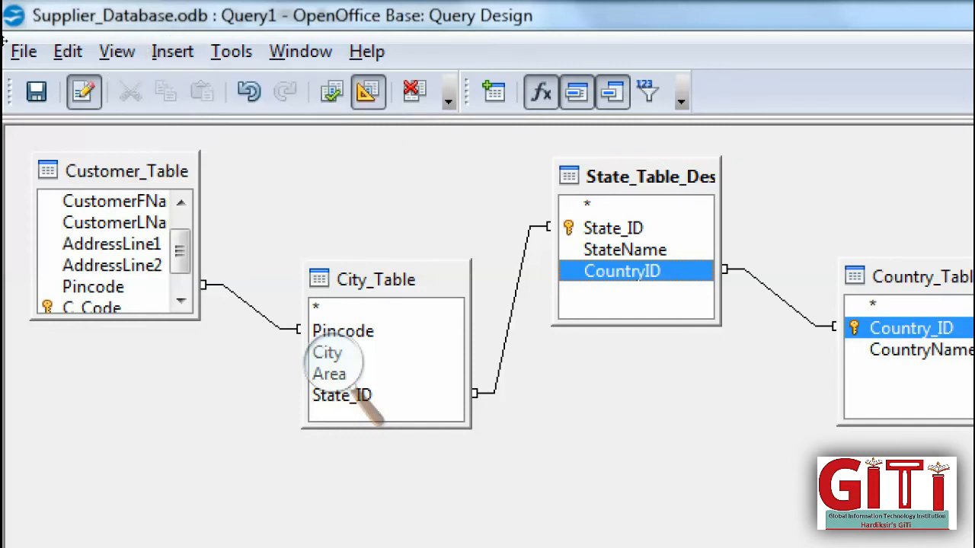
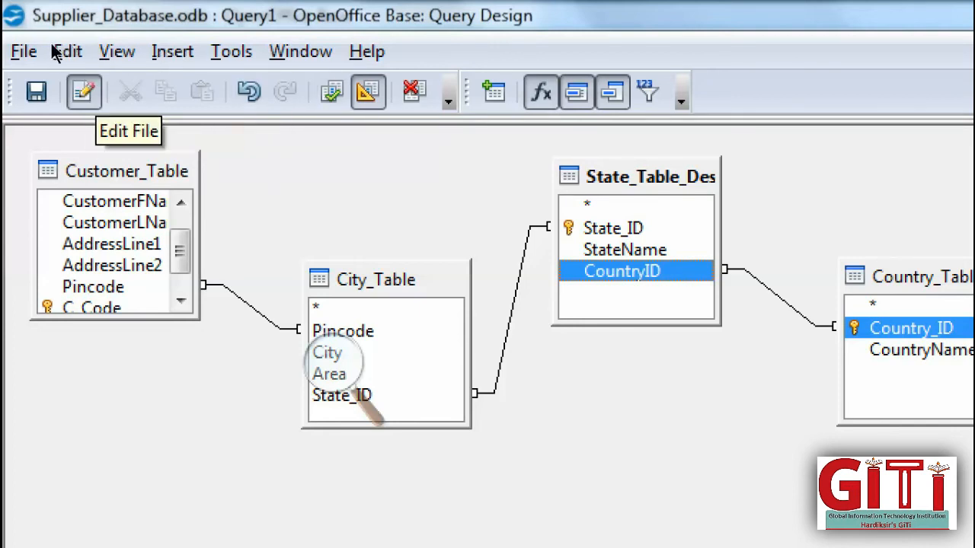
- Attempt to save the empty design, then add C_Code and CustomerLName as the first two columns
left_click(37, 92)
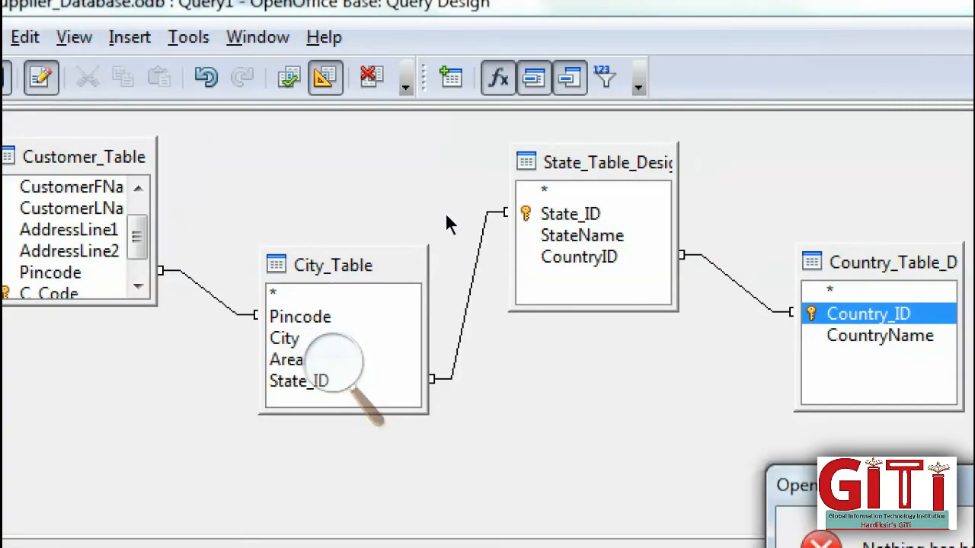
key("Return")
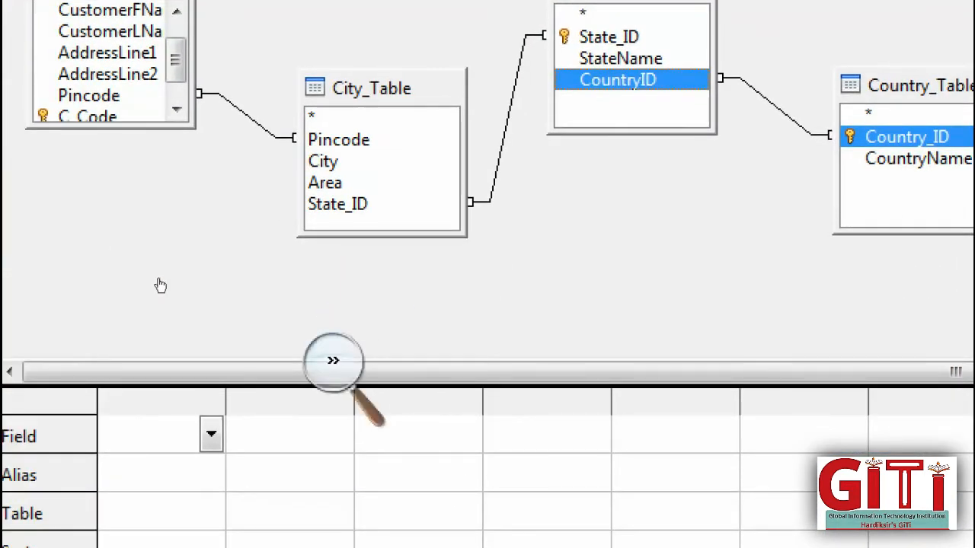
left_click(157, 284)
key("super+minus")
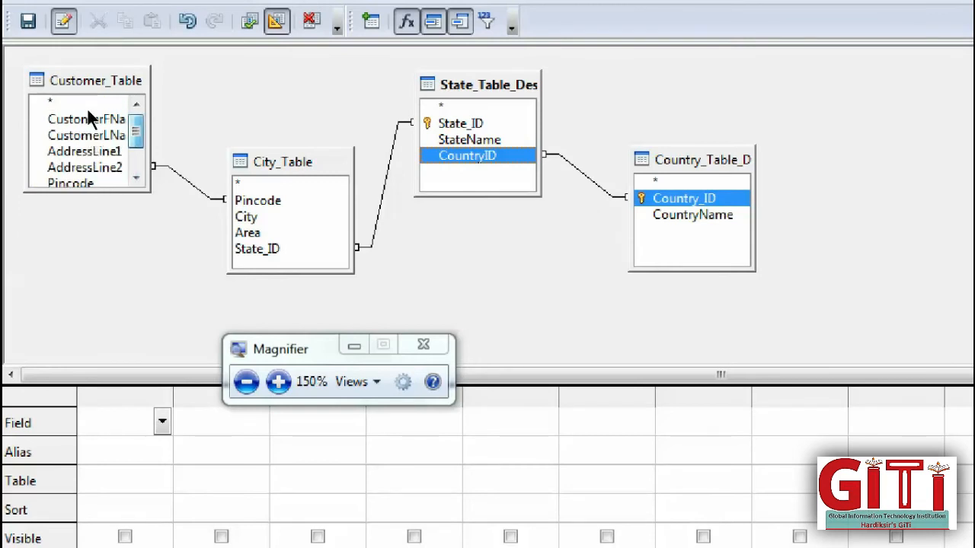
scroll(61, 134, "down", 1)
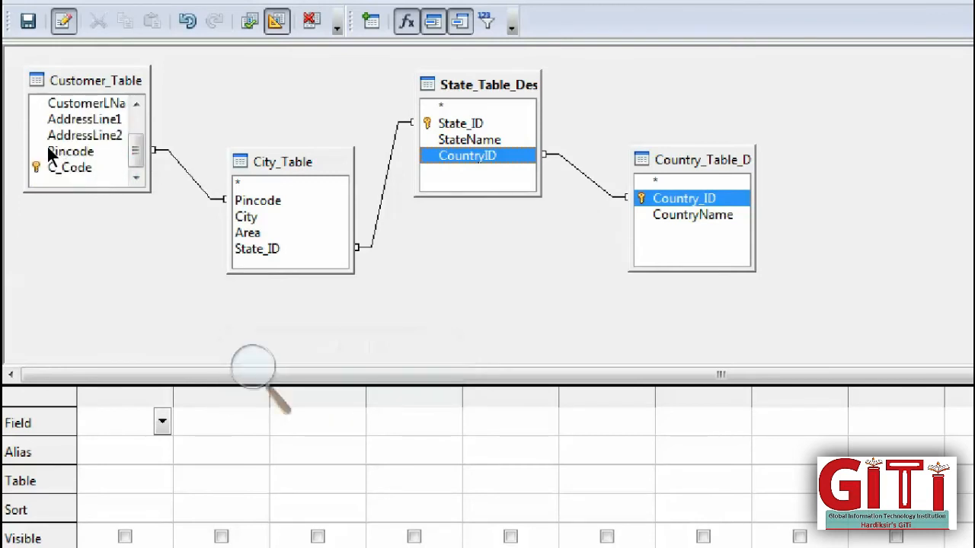
double_click(53, 167)
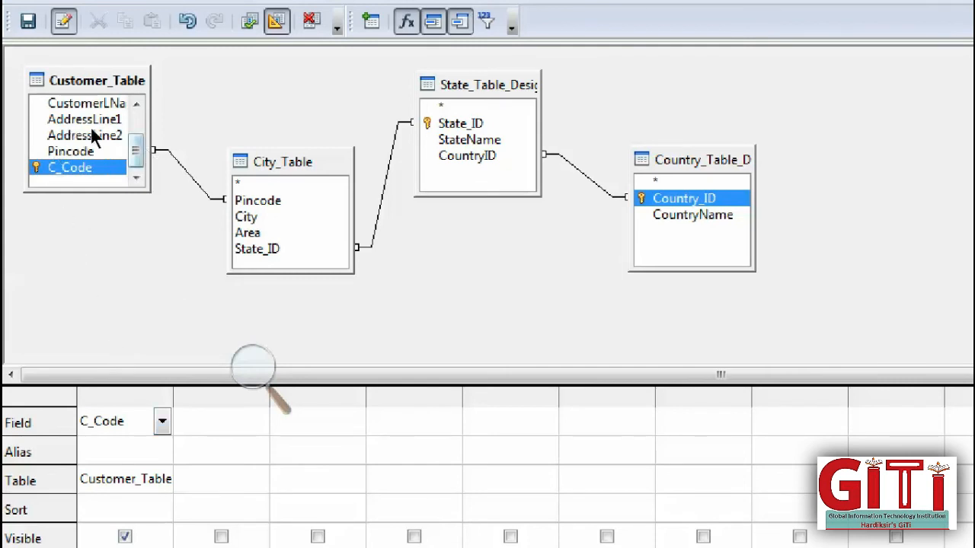
left_click_drag(55, 111, 137, 311)
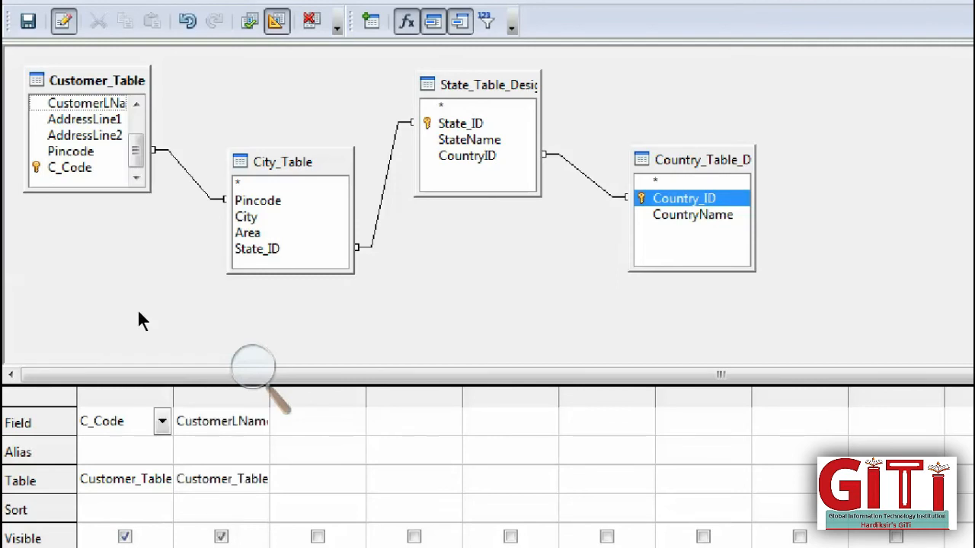
- Add AddressLine1 and AddressLine2 from Customer_Table as the third and fourth columns
double_click(49, 112)
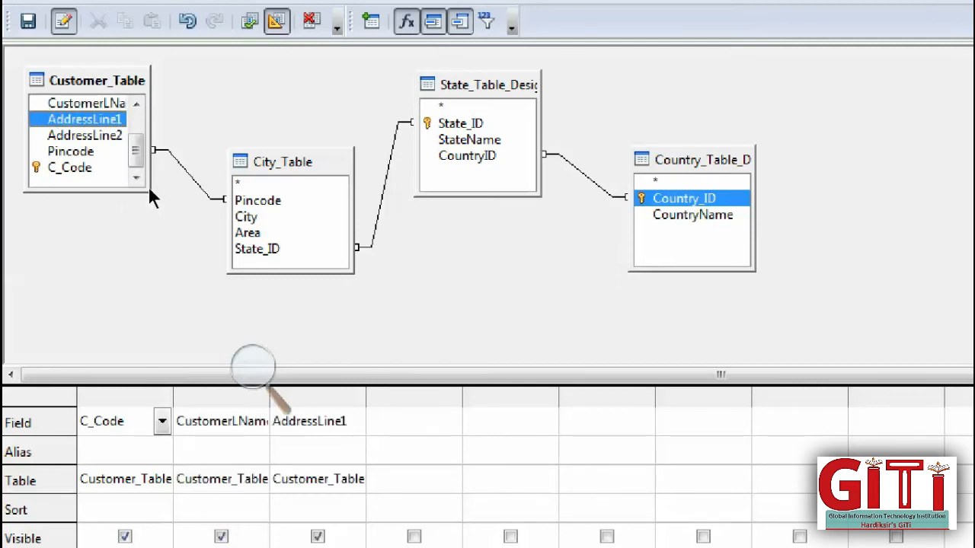
left_click(64, 135)
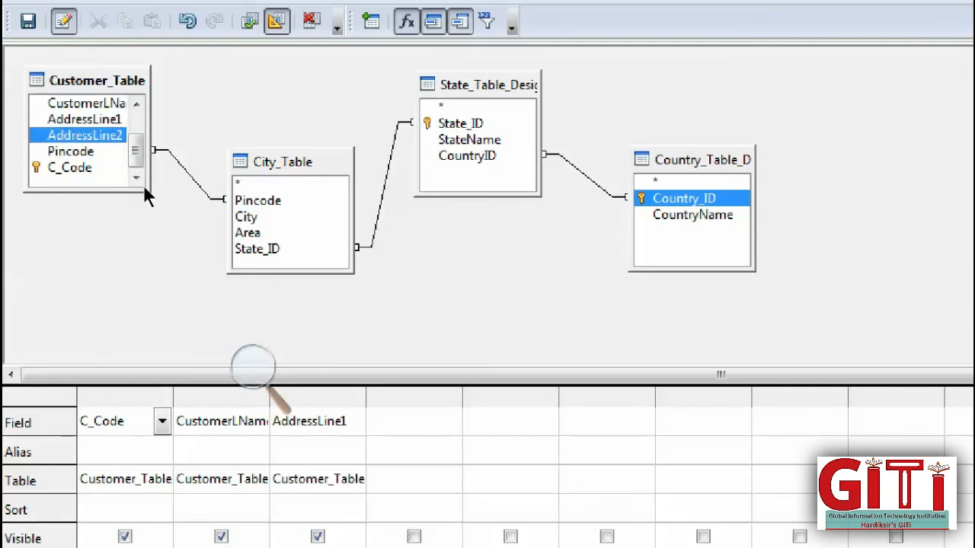
left_click(248, 298)
left_click(58, 129)
double_click(57, 131)
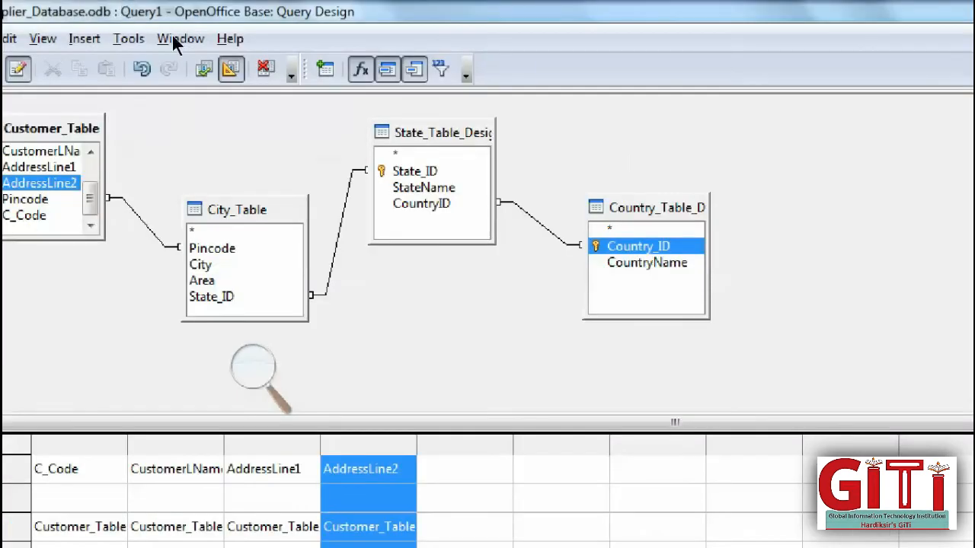
- Run the query with F5 to show an empty preview, keeping the AddressLine2 column via undo and redo
key("F5")
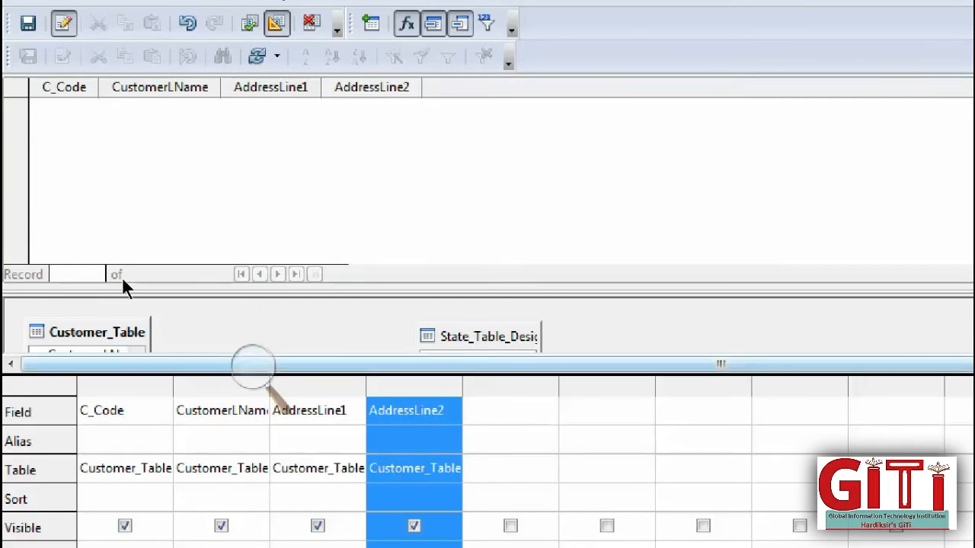
left_click_drag(125, 279, 110, 317)
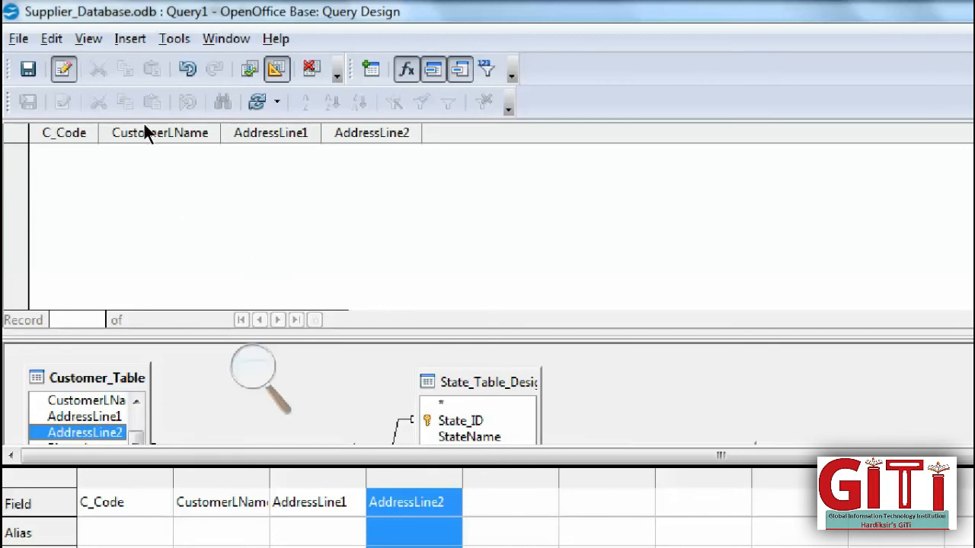
key("ctrl+z")
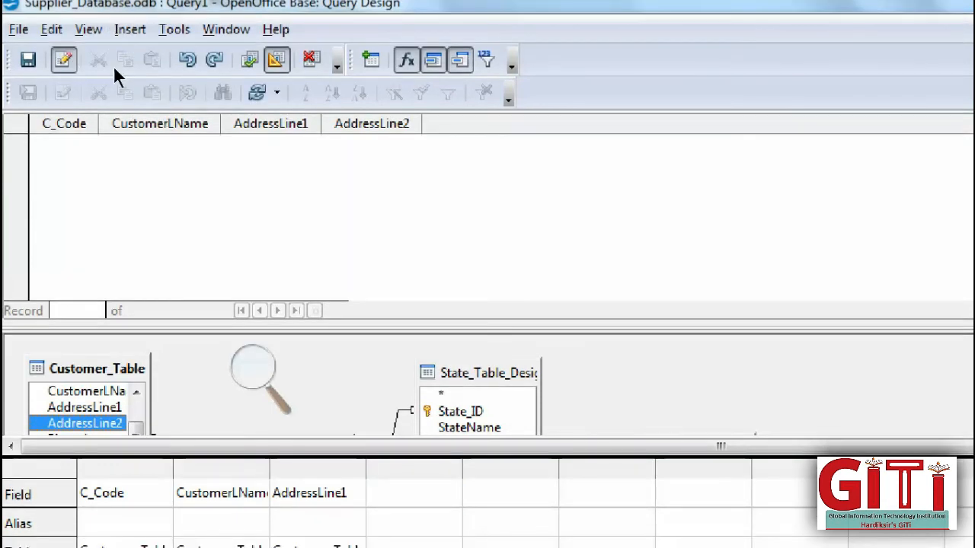
left_click(214, 59)
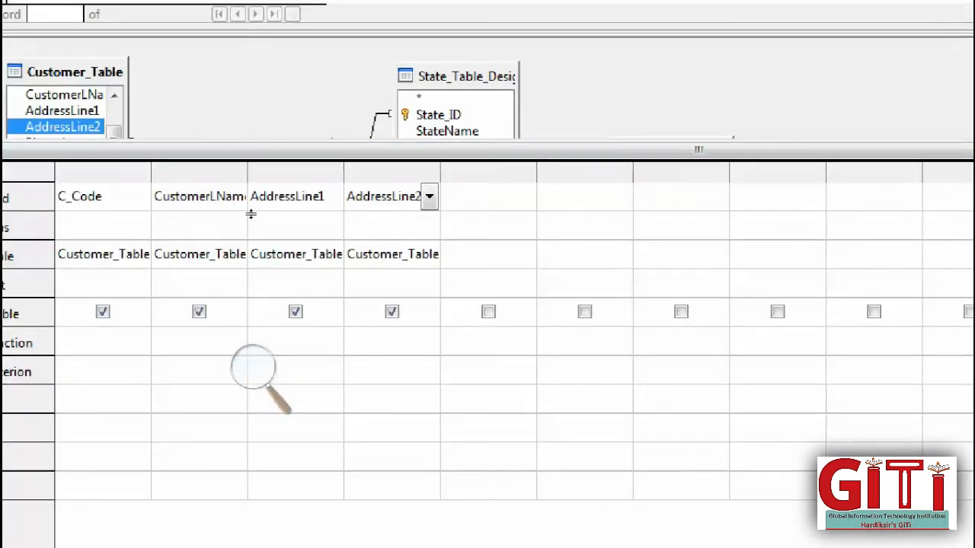
- Add City, StateName, Pincode and CountryName as further query columns
left_click_drag(251, 150, 236, 270)
double_click(224, 208)
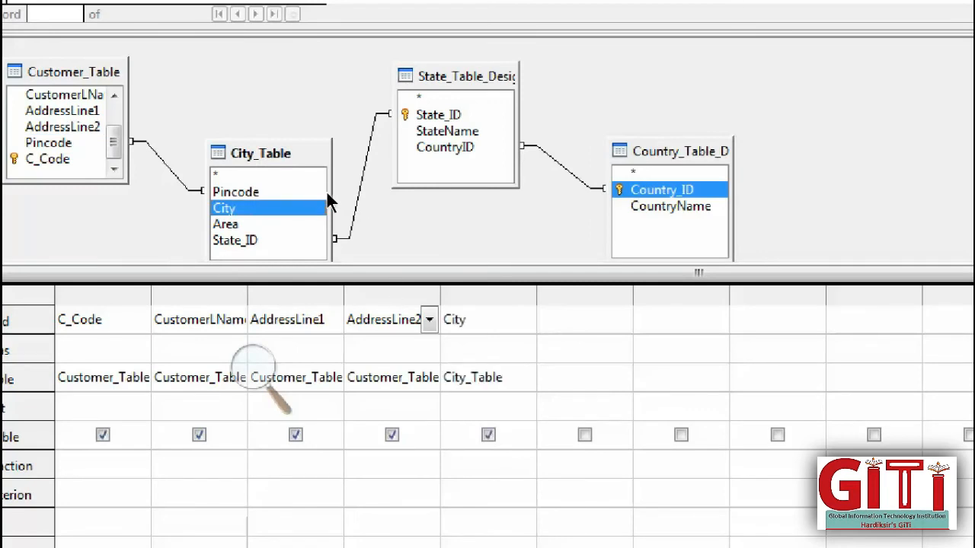
left_click(447, 131)
double_click(447, 131)
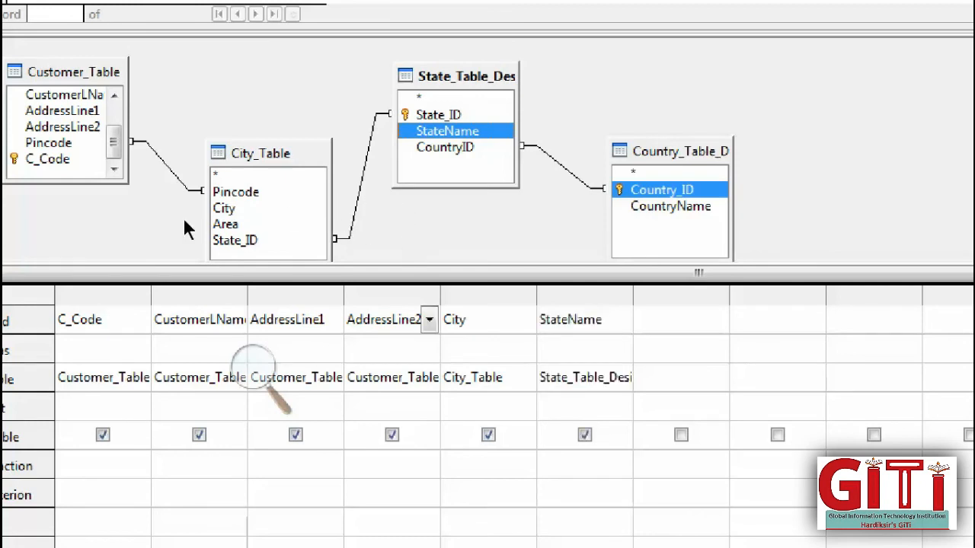
left_click(236, 192)
double_click(237, 192)
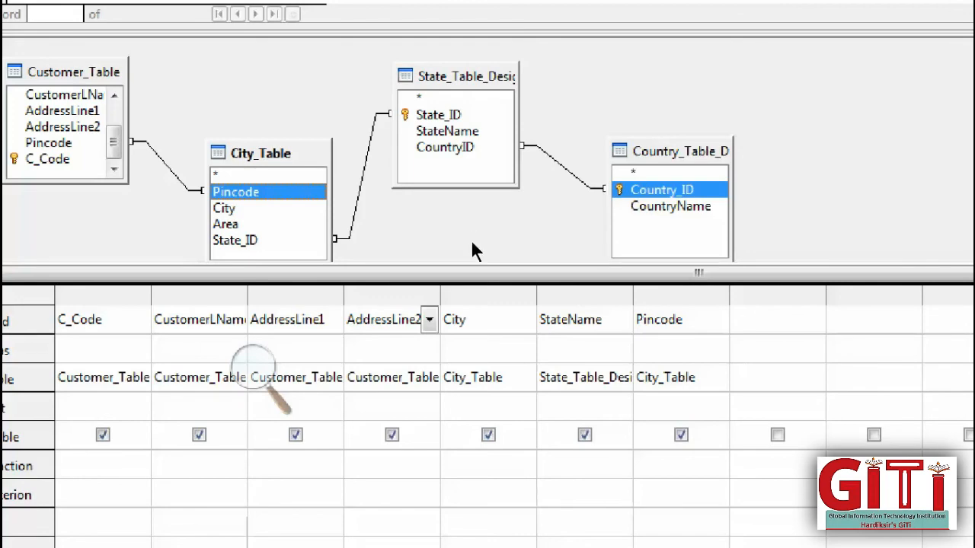
double_click(670, 205)
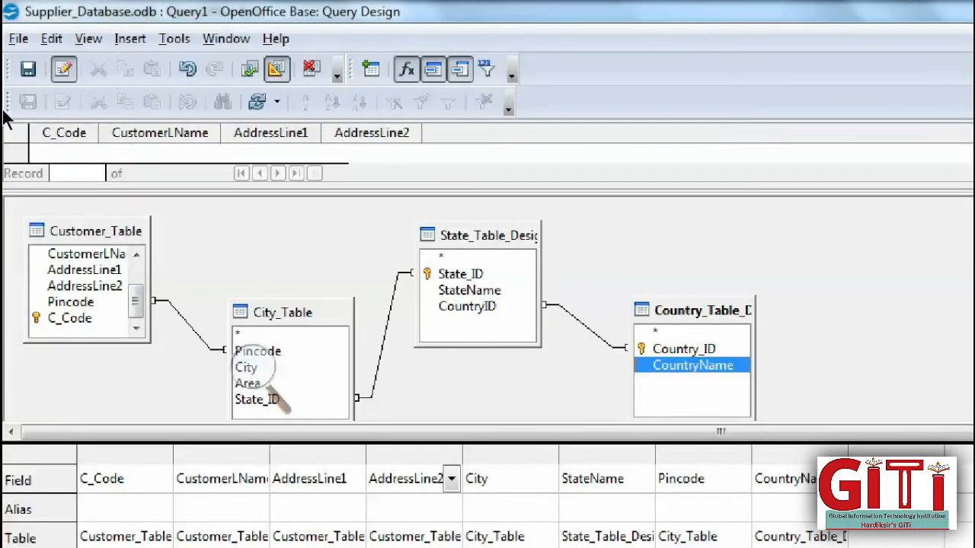
- Save the query under the name Query1 and enlarge the results preview
left_click(28, 69)
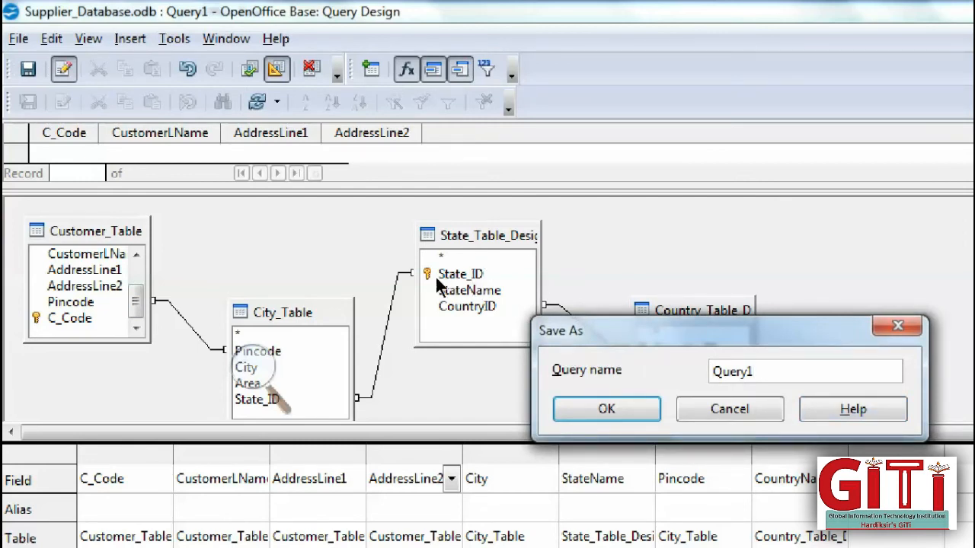
key("Return")
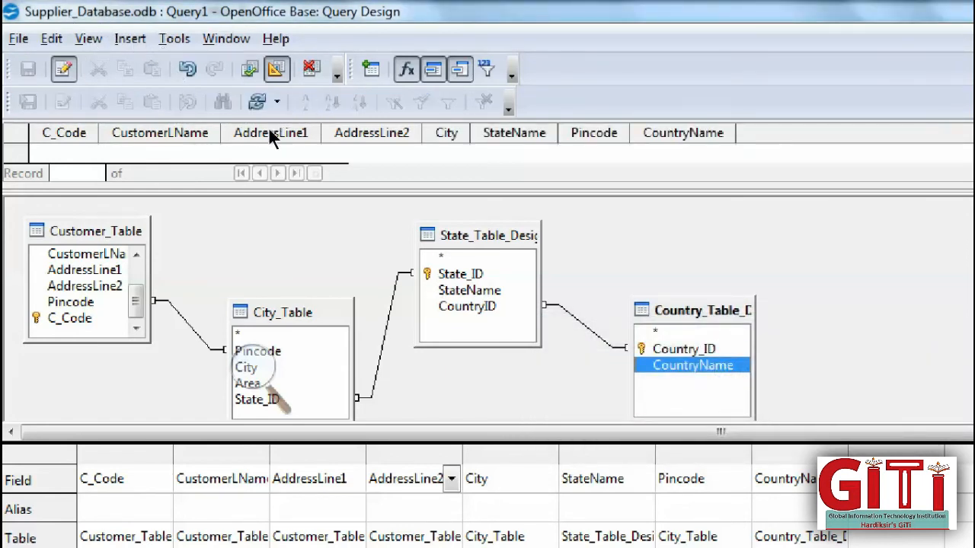
left_click_drag(255, 163, 253, 198)
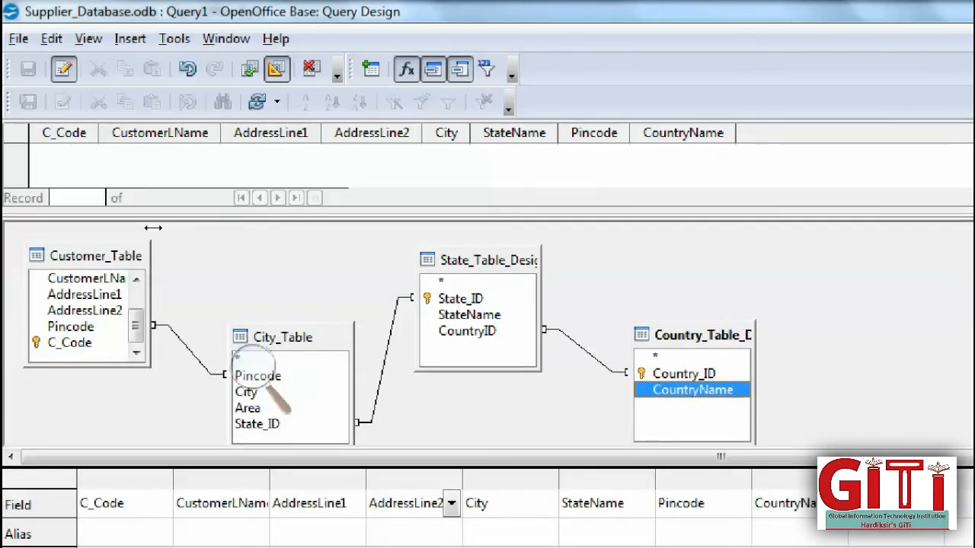
- Delete the Customer–City, City–State and State–Country joins and rerun the query, returning 44 records
right_click(190, 355)
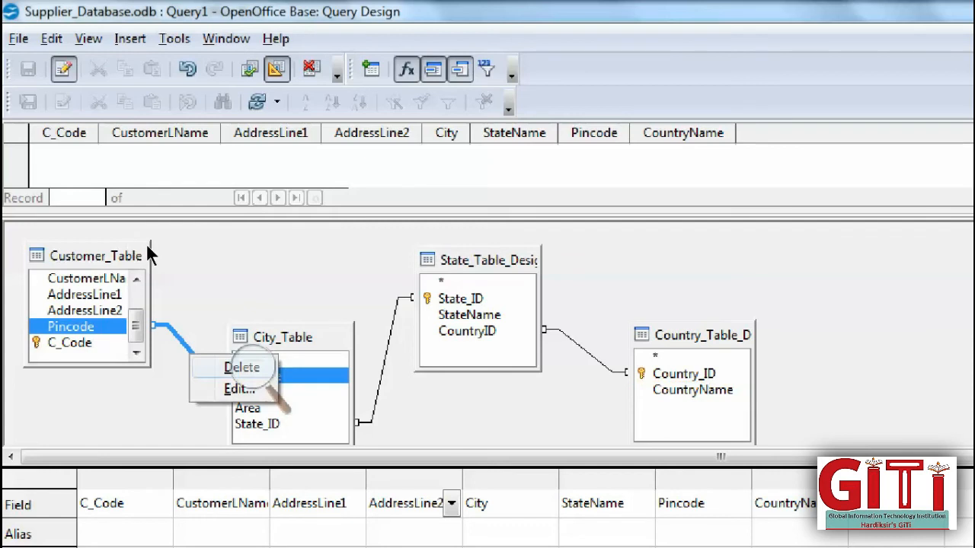
left_click(241, 367)
right_click(389, 337)
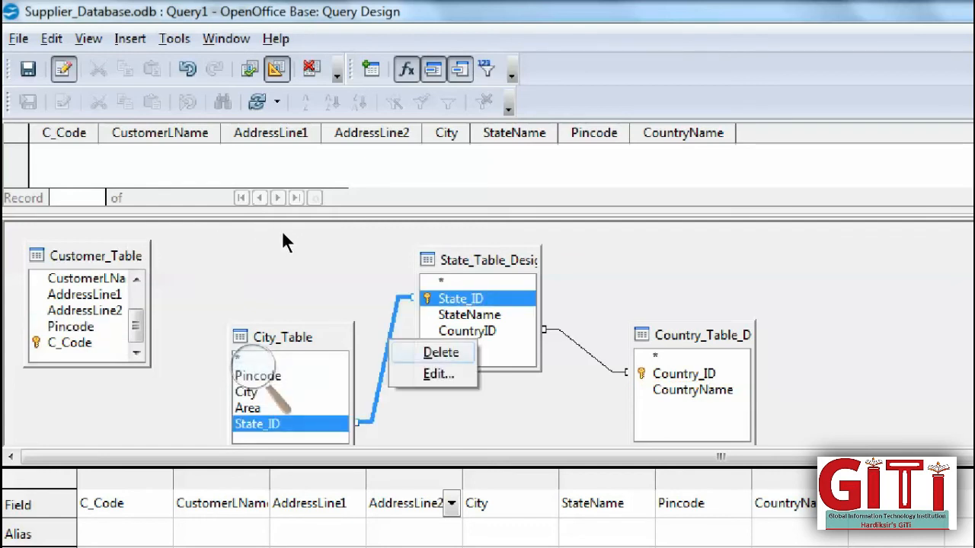
left_click(437, 351)
right_click(582, 348)
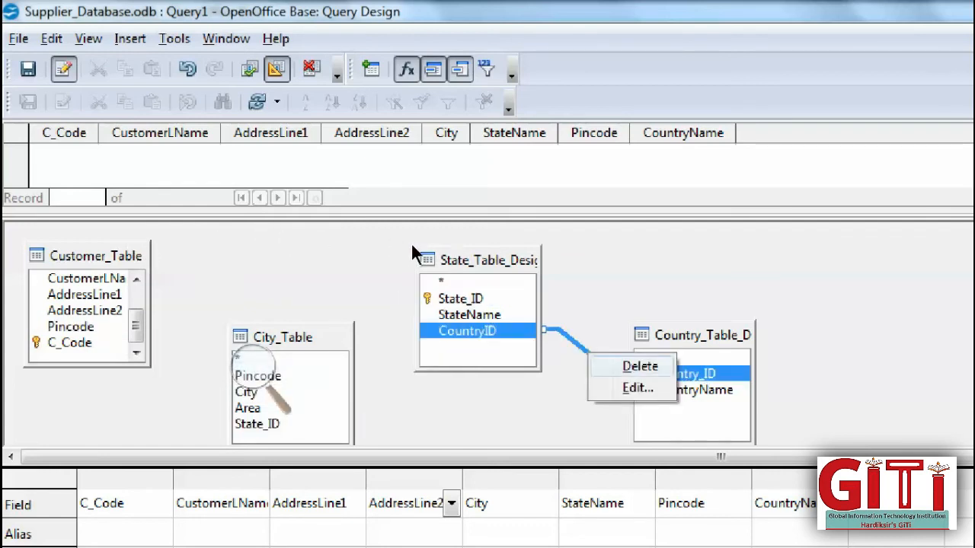
left_click(637, 365)
key("F5")
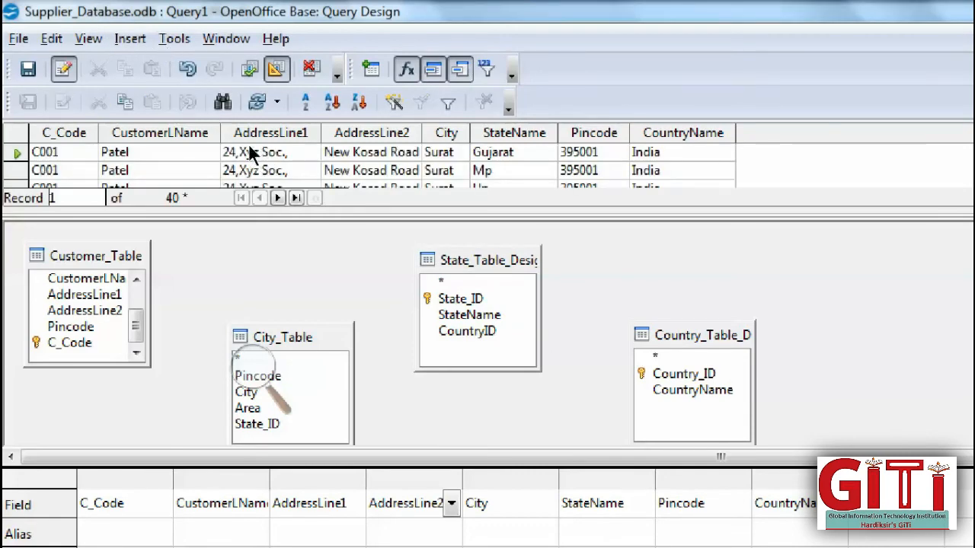
left_click_drag(242, 142, 210, 140)
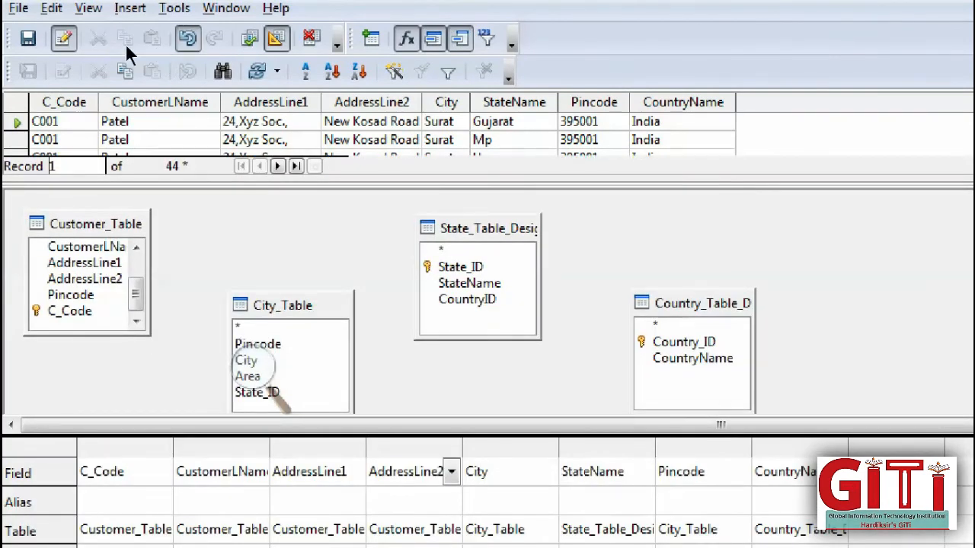
- Undo back to the four Customer_Table columns with joins restored, then rerun the query
left_click(187, 38)
left_click(187, 38)
left_click(187, 38)
left_click(187, 38)
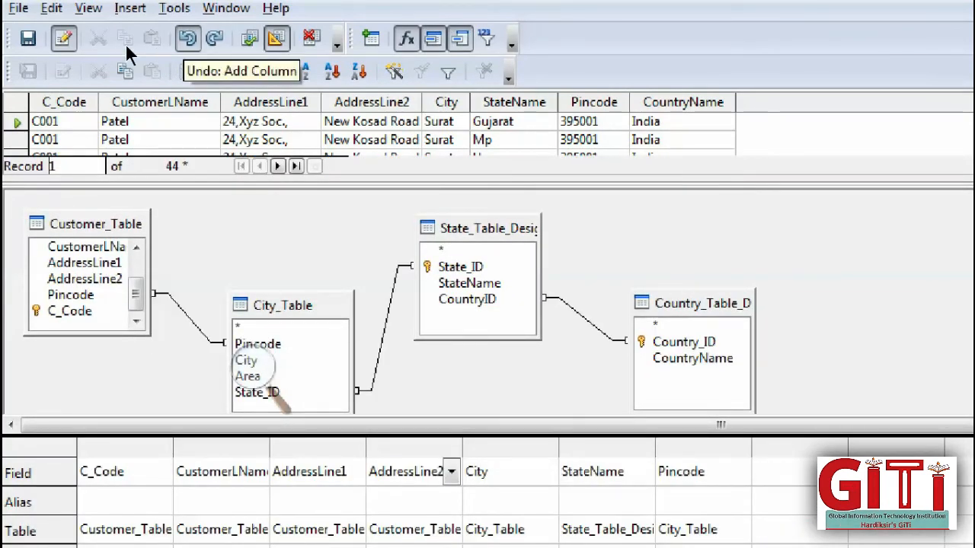
left_click(188, 38)
left_click(188, 38)
left_click(188, 38)
left_click(188, 38)
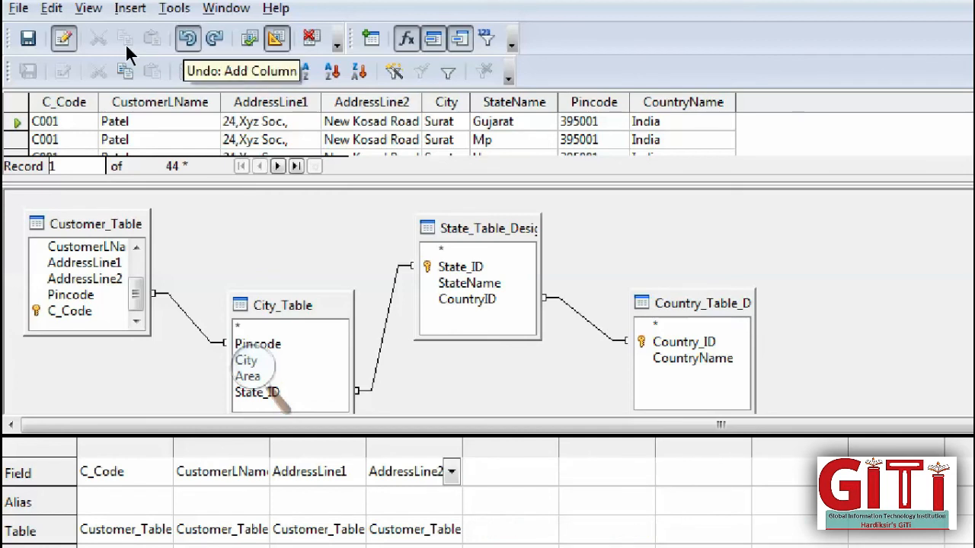
left_click(250, 38)
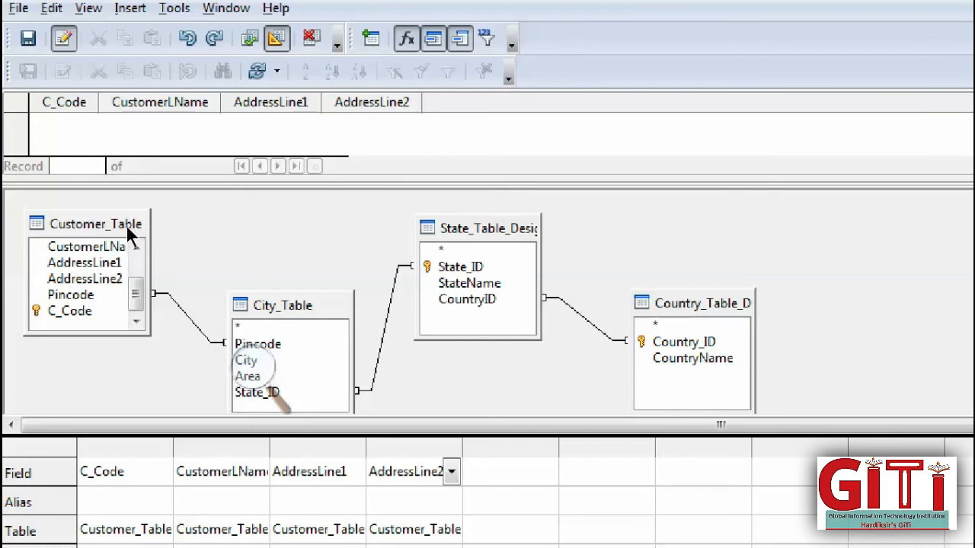
- Delete the Customer–City, City–State and State–Country joins and run the query, giving 40 rows
right_click(181, 312)
left_click(232, 324)
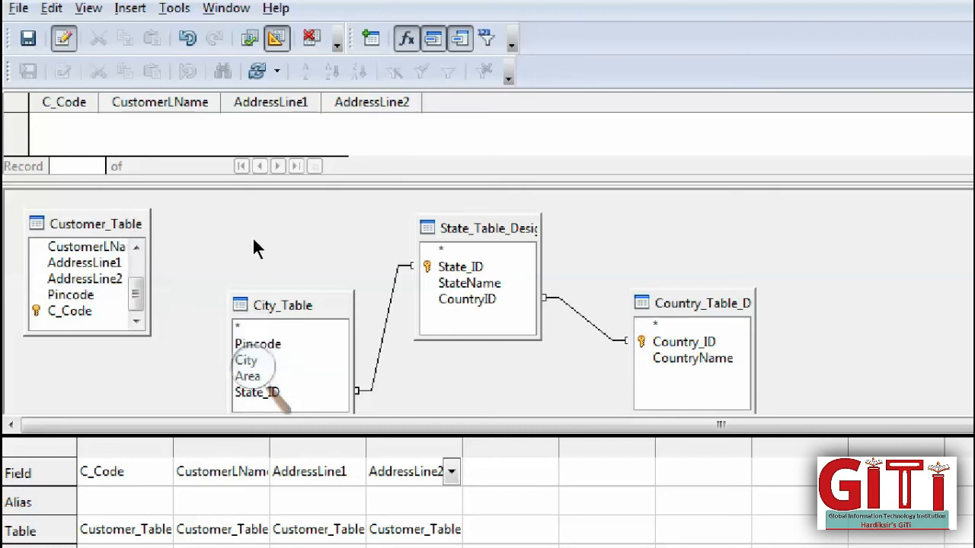
right_click(384, 330)
left_click(415, 343)
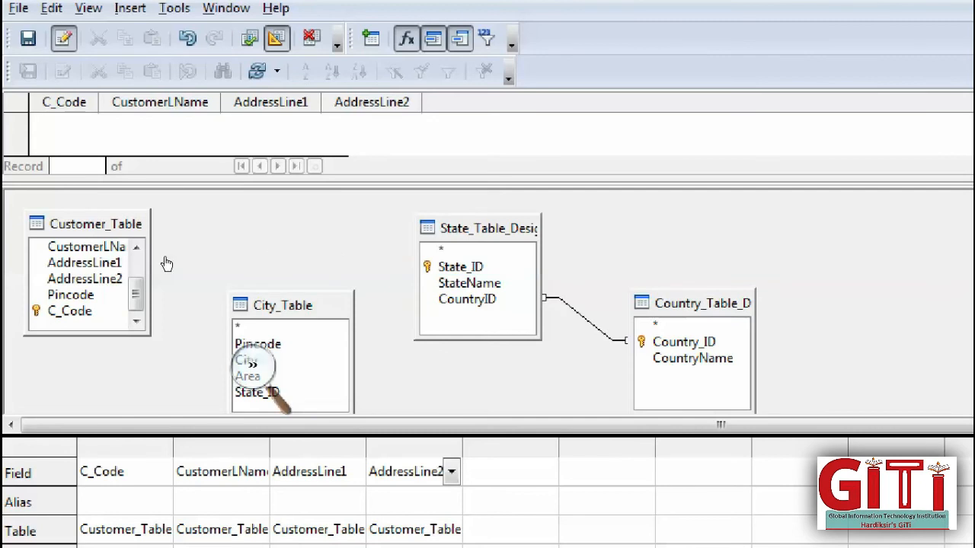
left_click(250, 368)
left_click(353, 344)
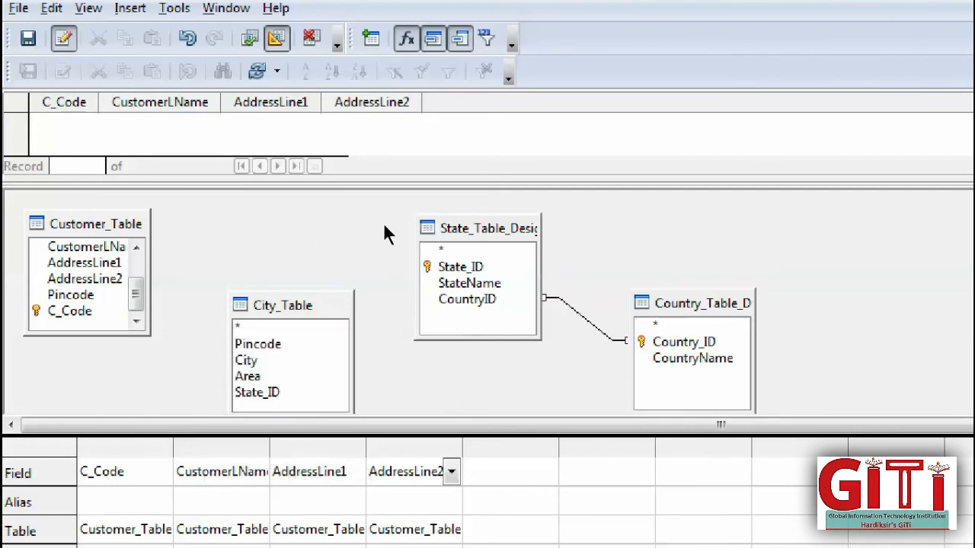
right_click(576, 313)
left_click(627, 320)
left_click(250, 41)
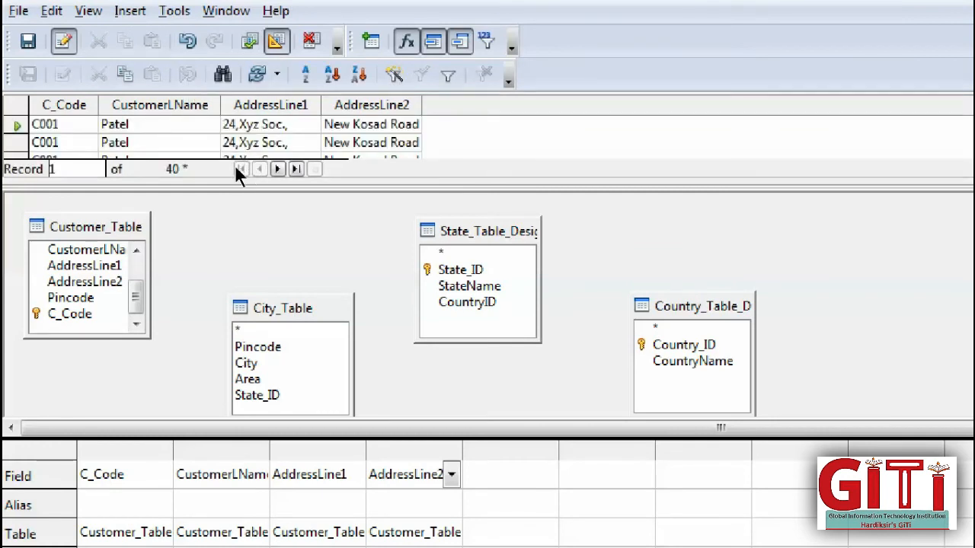
left_click_drag(233, 143, 219, 189)
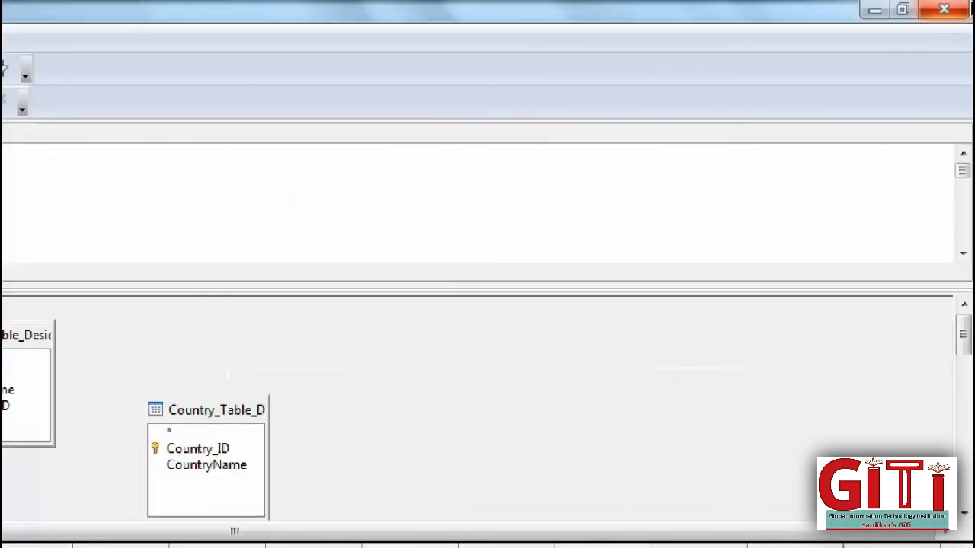
- Close the Query1 design, answering the save prompt, and go back to the Queries list
left_click(944, 9)
key("Return")
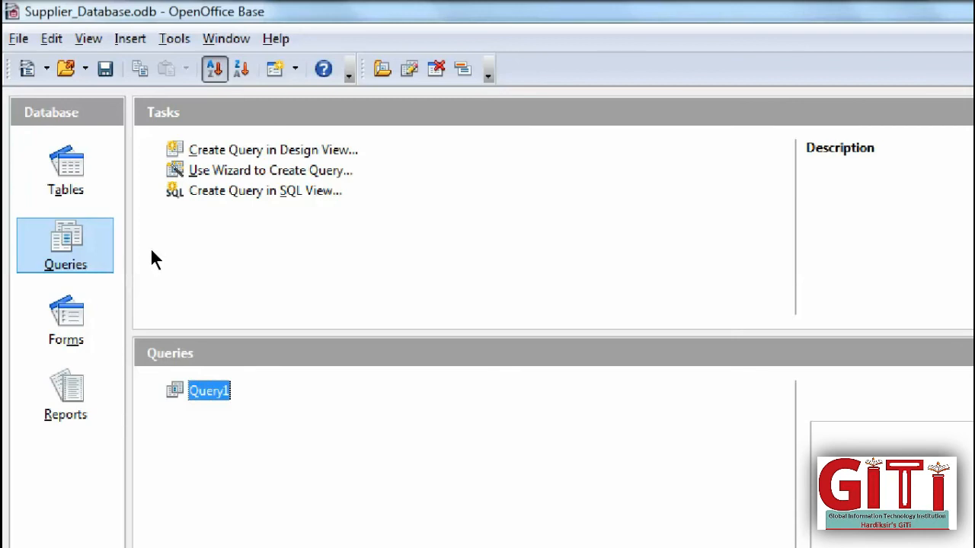
left_click(44, 166)
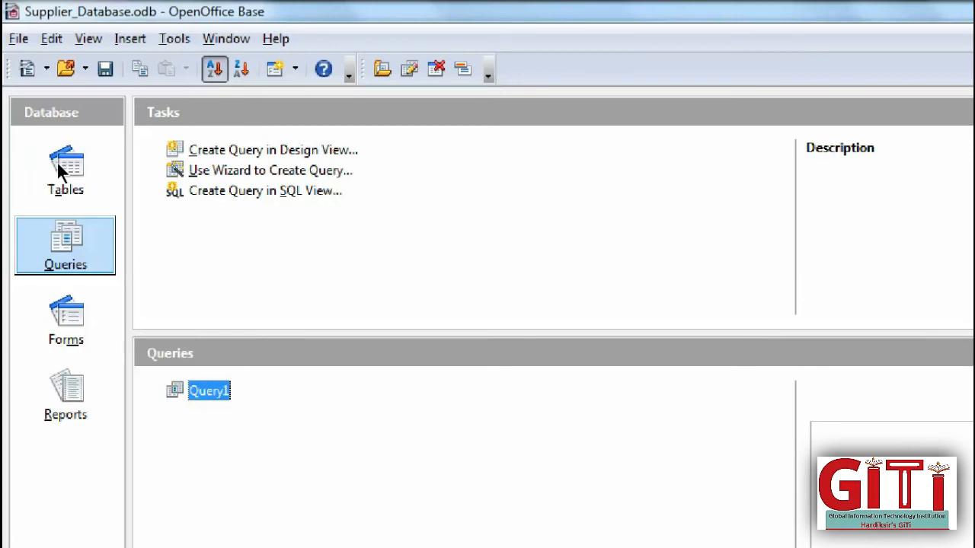
left_click(175, 38)
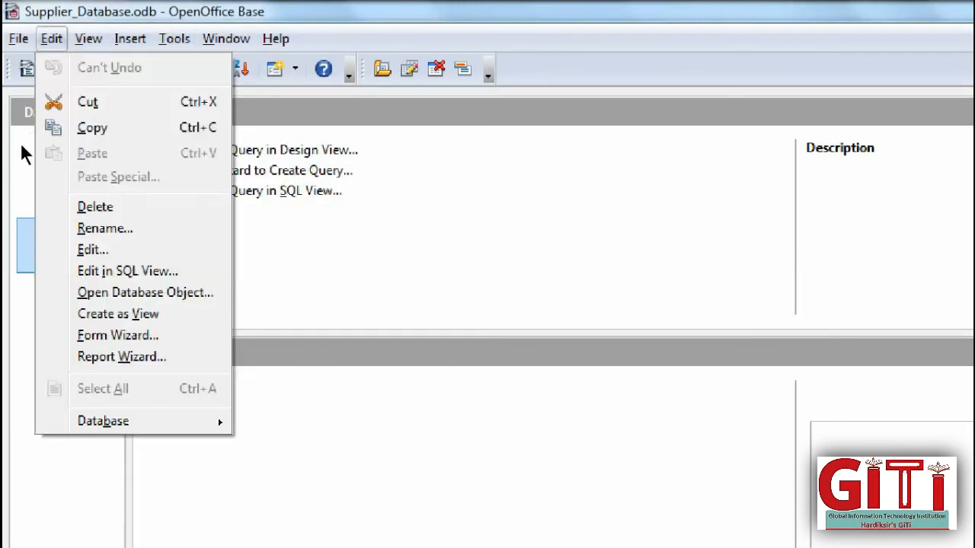
- Create a Design View query and add Country_Table_Design, State_Table_Design, City_Table and Customer_Table
left_click(16, 175)
key("Up")
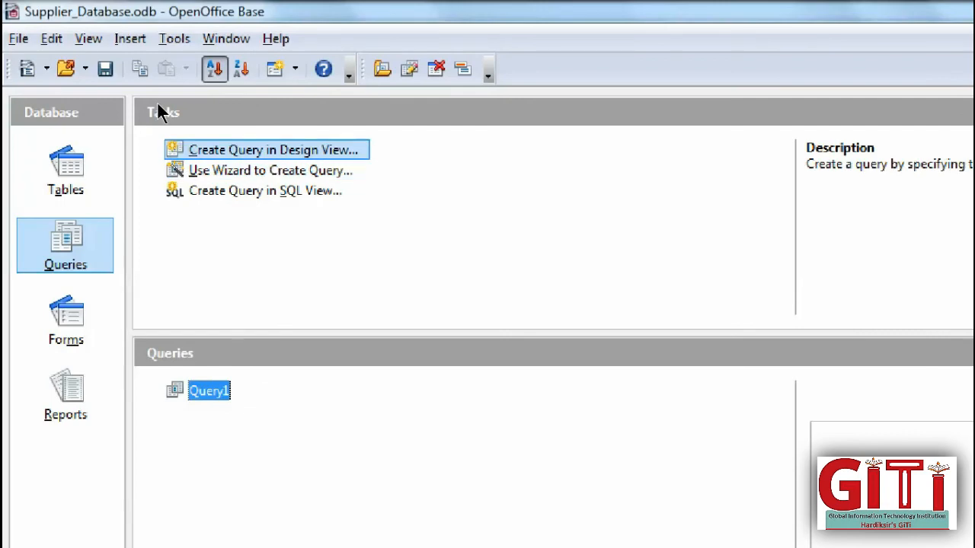
key("Return")
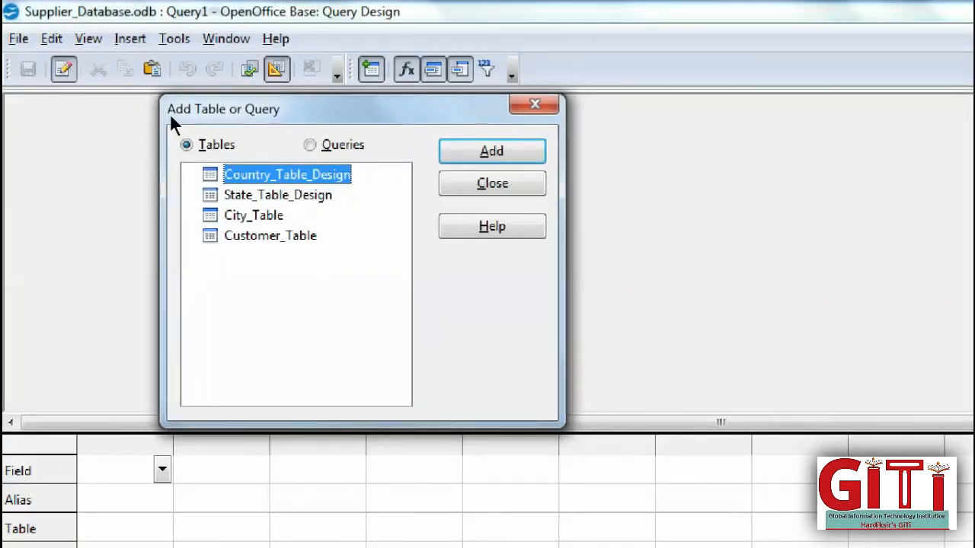
key("alt+q")
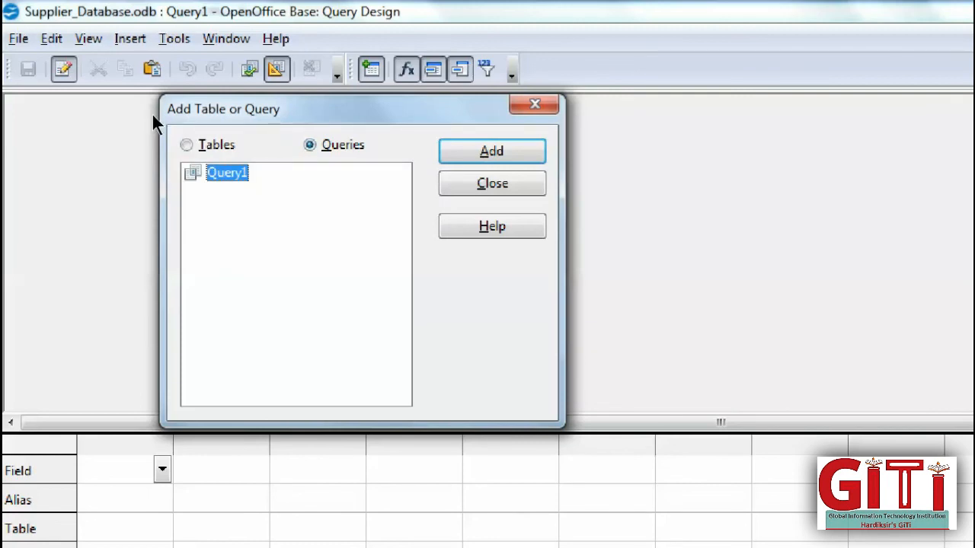
key("alt+t")
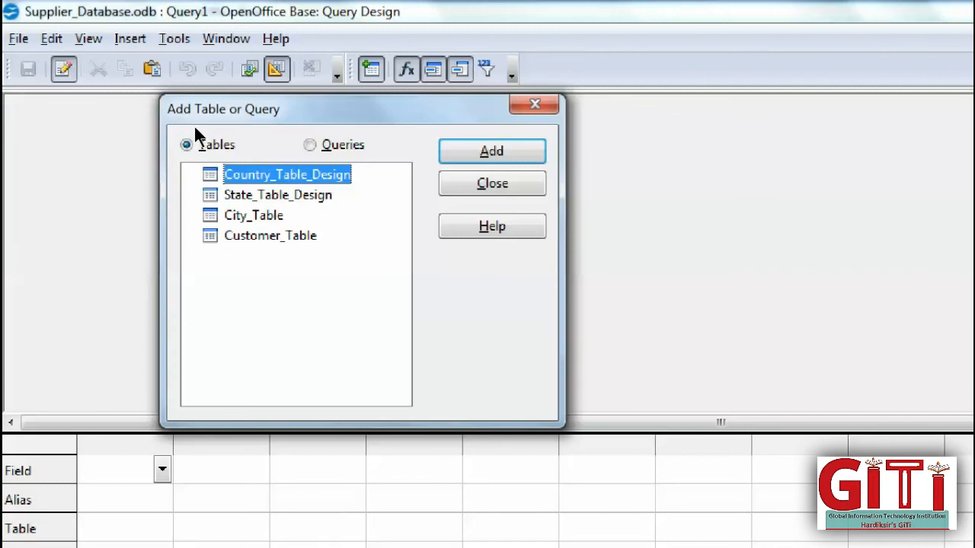
key("Return")
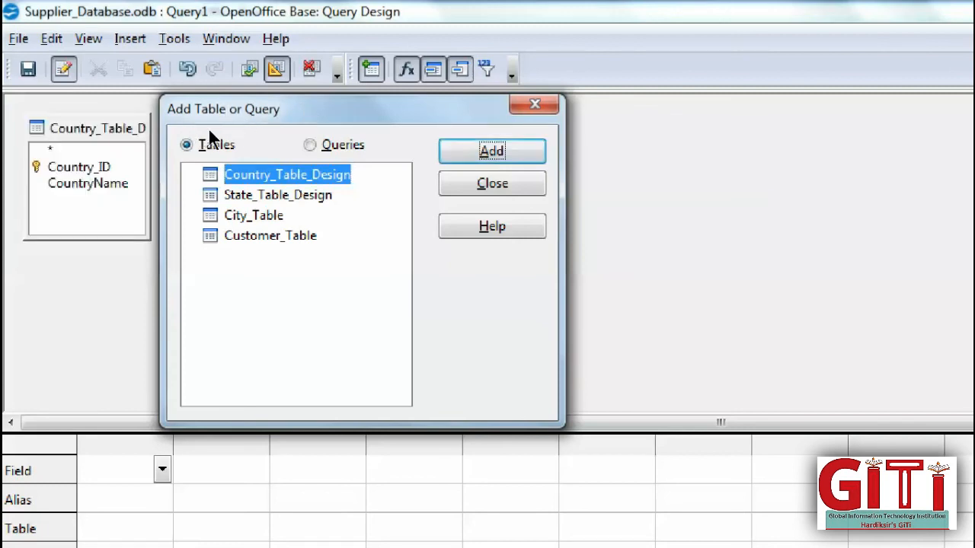
key("Down")
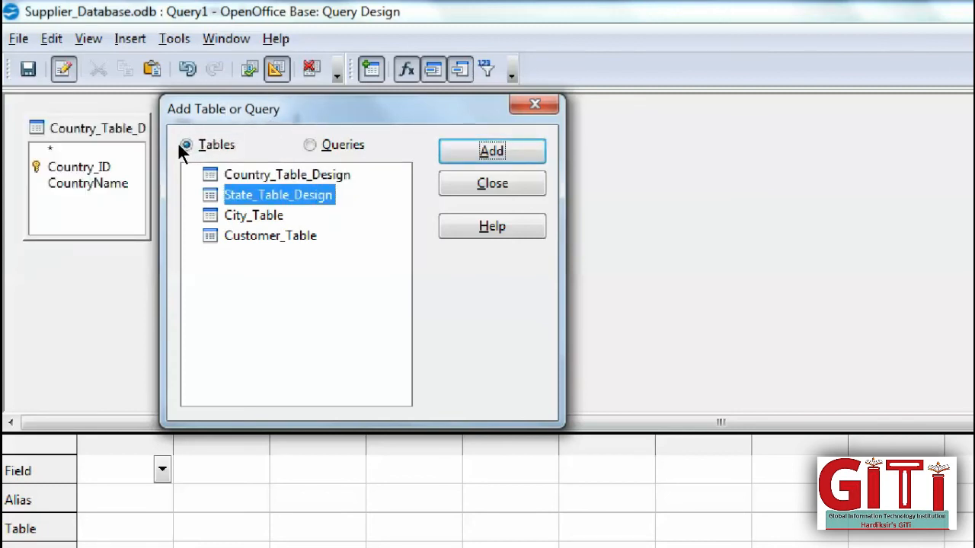
key("Down")
key("Down")
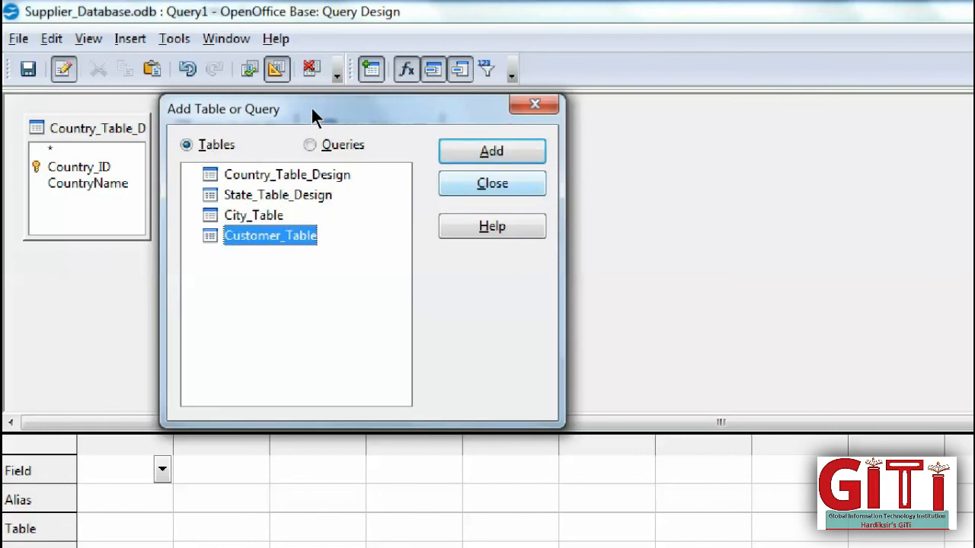
key("Return")
key("Escape")
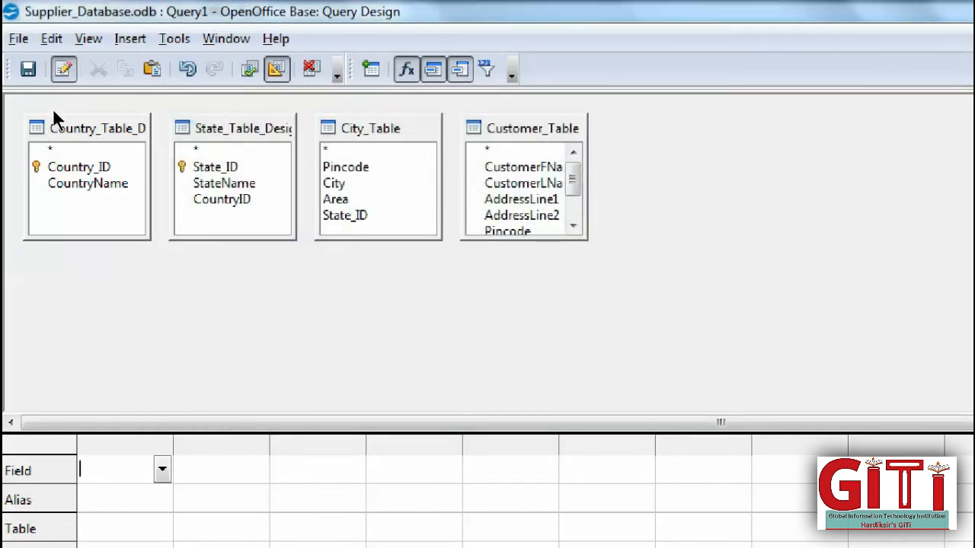
- Add C_Code, CustomerFName and CustomerLName from Customer_Table as the first three columns
left_click_drag(577, 188, 576, 165)
double_click(529, 213)
left_click(545, 166)
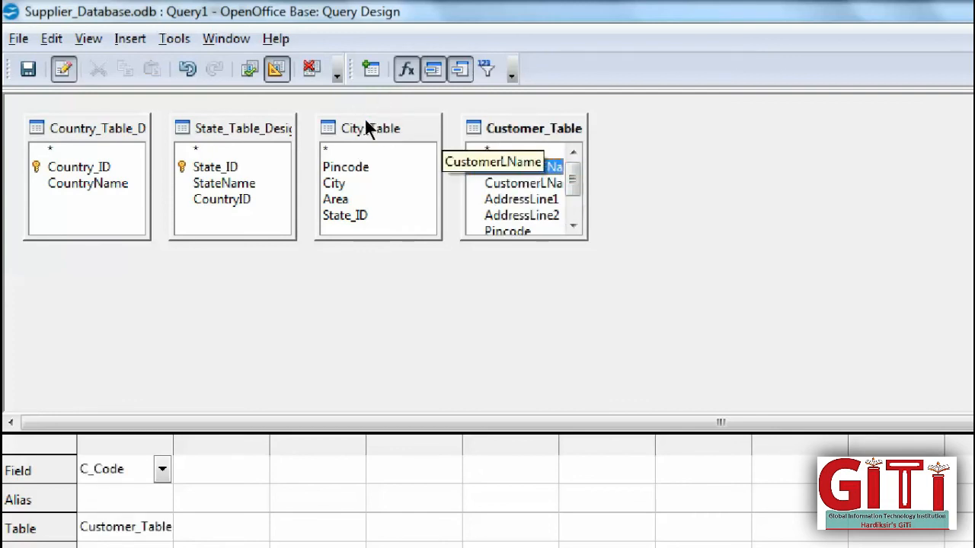
double_click(530, 167)
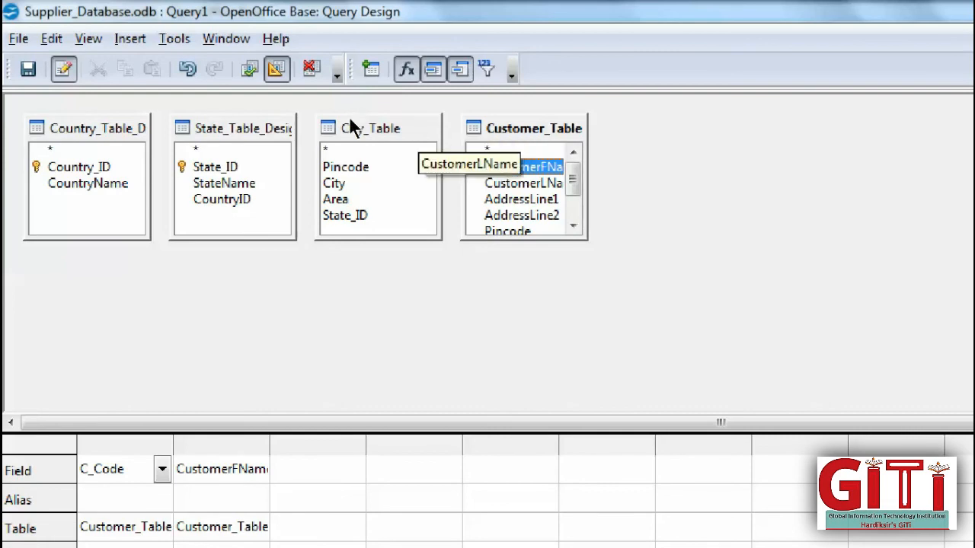
left_click_drag(525, 181, 314, 488)
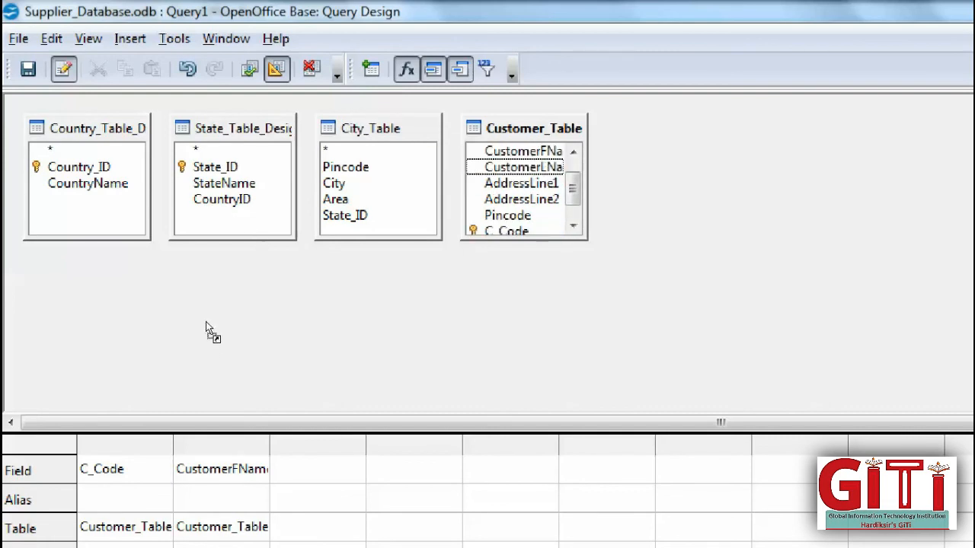
left_click_drag(206, 329, 204, 322)
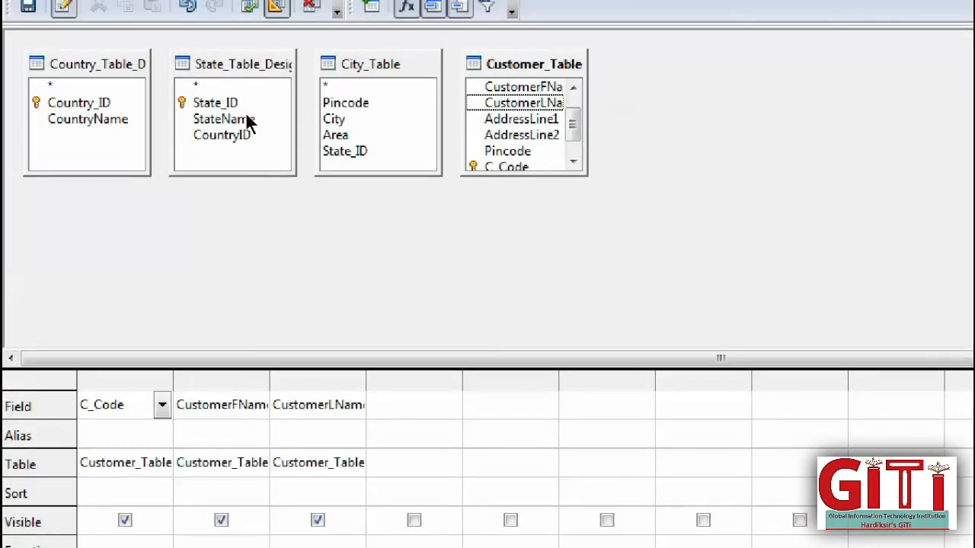
- Add Country_ID, State_ID, Pincode and City as the fourth to seventh columns
left_click(346, 48)
left_click_drag(61, 120, 399, 404)
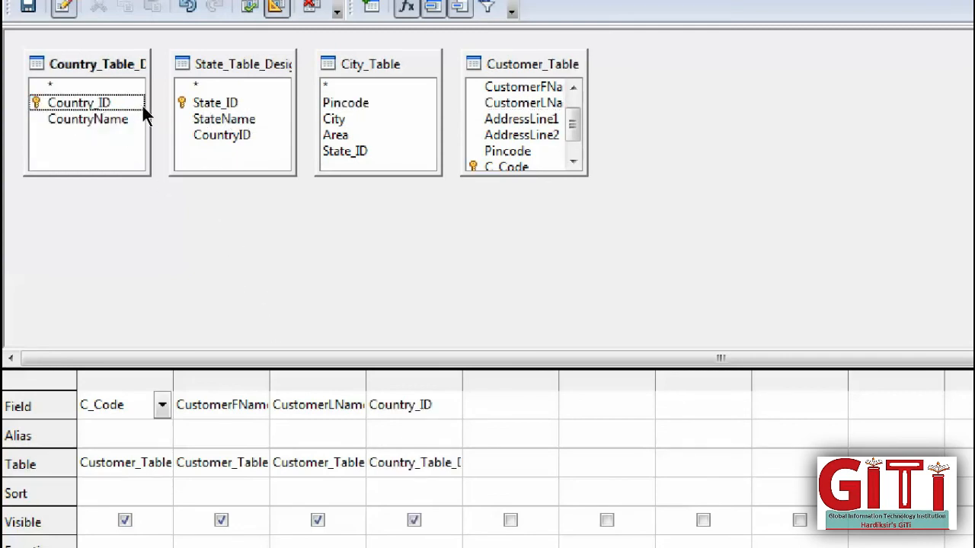
left_click_drag(138, 112, 328, 312)
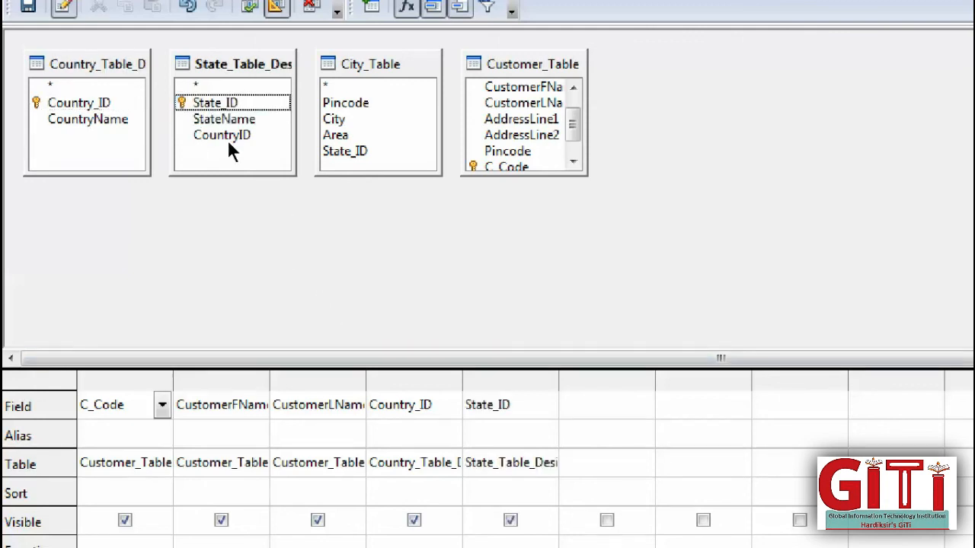
left_click(345, 103)
left_click_drag(346, 103, 404, 320)
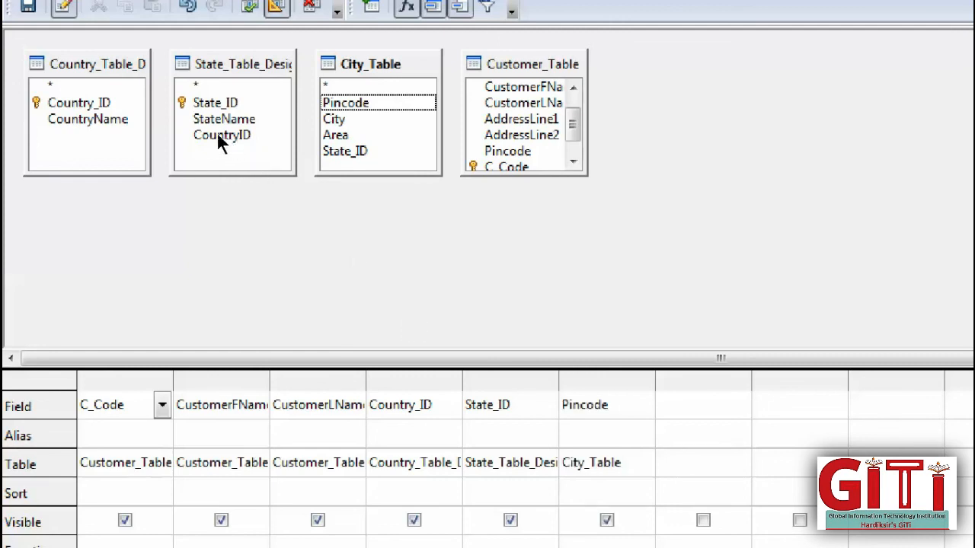
left_click_drag(333, 119, 447, 312)
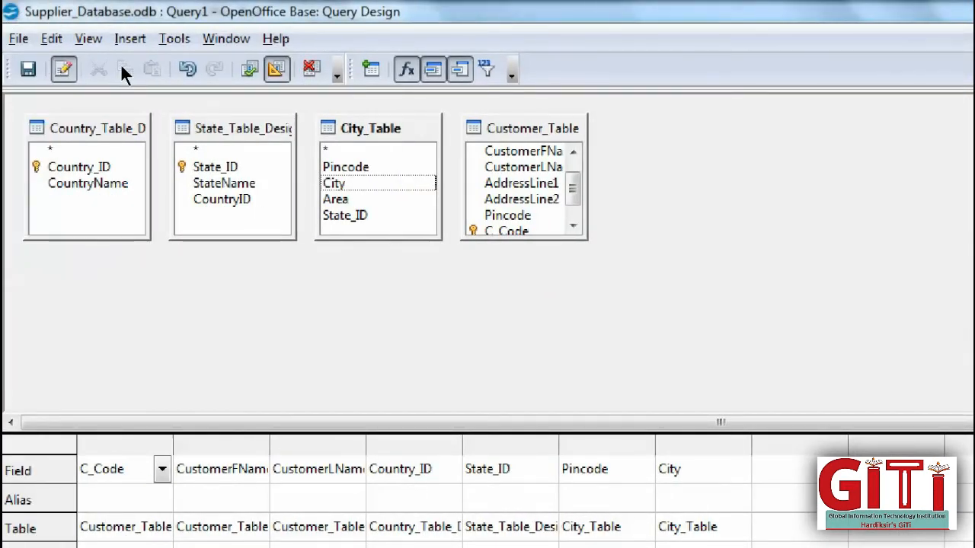
- Run the new query, set C_Code to sort descending, and rerun it
left_click(250, 68)
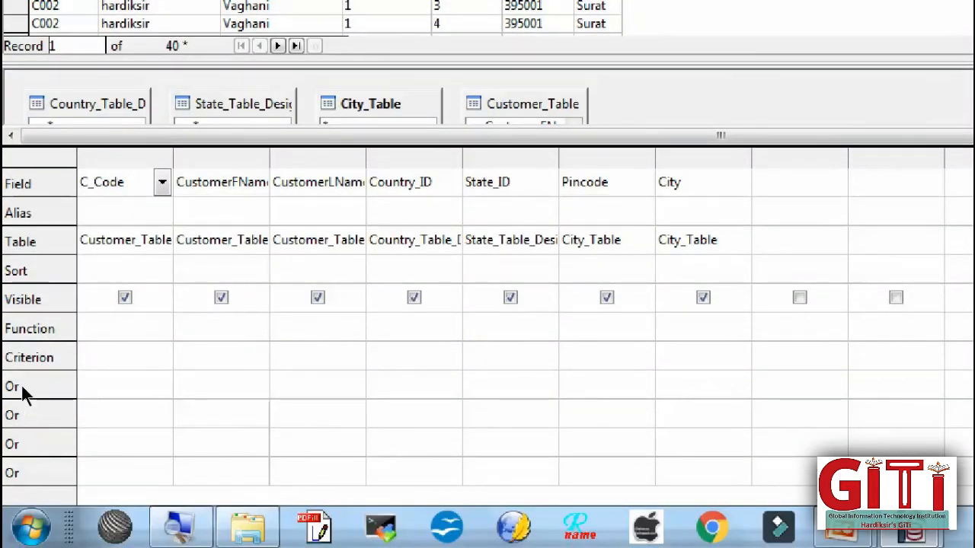
left_click(116, 327)
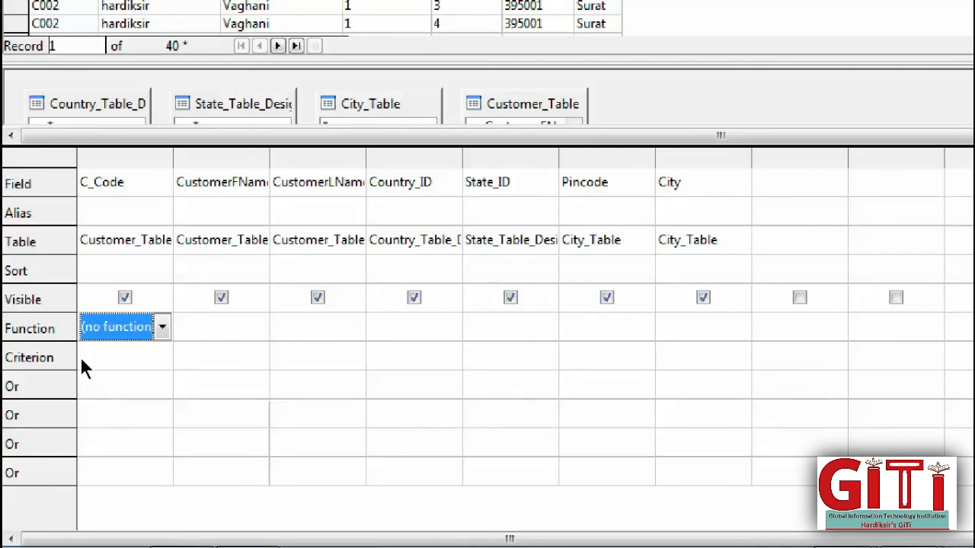
key("Up")
key("Up")
key("alt+Down")
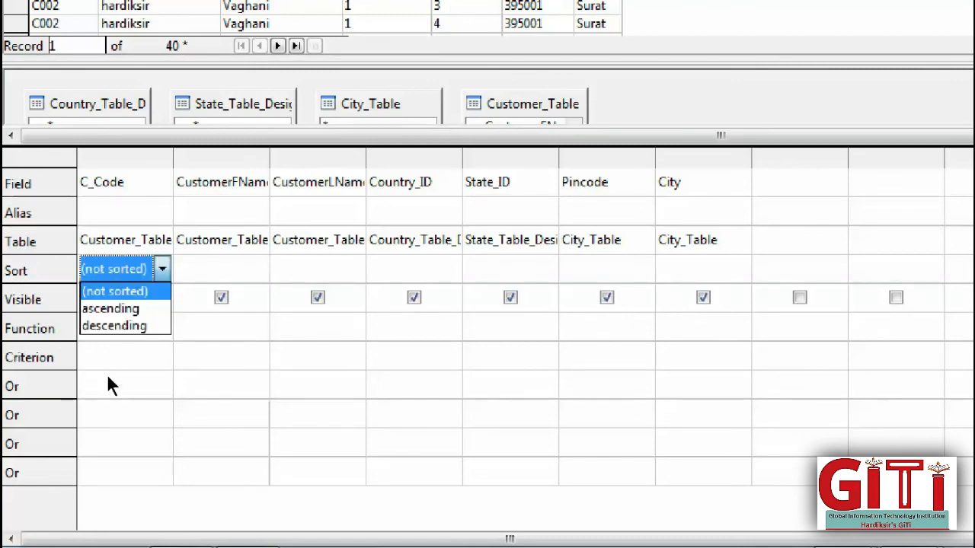
key("Down")
key("Down")
key("Return")
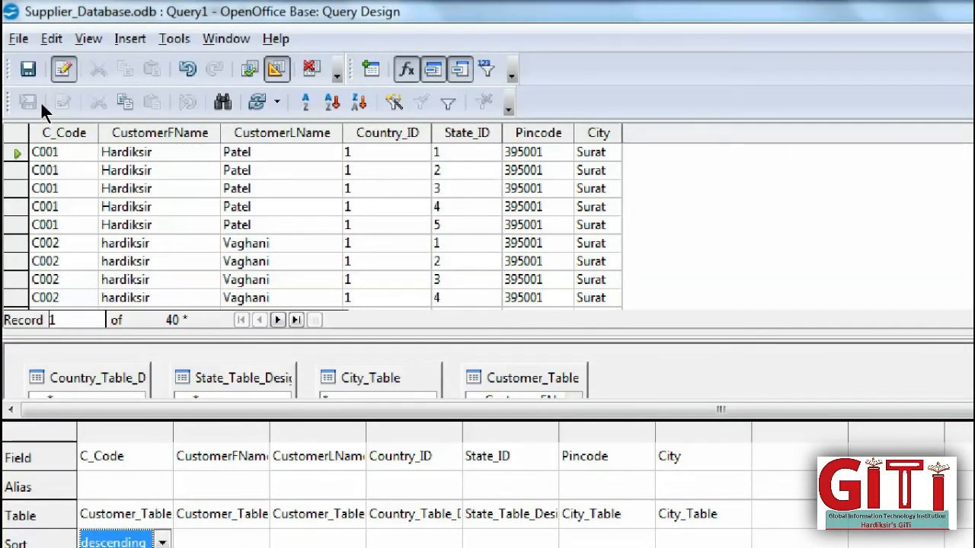
key("F5")
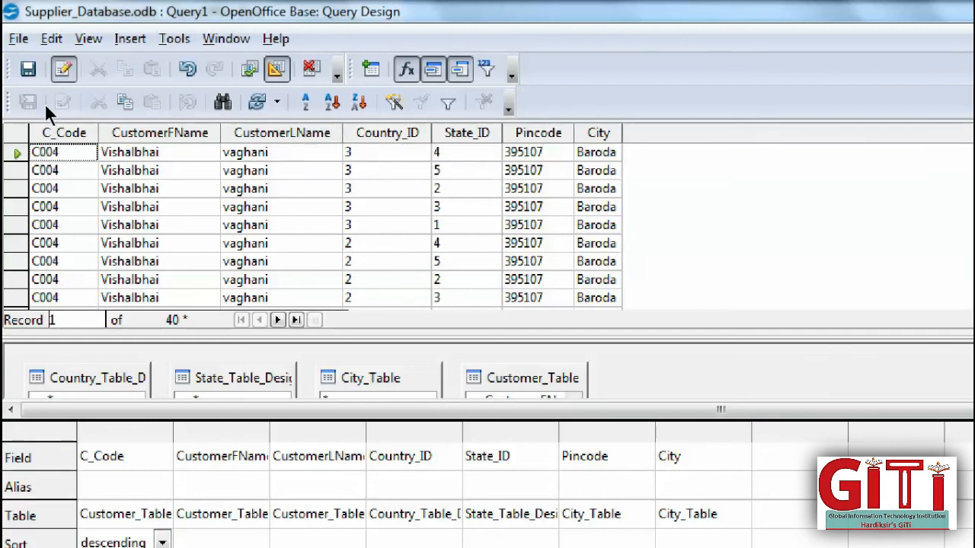
scroll(46, 107, "down", 2)
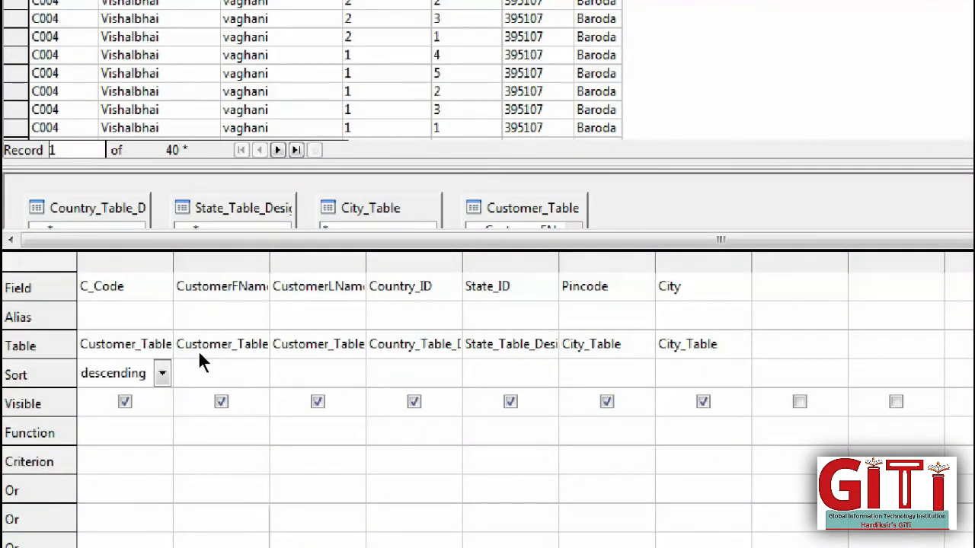
- Set CustomerLName's sort order to ascending
left_click(322, 372)
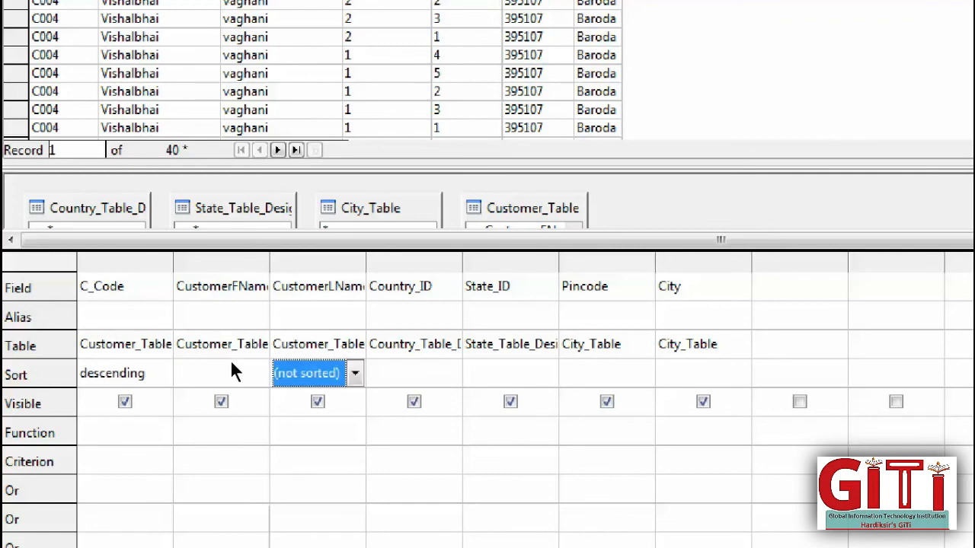
left_click(355, 373)
left_click(320, 413)
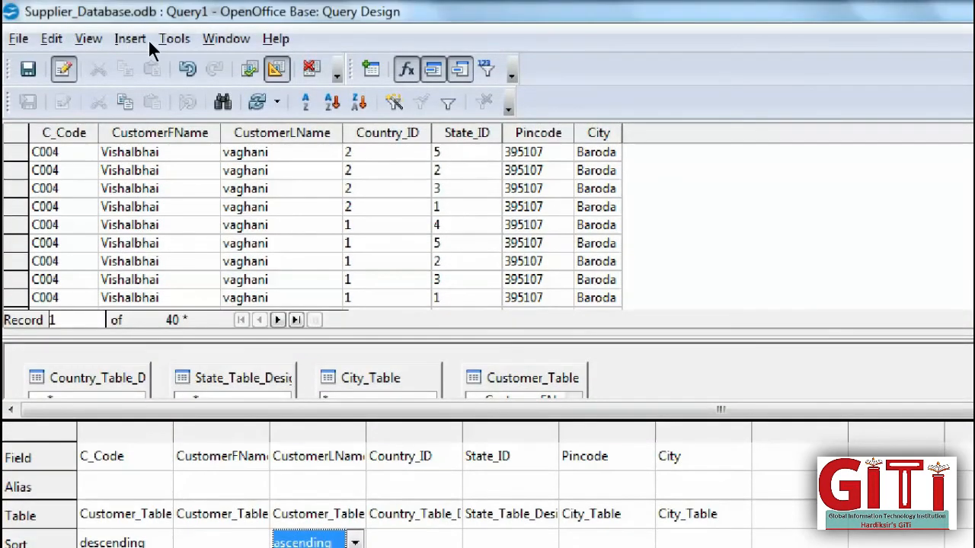
- Untick Visible for CustomerLName, Country_ID, State_ID, Pincode and City, then rerun the query
key("F5")
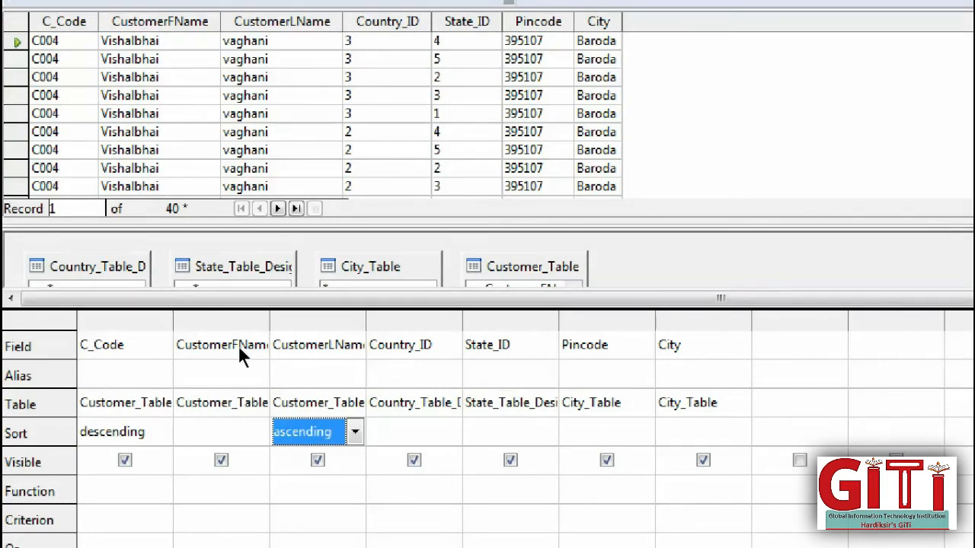
left_click(317, 460)
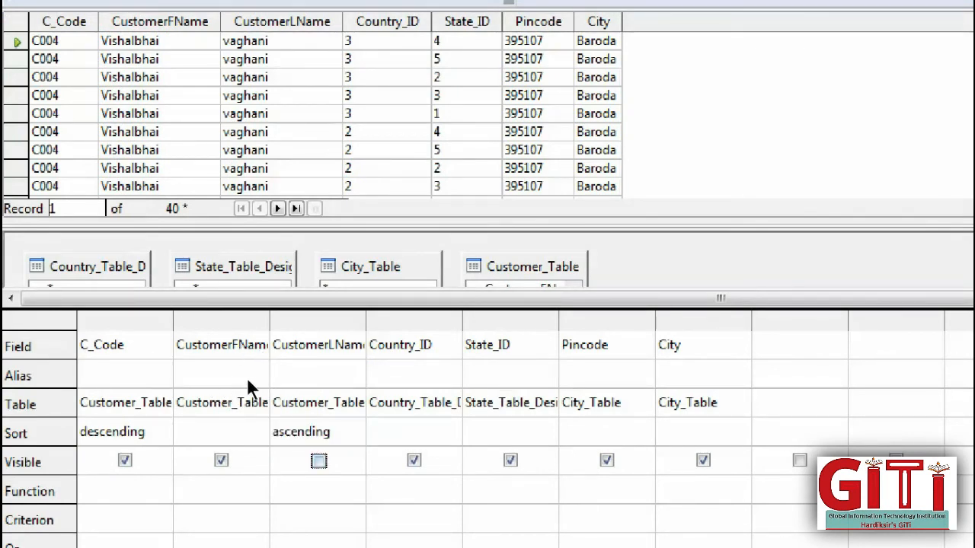
left_click(415, 460)
left_click(510, 460)
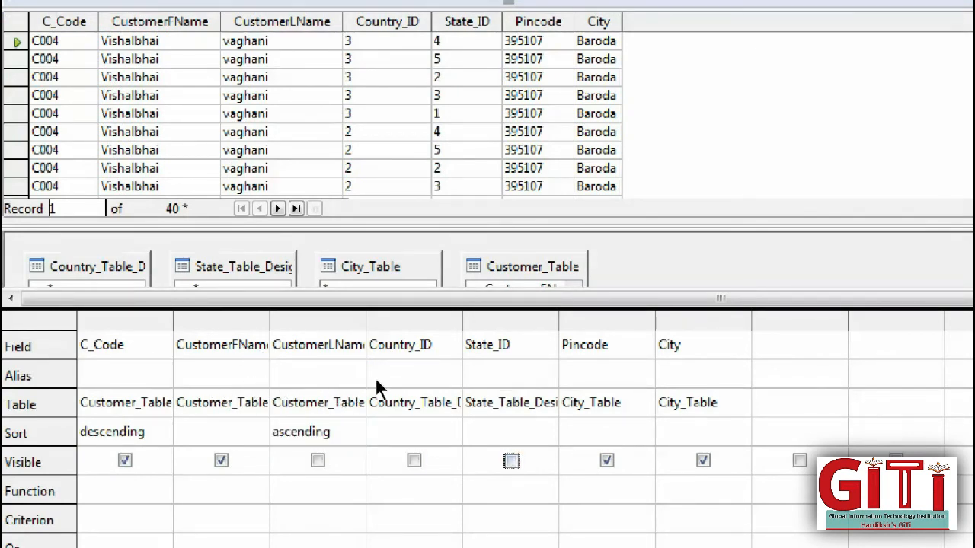
left_click(606, 460)
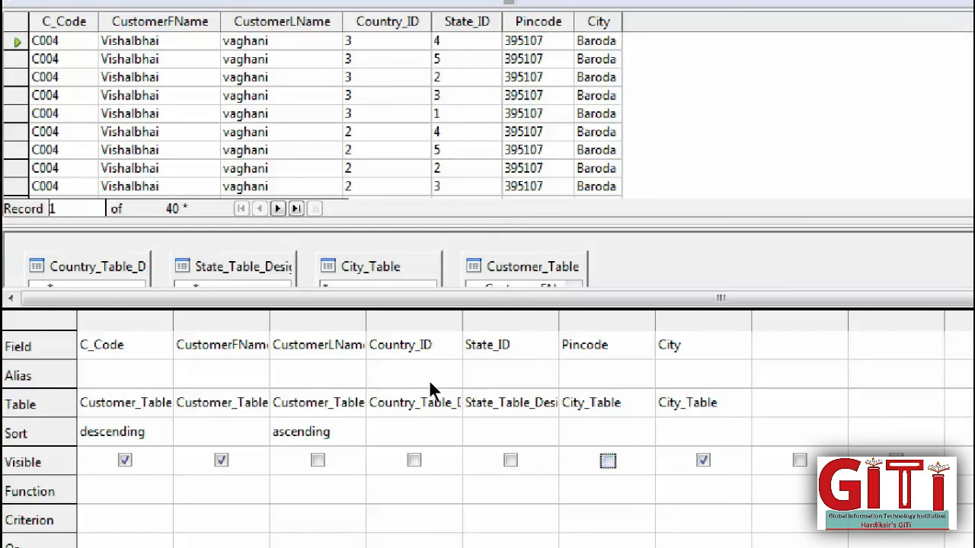
left_click(704, 460)
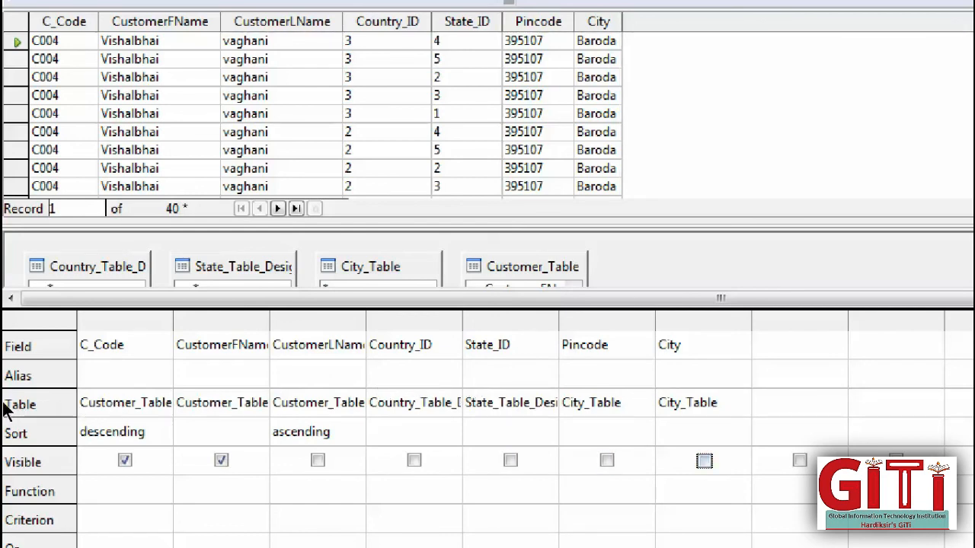
key("F5")
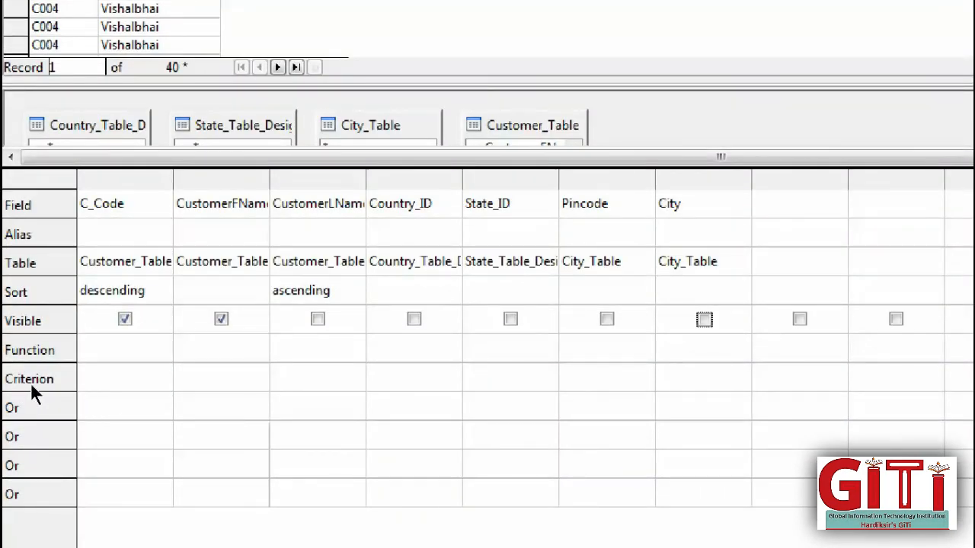
- Set the Function for C_Code to Count
key("Down")
key("Home")
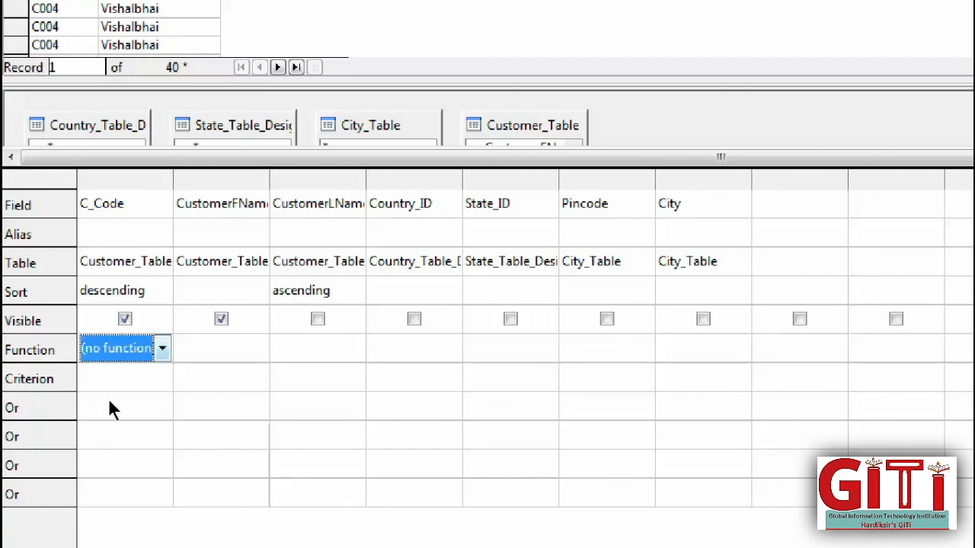
left_click(163, 348)
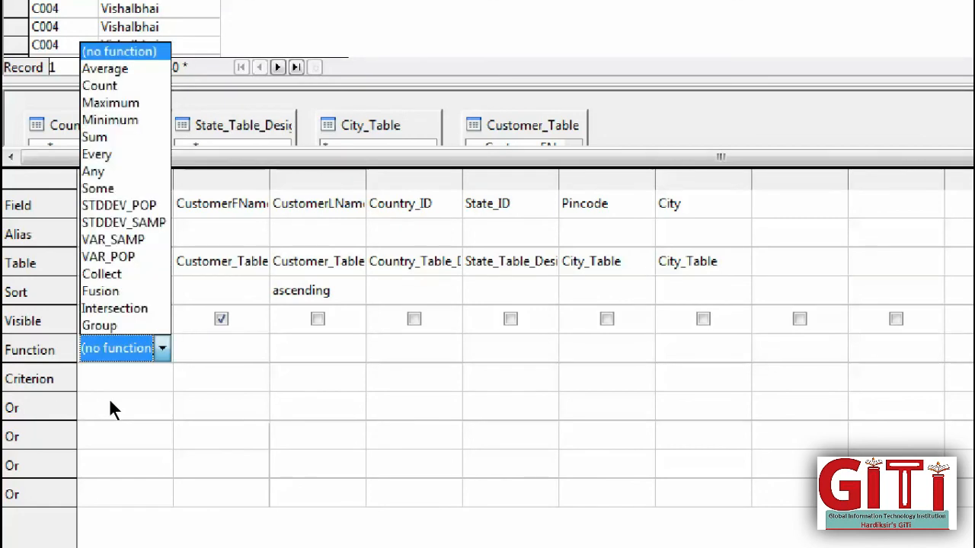
left_click(81, 225)
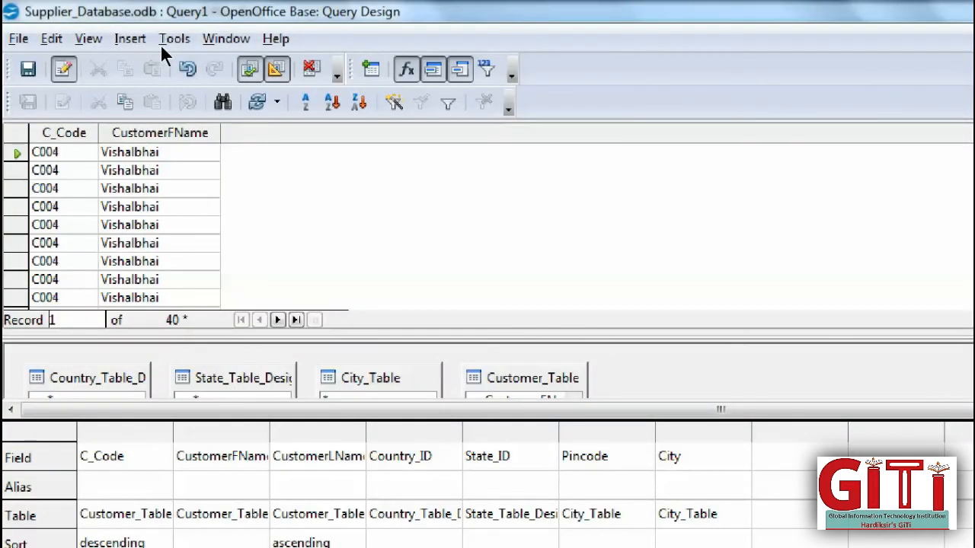
- Run the query, dismiss the aggregate error, and delete the CustomerFName and CustomerLName columns
key("F5")
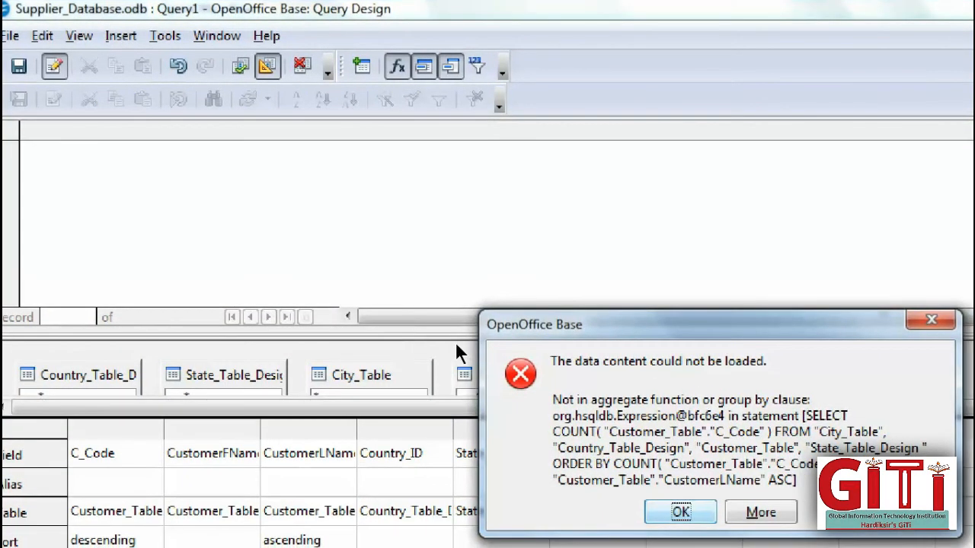
key("Return")
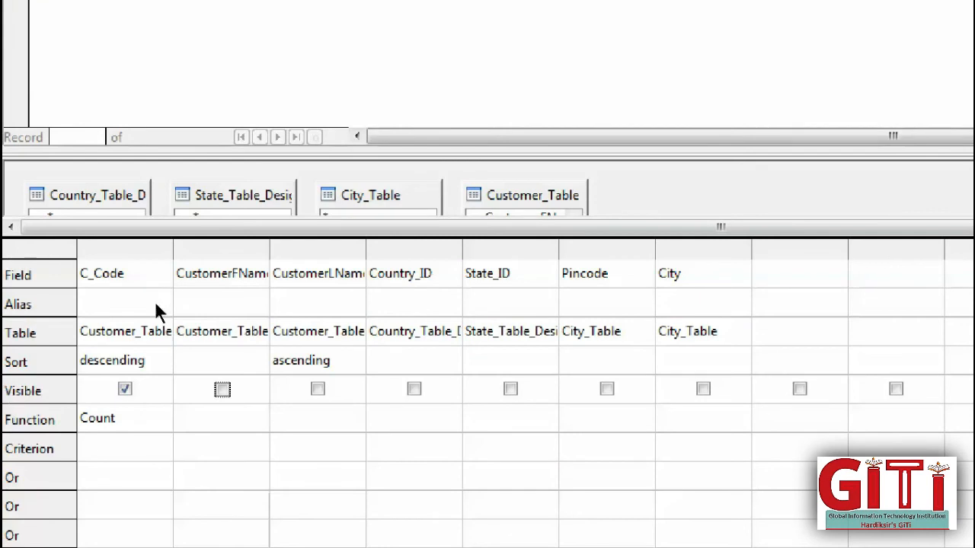
right_click(224, 250)
left_click(263, 293)
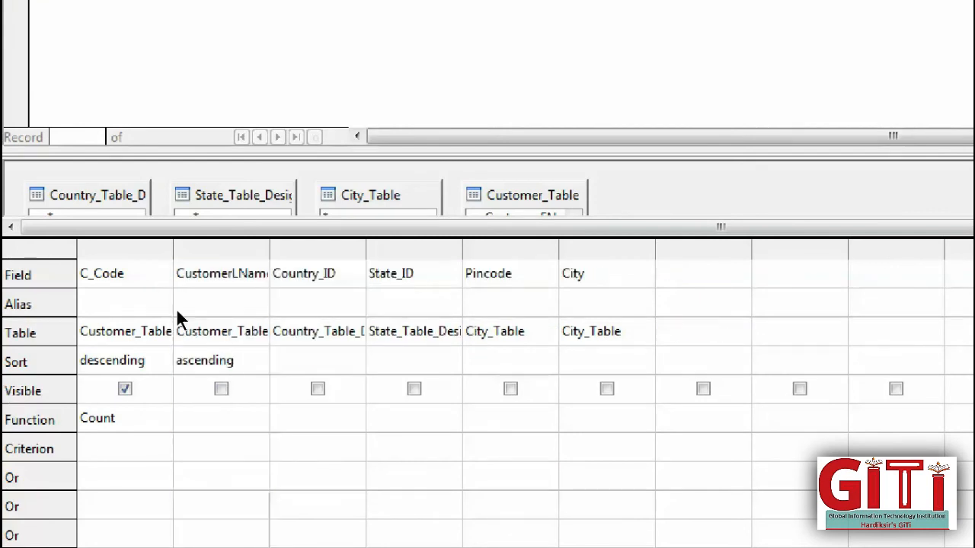
right_click(236, 251)
left_click(294, 294)
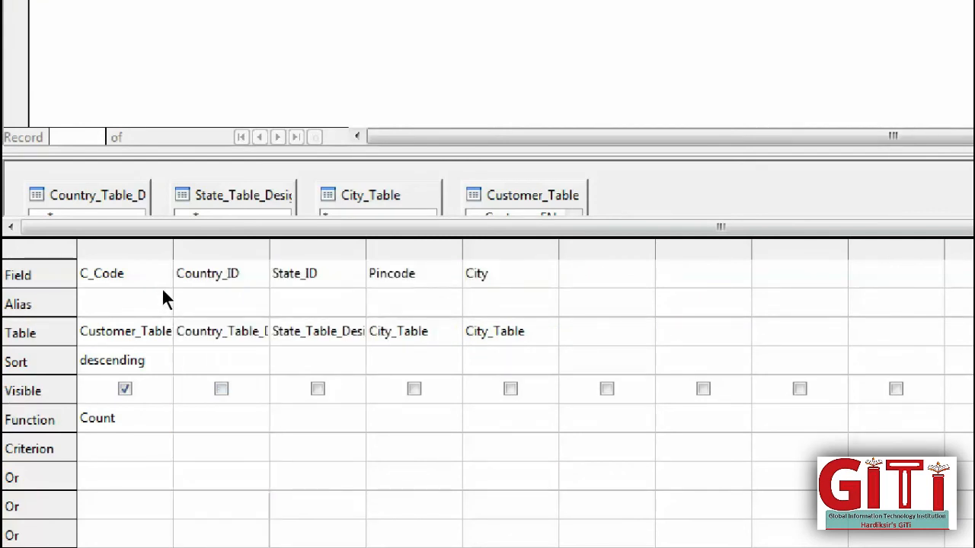
- Delete the Country_ID, State_ID, Pincode and City columns, leaving only the counted C_Code
right_click(237, 251)
left_click(293, 294)
right_click(236, 250)
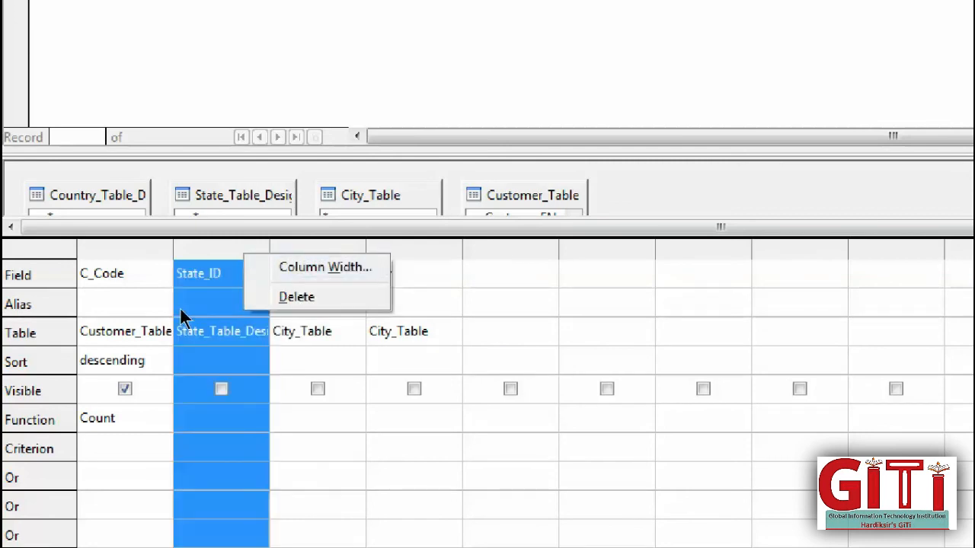
left_click(293, 294)
right_click(237, 251)
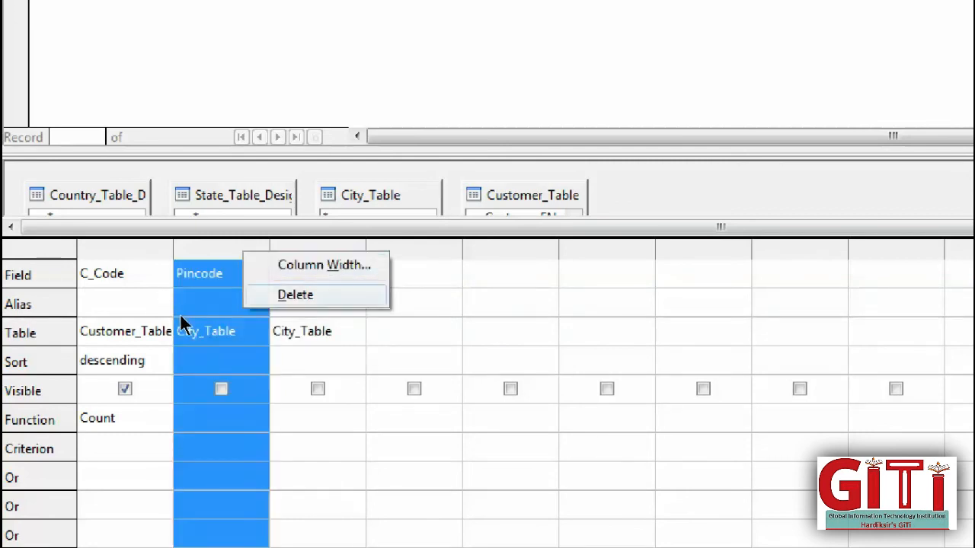
left_click(294, 294)
right_click(242, 251)
left_click(283, 293)
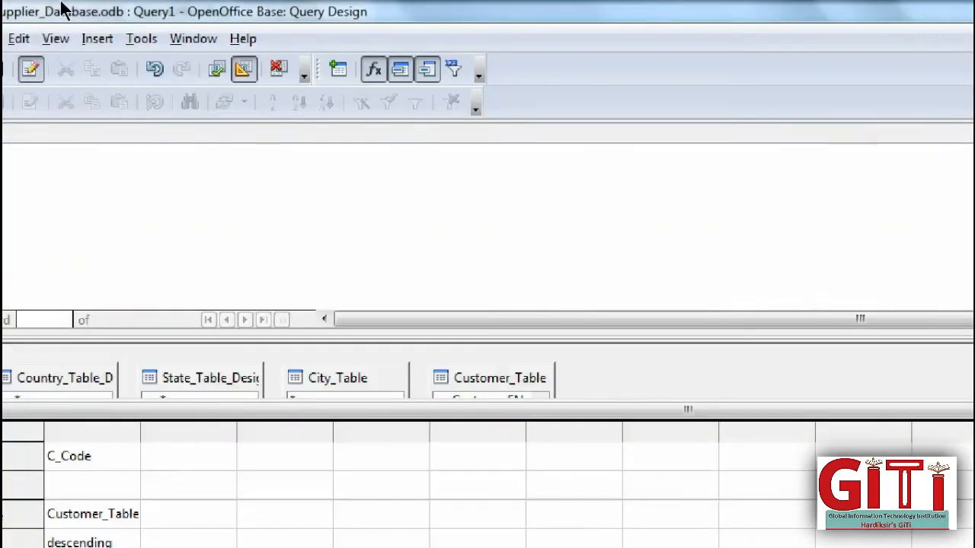
- Run the C_Code count query to get 180 and save it as Query2
left_click(217, 69)
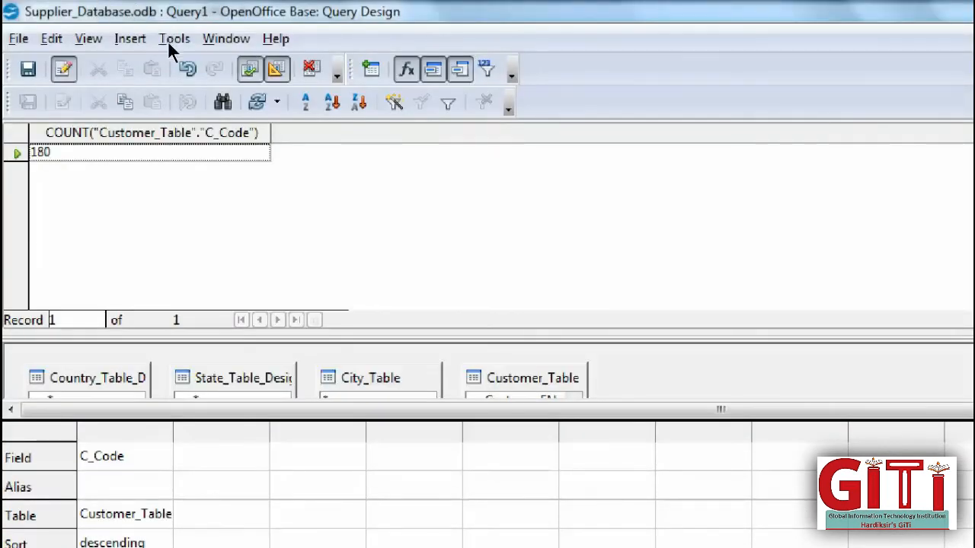
left_click(26, 60)
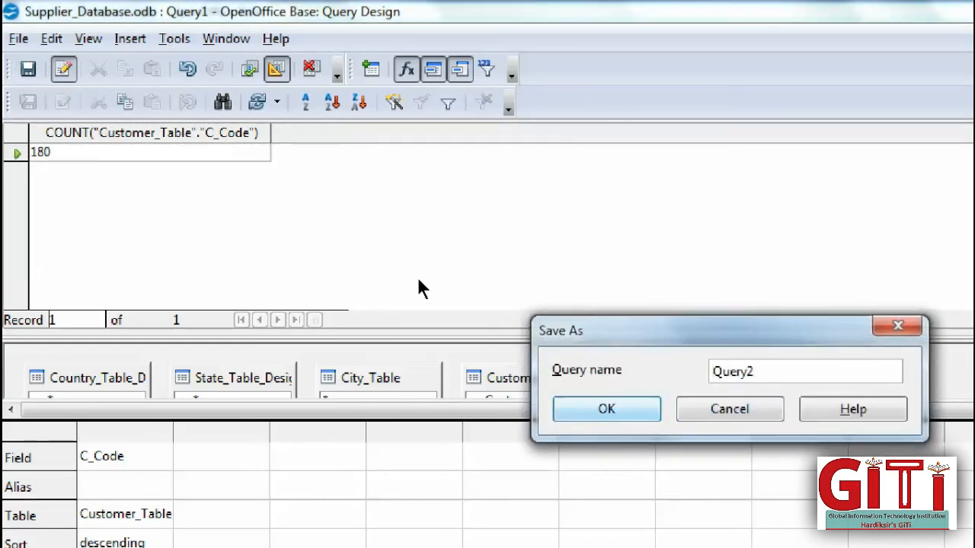
key("Return")
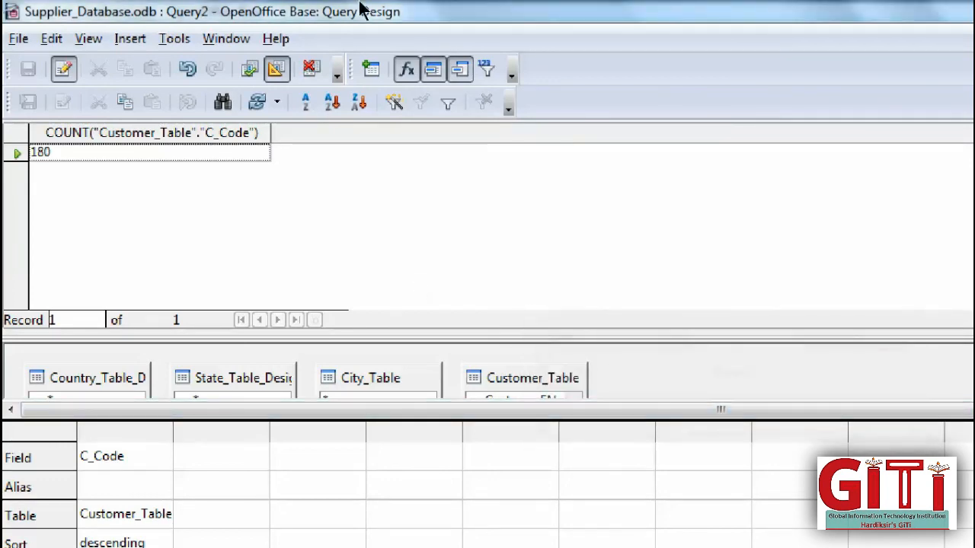
- Close the Query2 design window, leaving Query1 and Query2 in the queries list
left_click(963, 5)
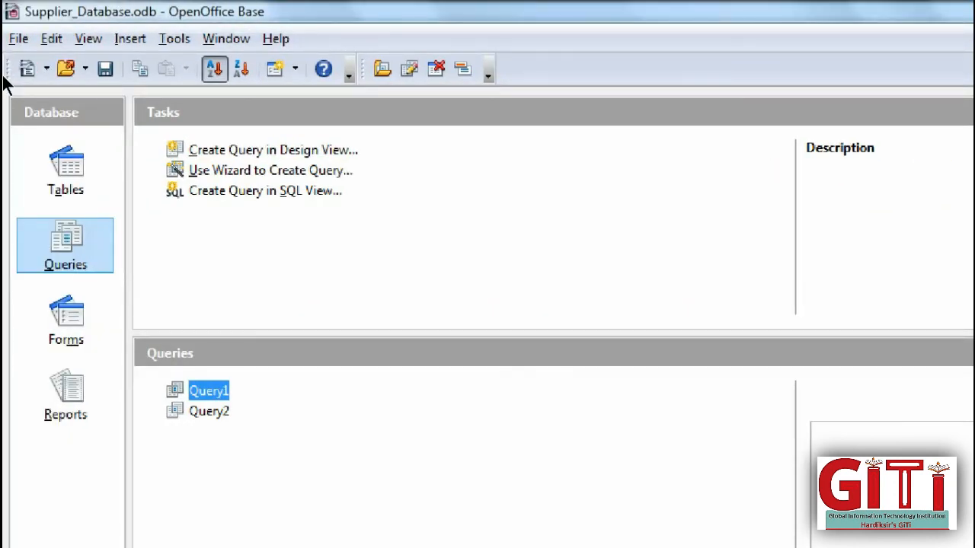
mouse_move(193, 546)
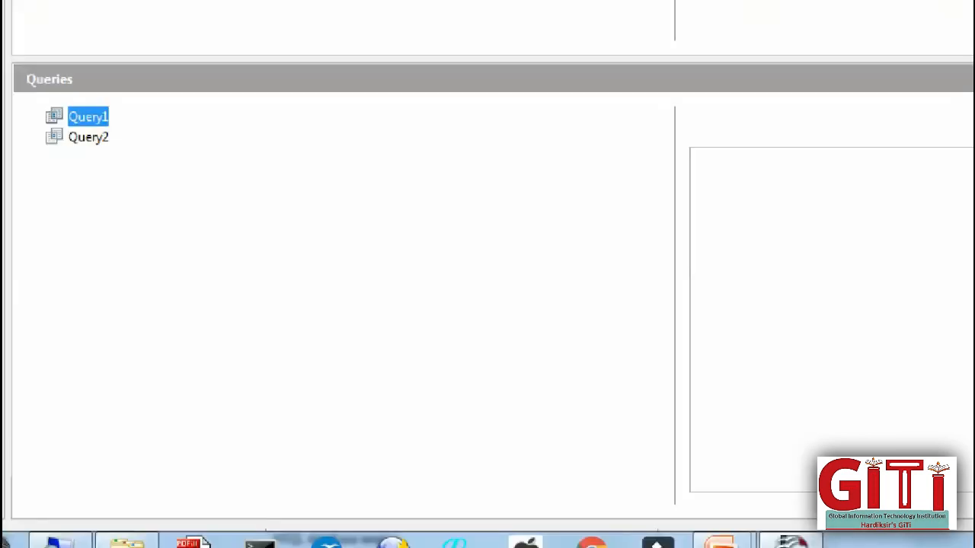
left_click(59, 527)
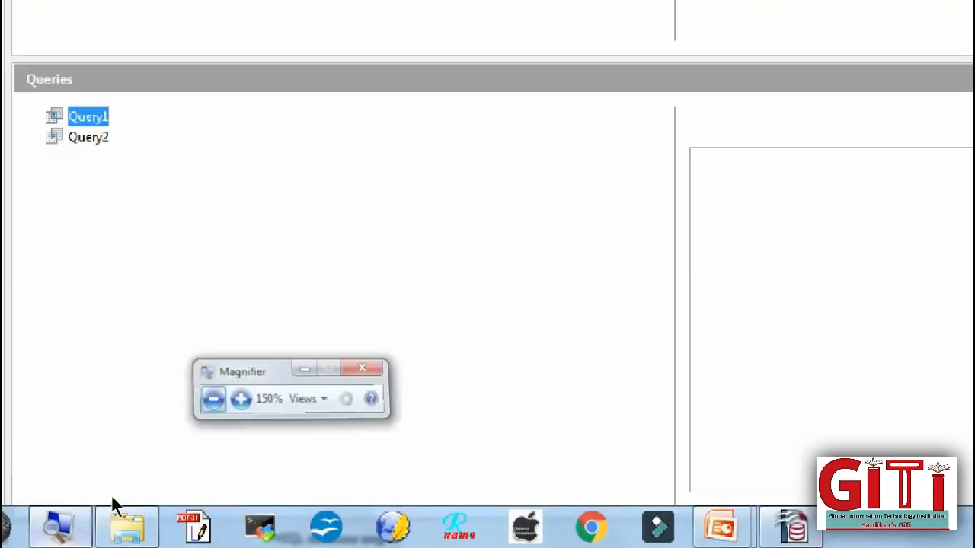
left_click(246, 380)
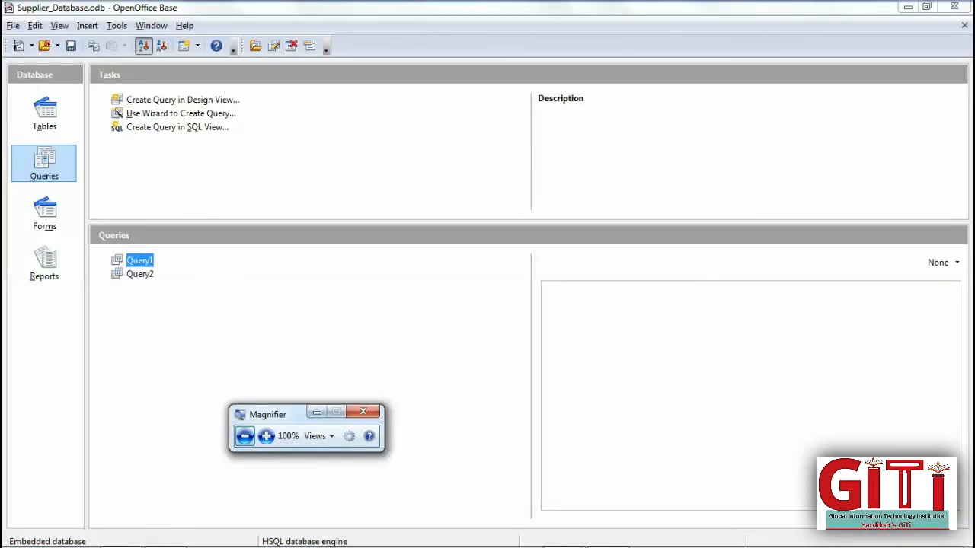
- Switch to the PowerPoint slide show and advance to the Using Single Field slide
mouse_move(602, 546)
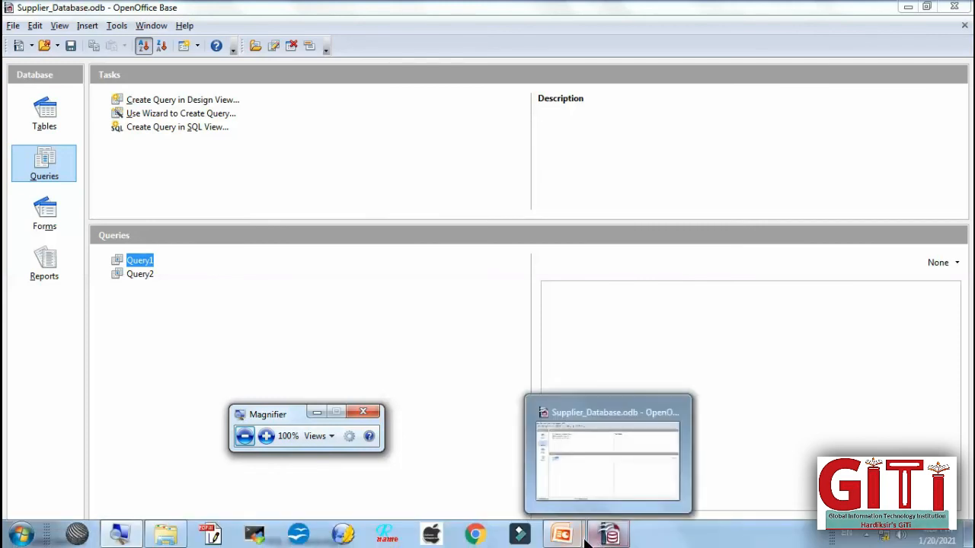
mouse_move(561, 536)
left_click(610, 487)
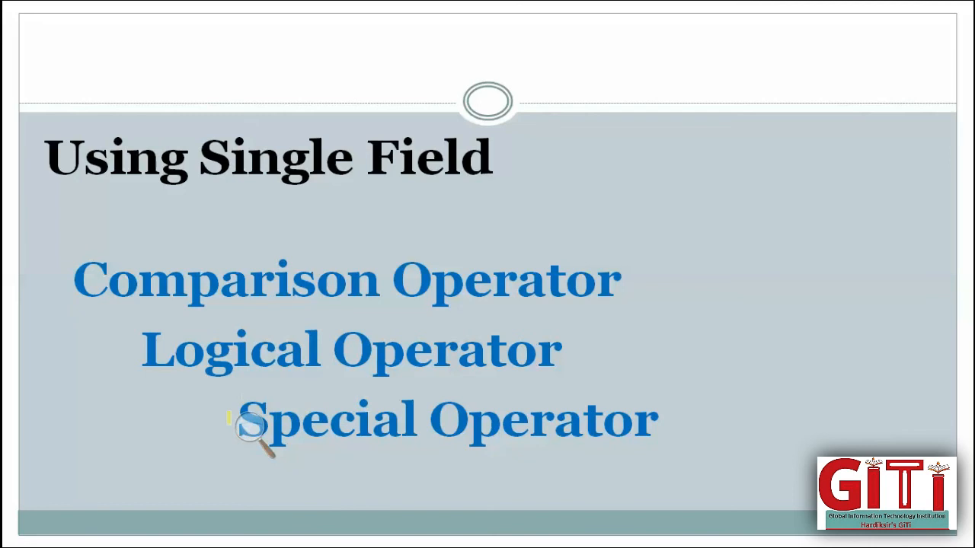
left_click(247, 433)
left_click(311, 418)
key("Right")
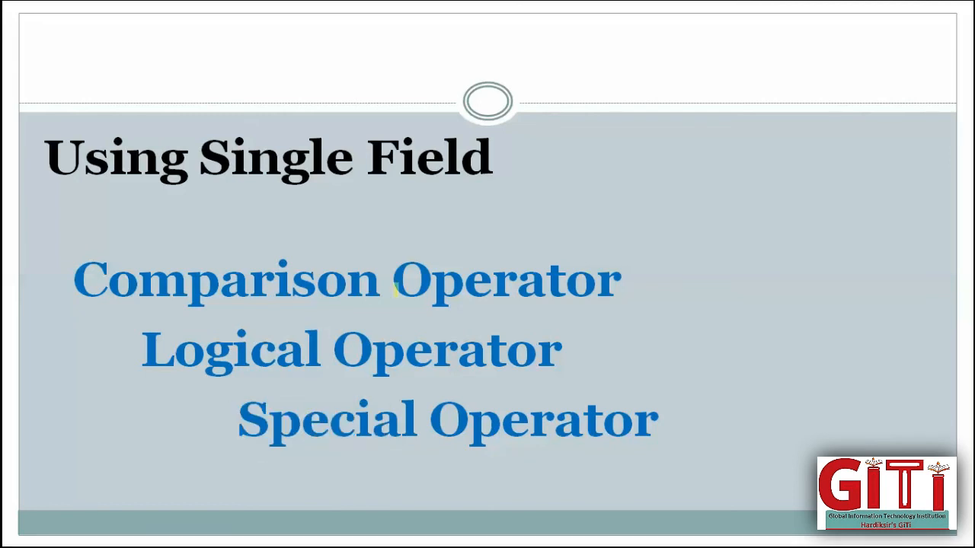